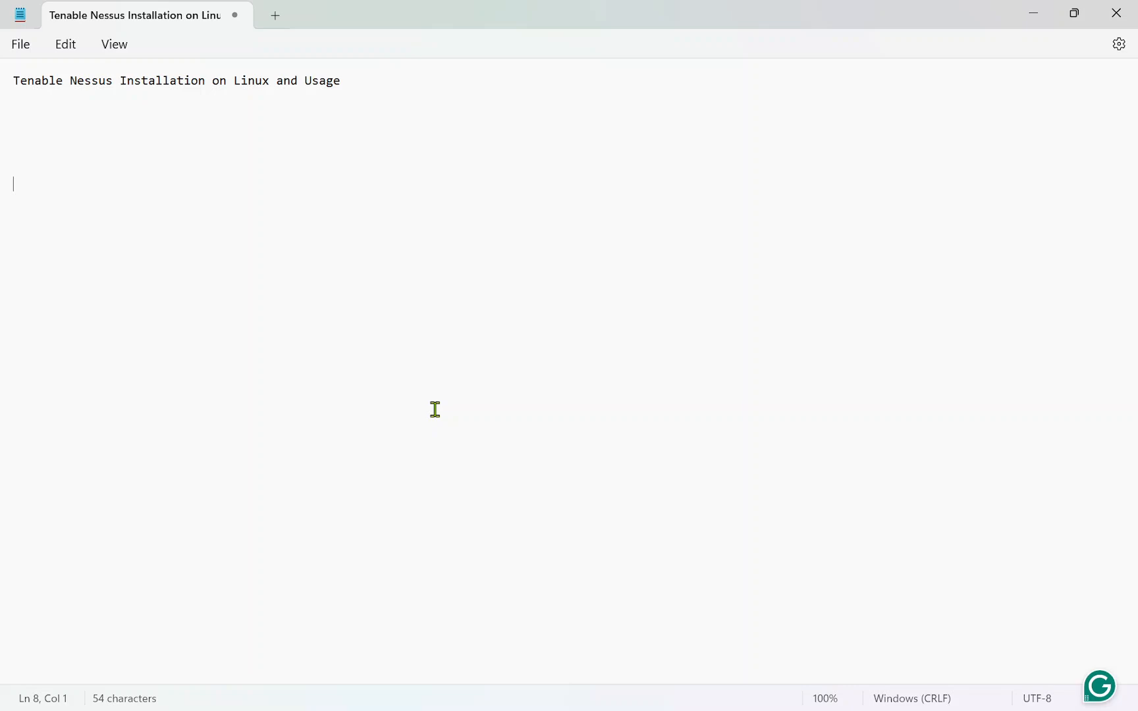
- Switch to the Kali Linux virtual machine and search for "nessus download" in Firefox to reach Tenable's Nessus download page
key(super+Tab)
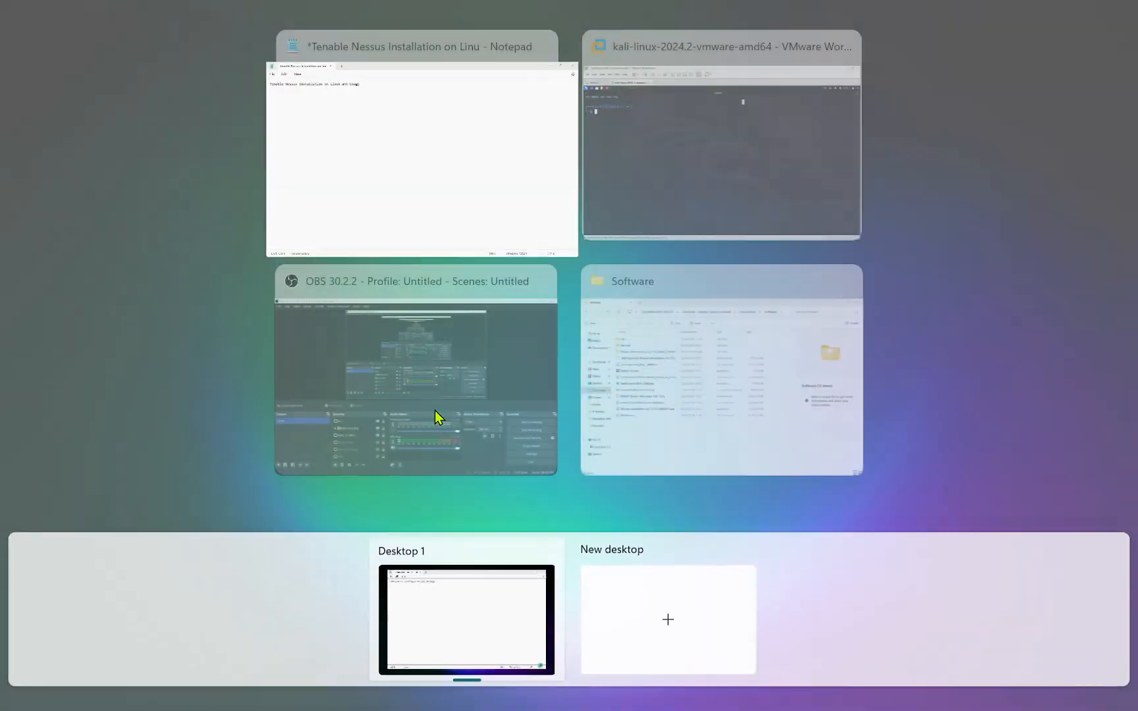
click(690, 170)
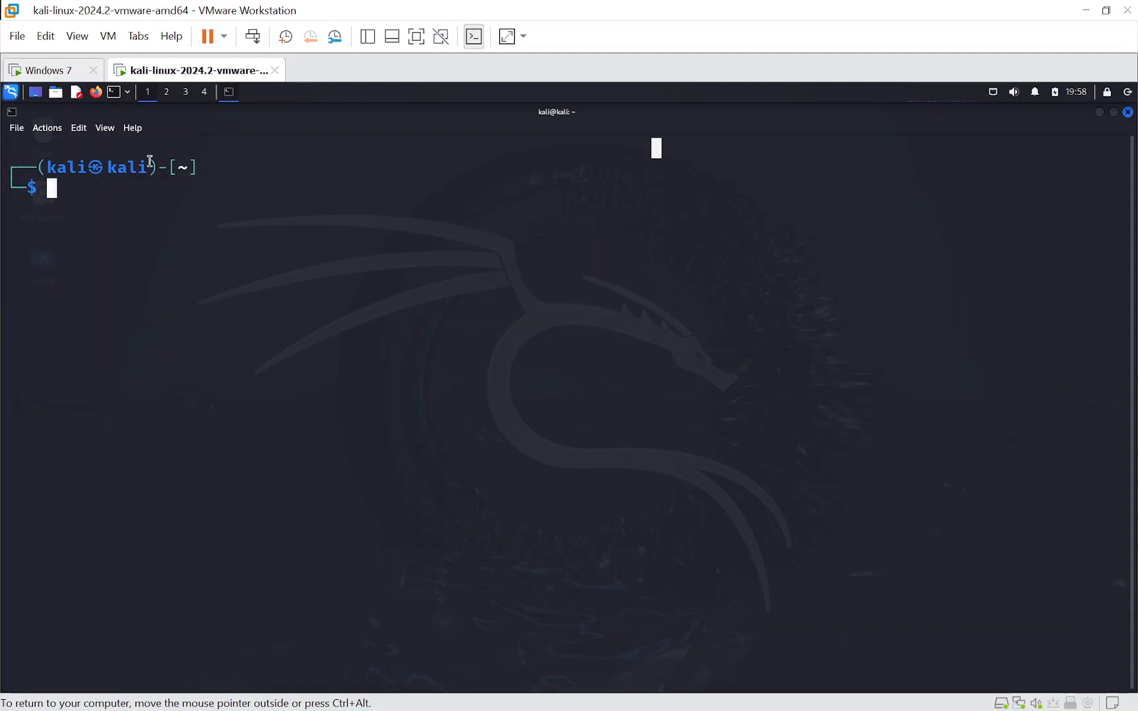
click(96, 92)
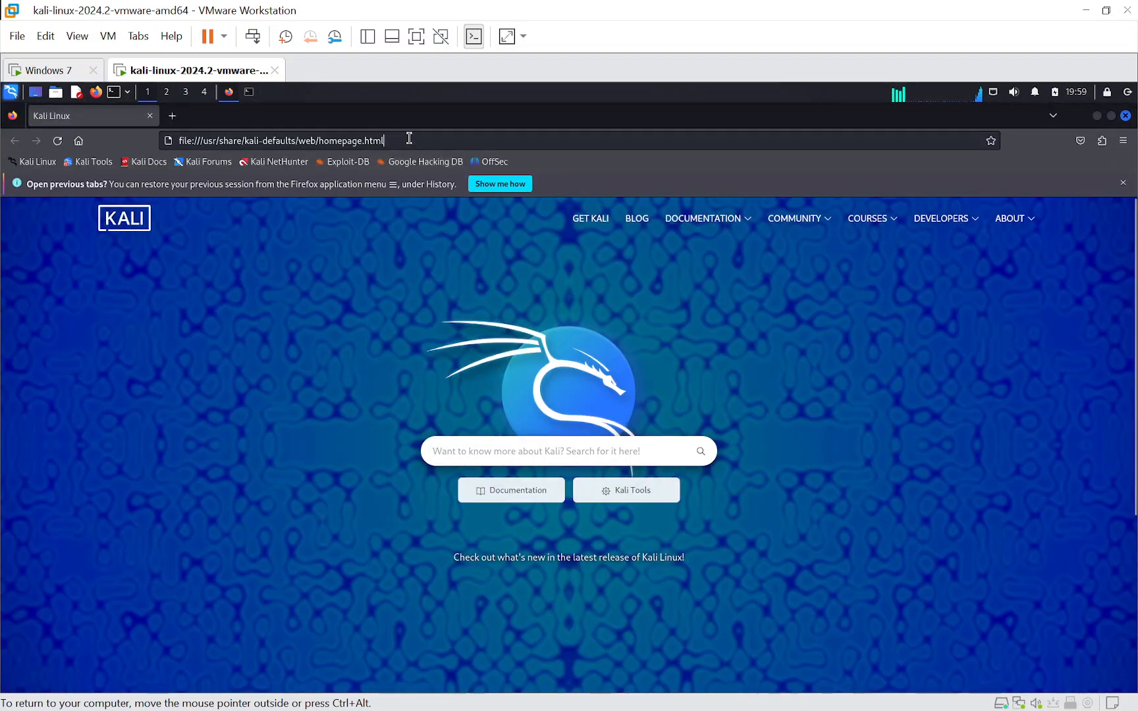
click(409, 137)
text(nessus download)
key(Return)
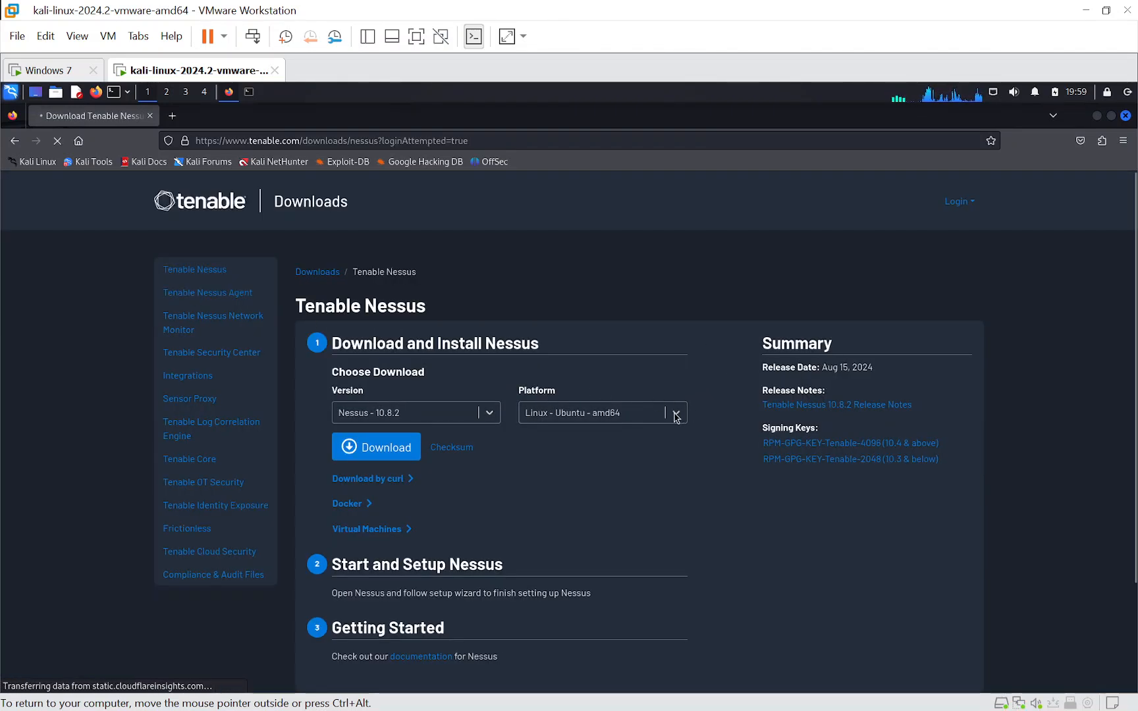
- Download Nessus 10.8.2 for the Linux - Debian - amd64 platform, agreeing to the license agreement
click(676, 414)
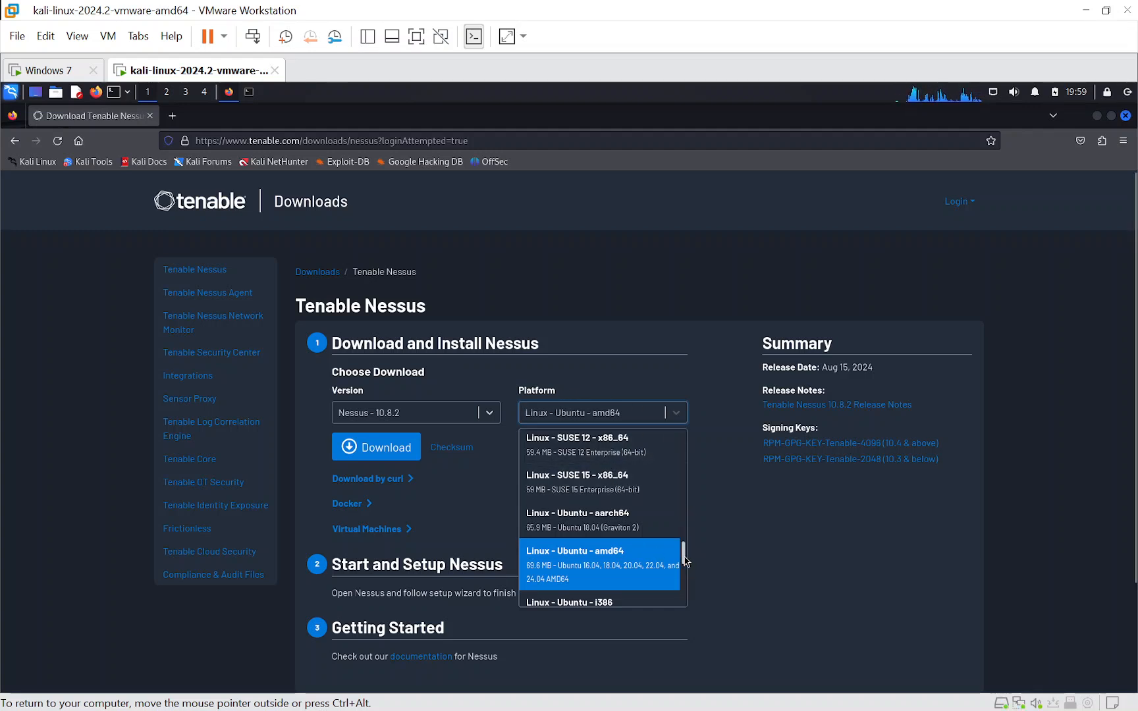
drag(685, 556, 684, 445)
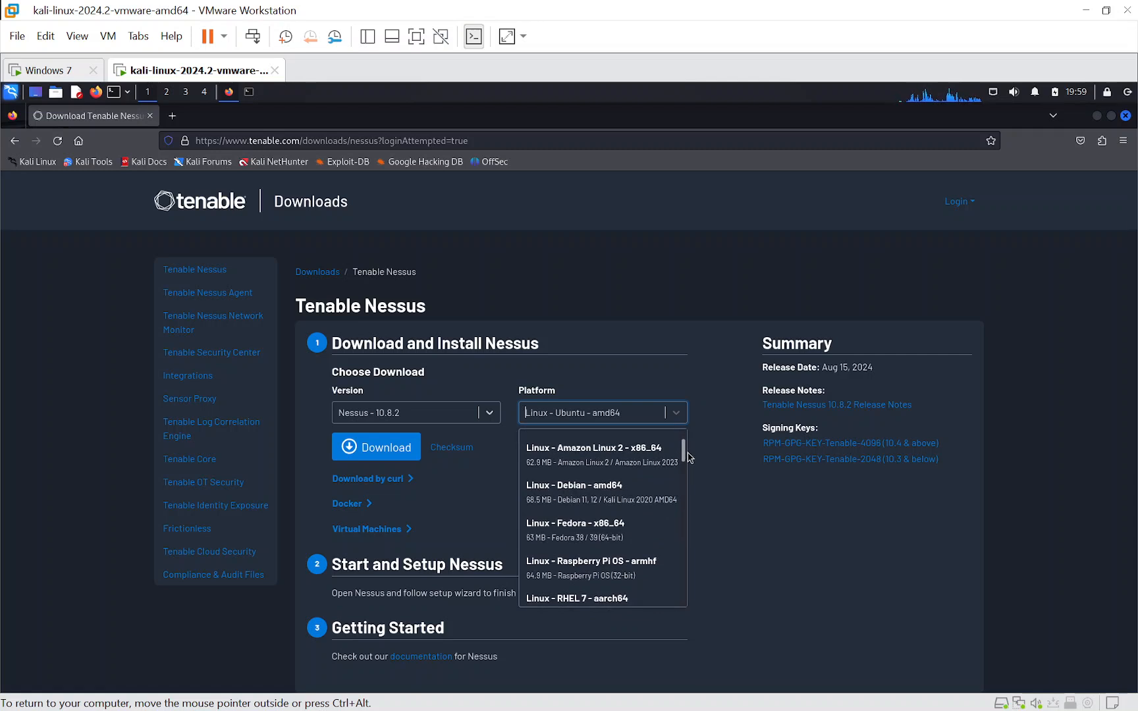
click(573, 495)
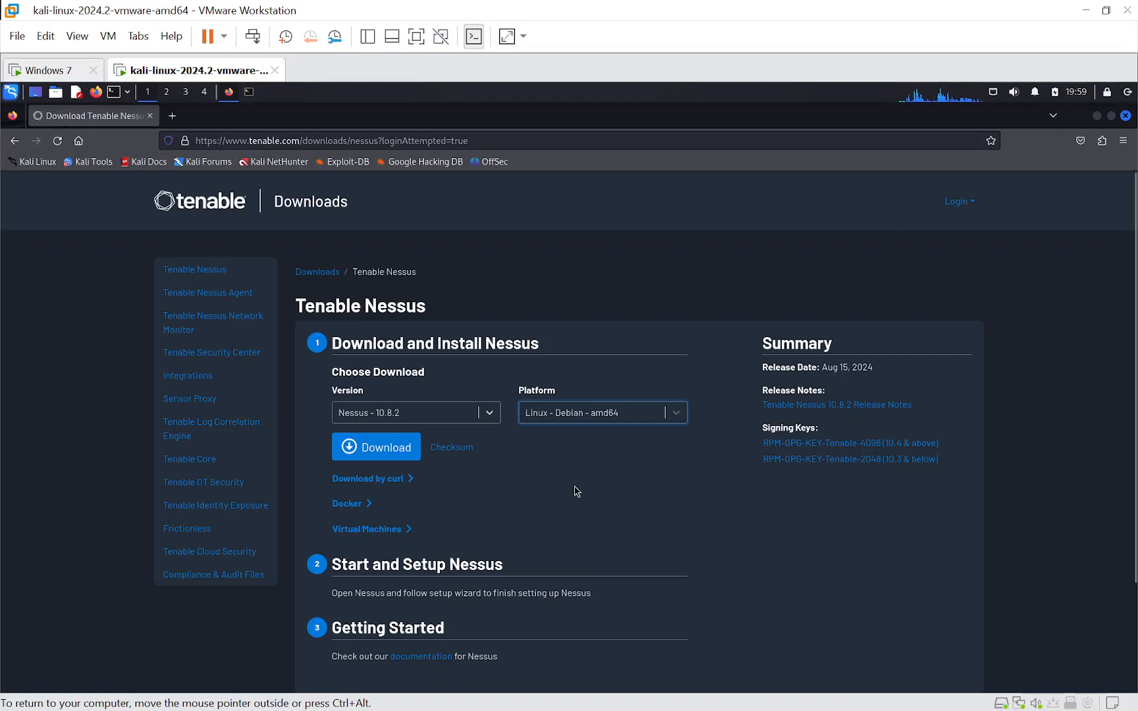
click(398, 447)
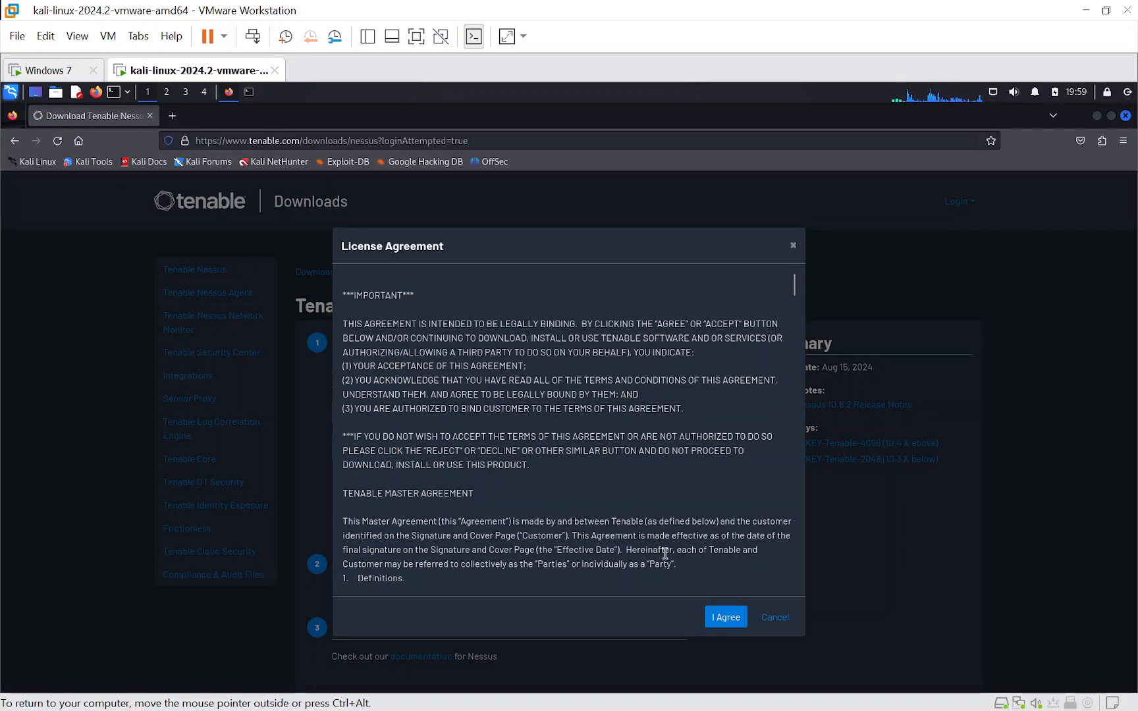
click(726, 616)
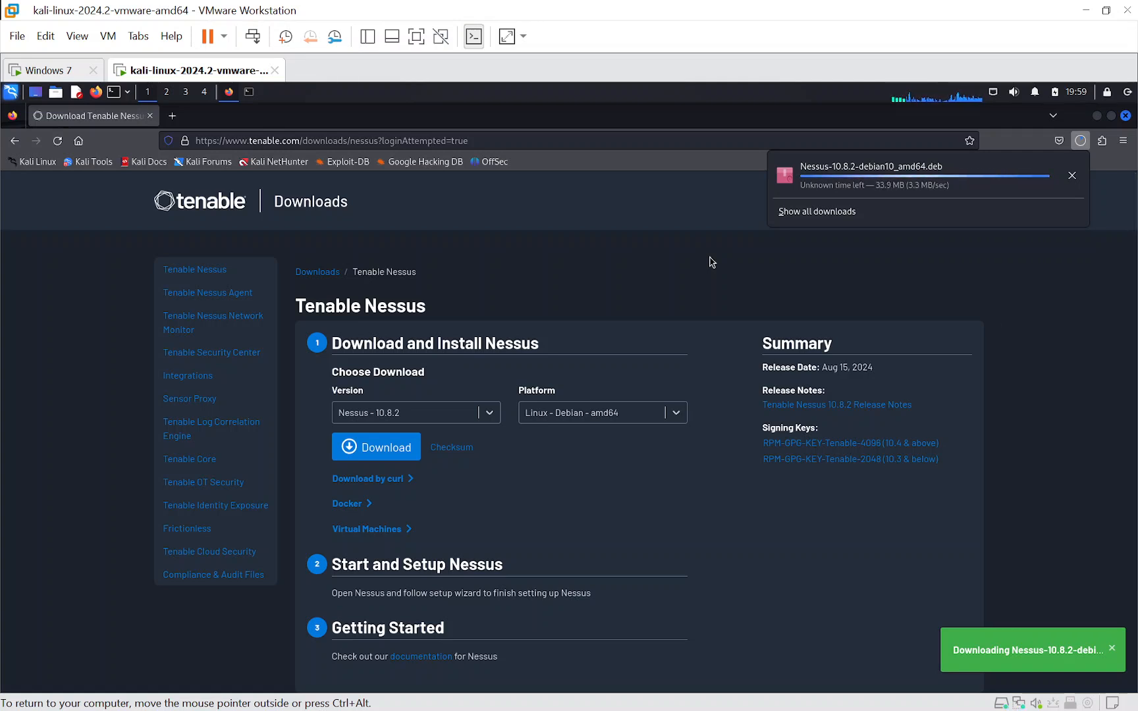
key(Tab)
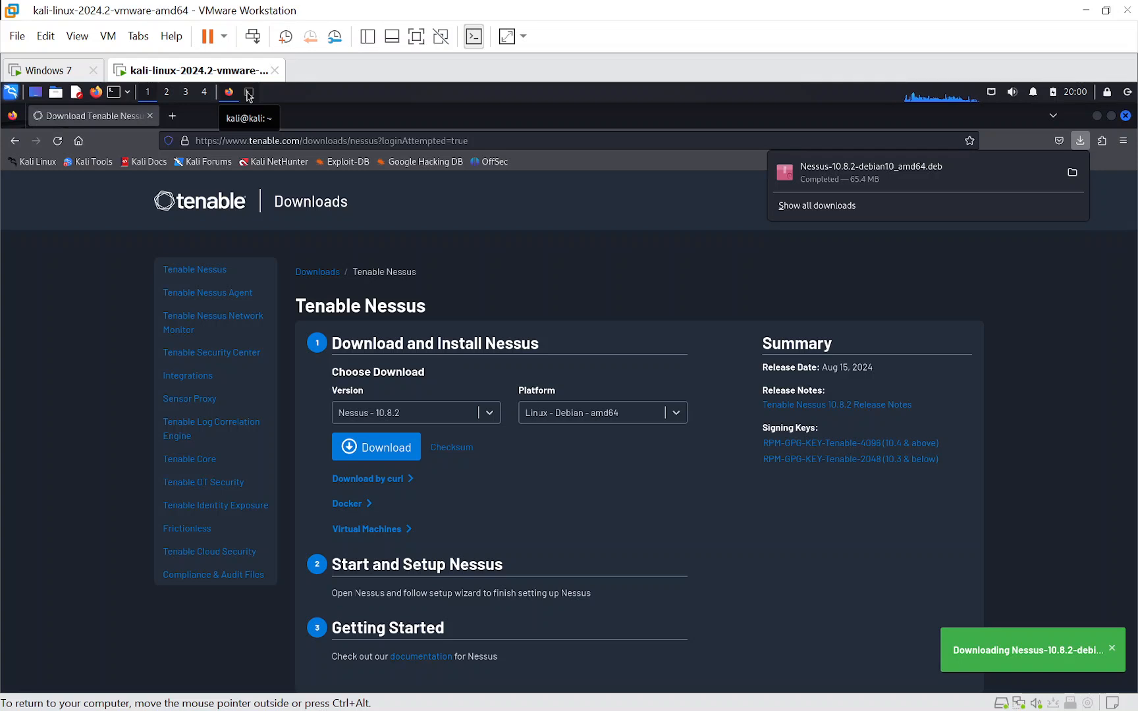
- In the terminal, change to the Downloads directory and list its files to locate the Nessus package
click(248, 92)
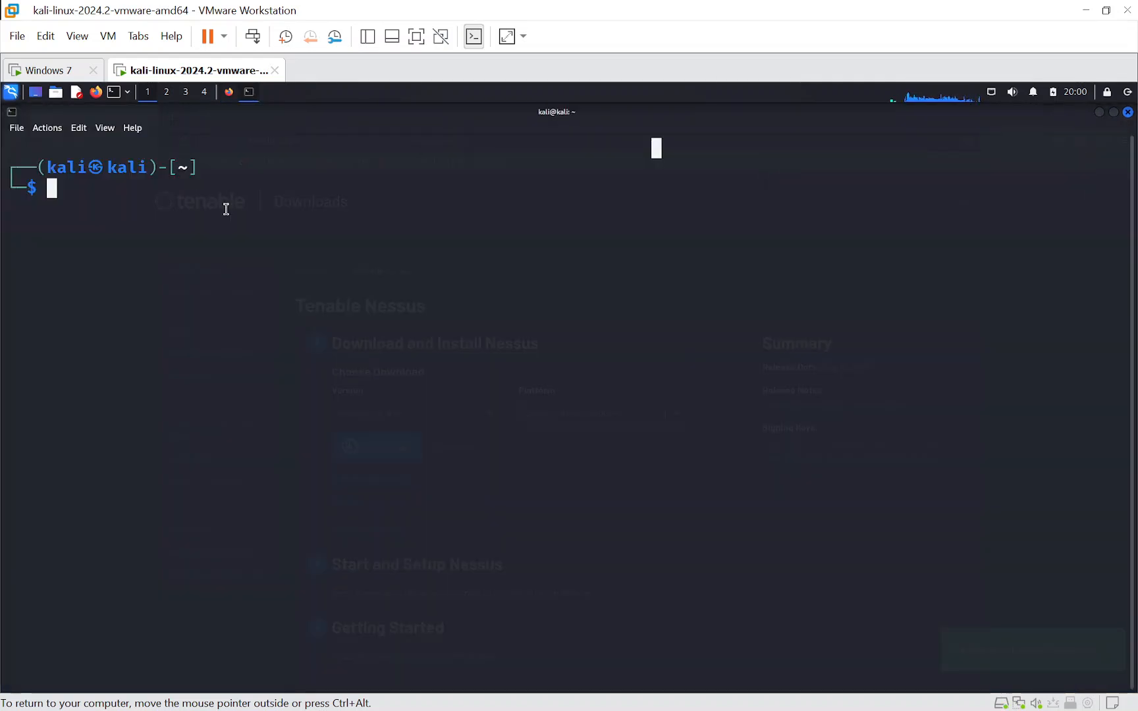
text(cd Down)
key(Tab)
key(Return)
text(ls)
key(Return)
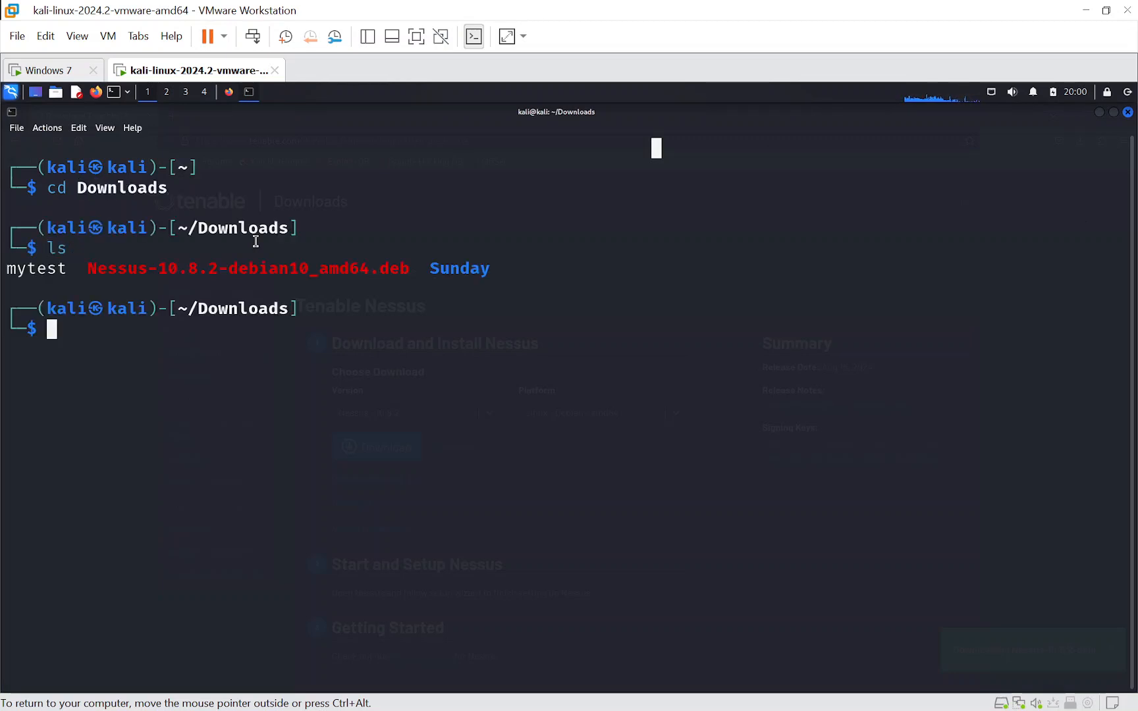
drag(91, 267, 405, 266)
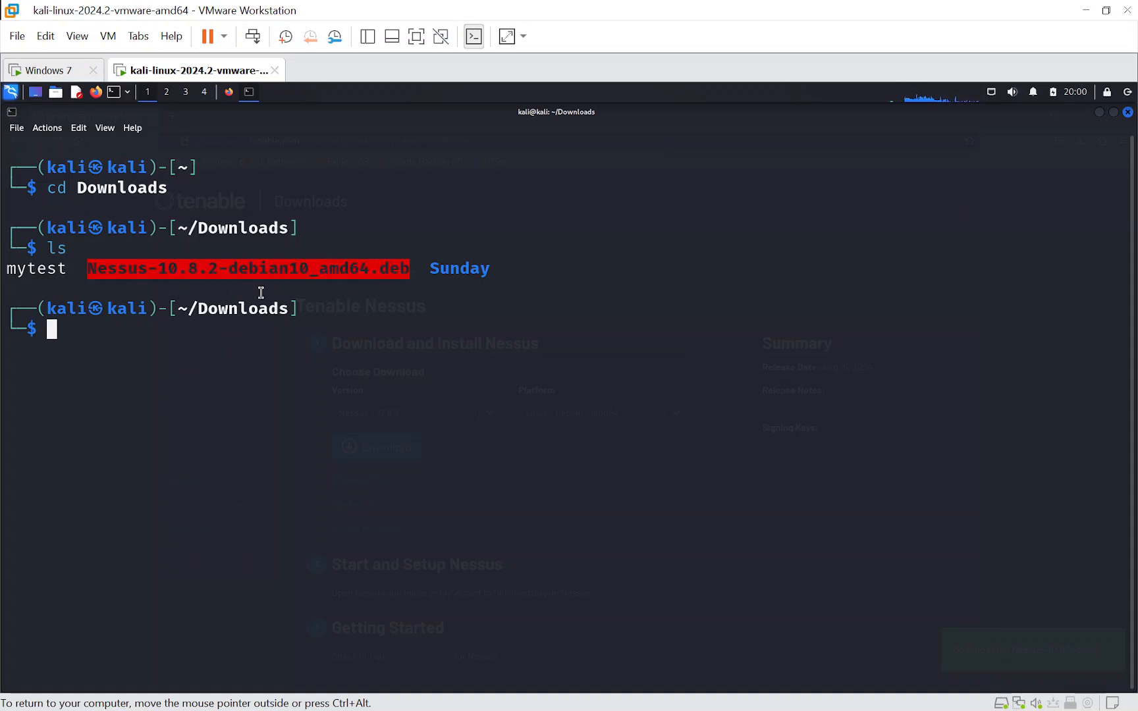
click(119, 337)
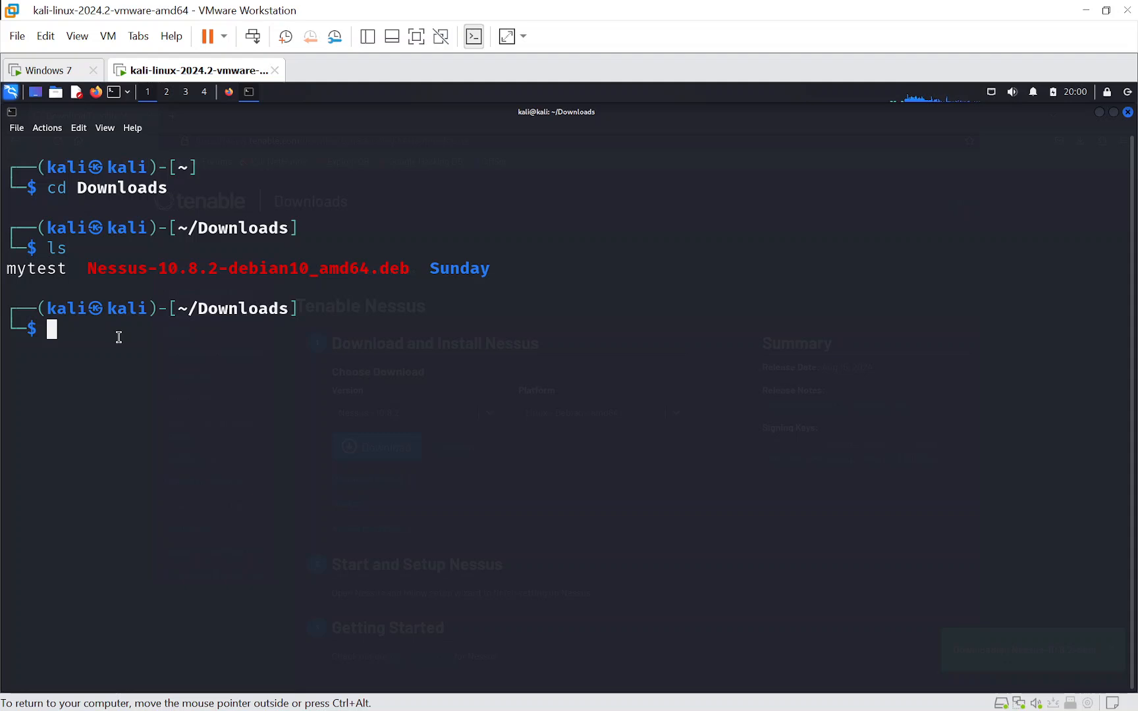
- Install the package with sudo dpkg -i Nessus-10.8.2-debian10_amd64.deb, authenticating with the sudo password
text(sudo dpkg -i )
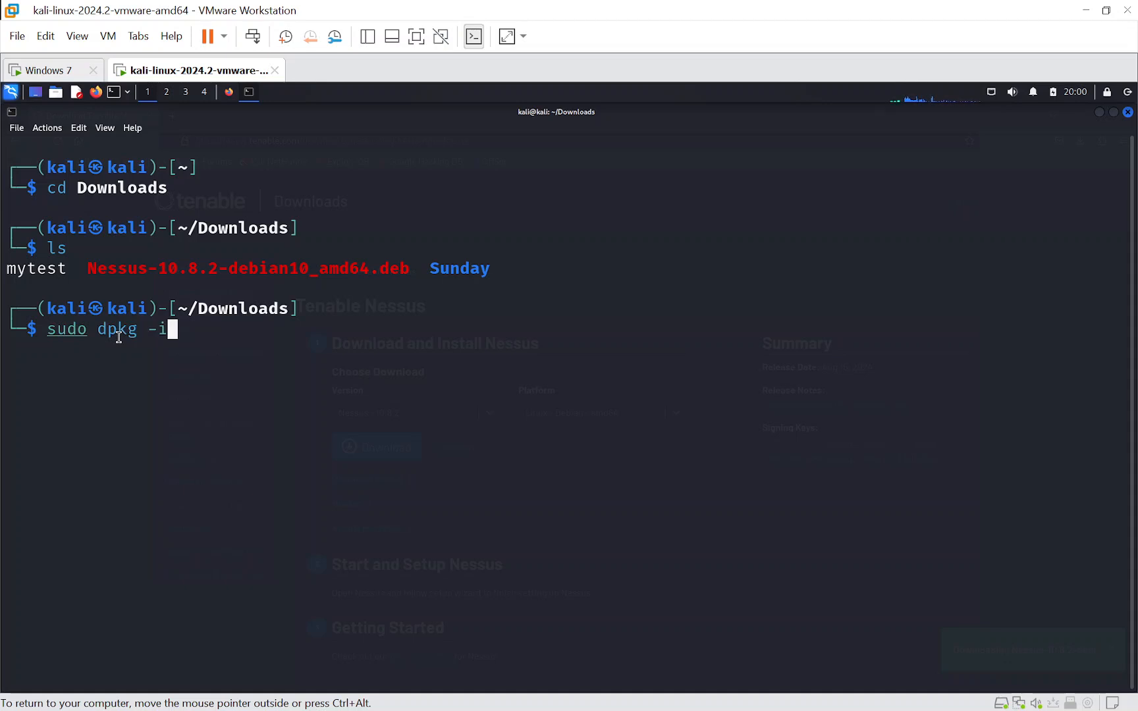
text(Ness)
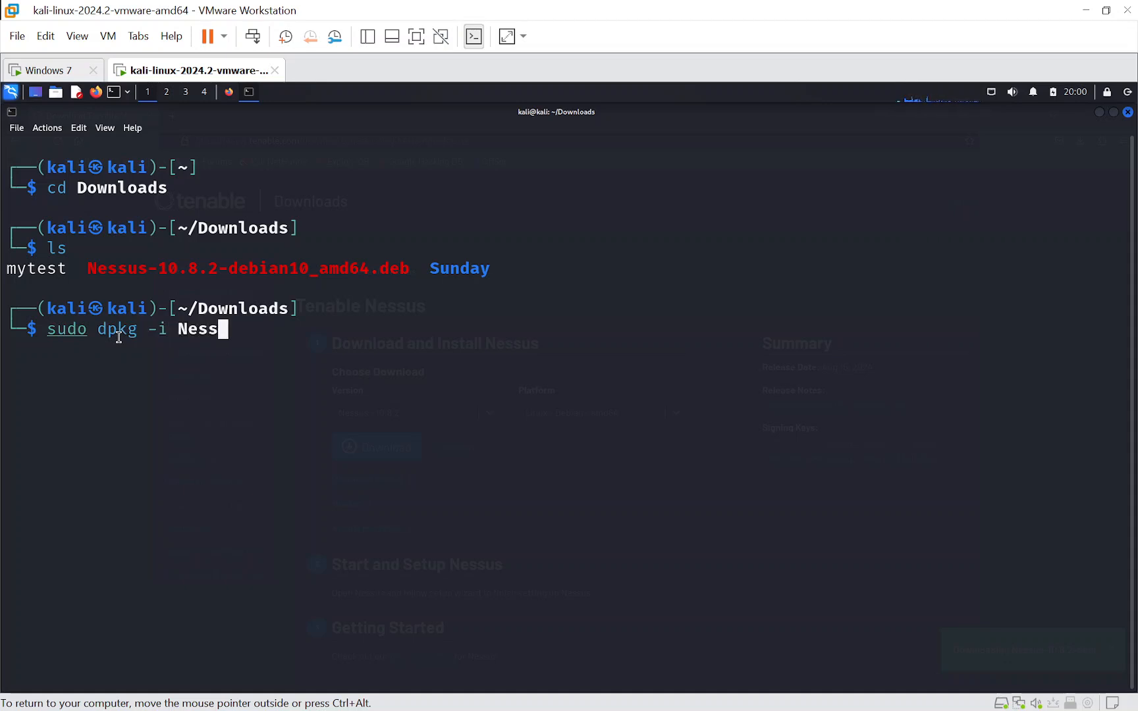
key(Tab)
key(Return)
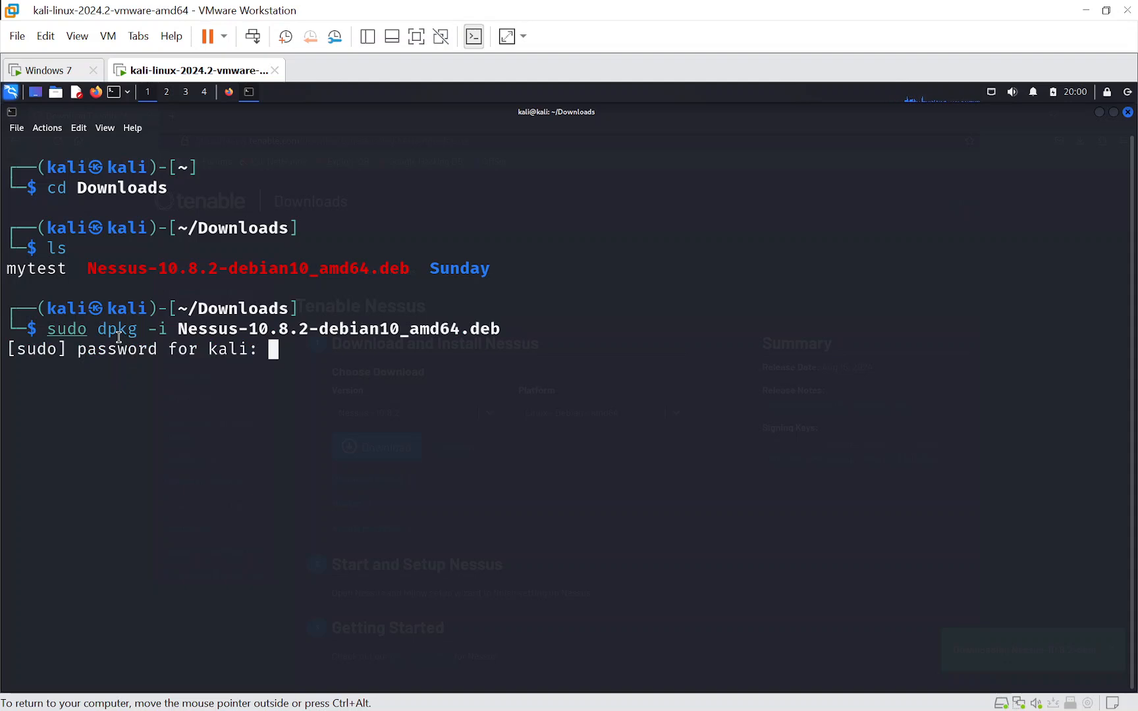
key(Return)
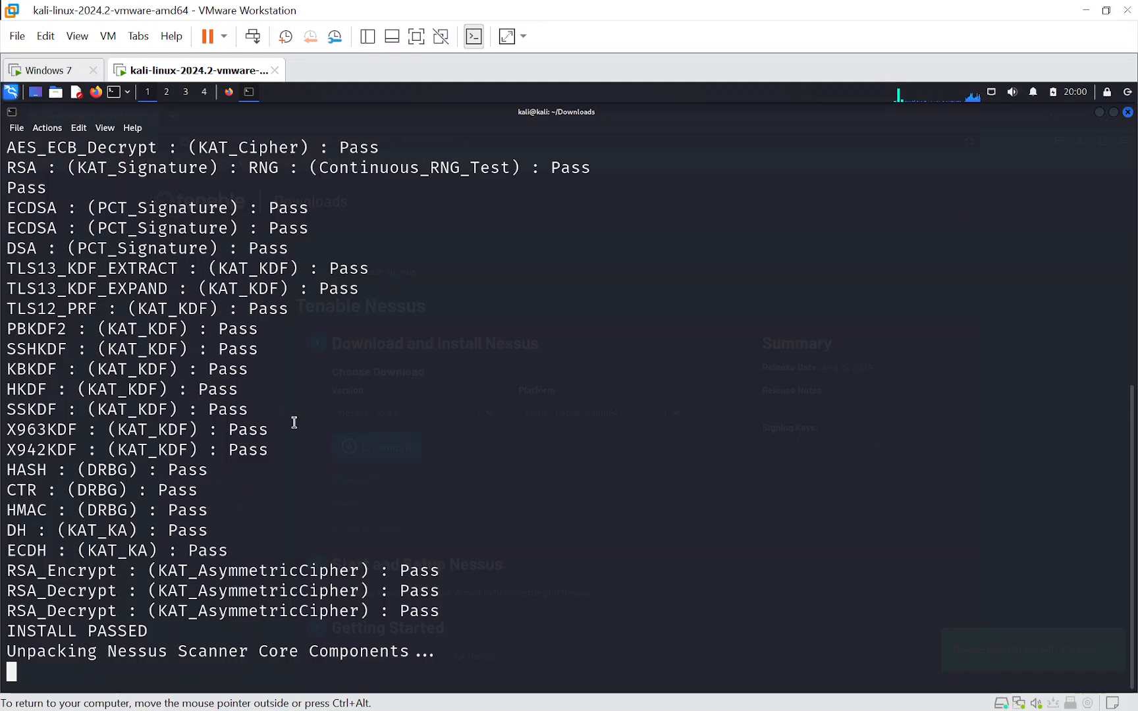
key(ctrl+alt)
click(370, 446)
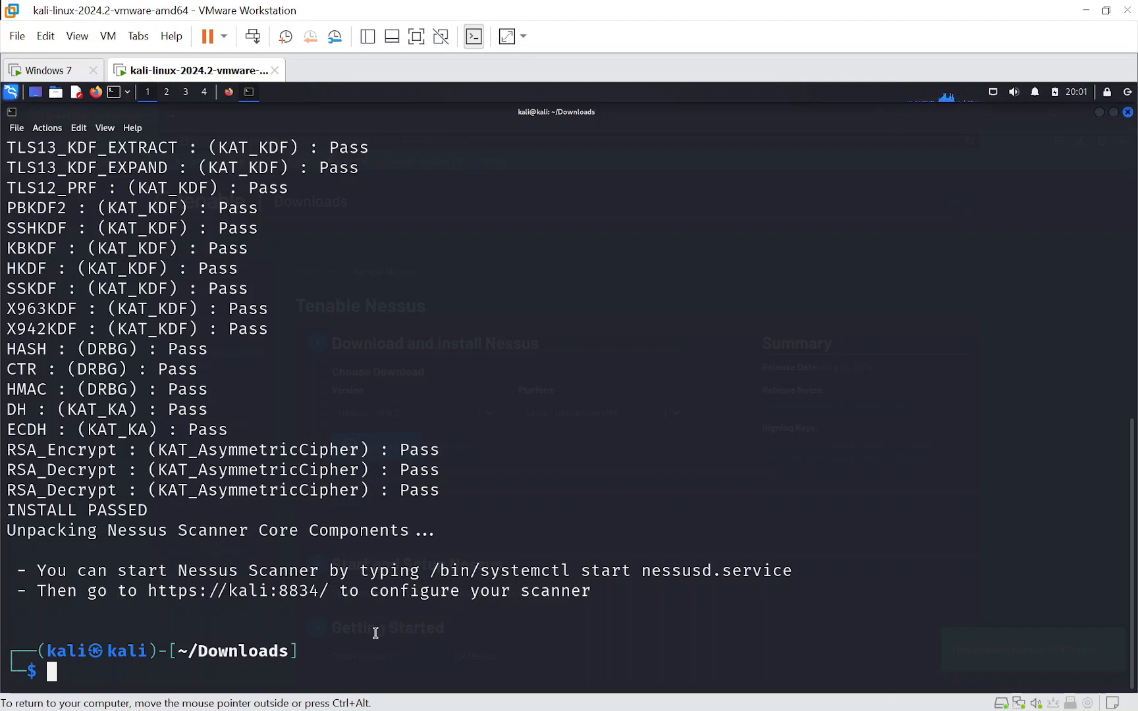
- Start the Nessus service with sudo systemctl start nessusd
text(su)
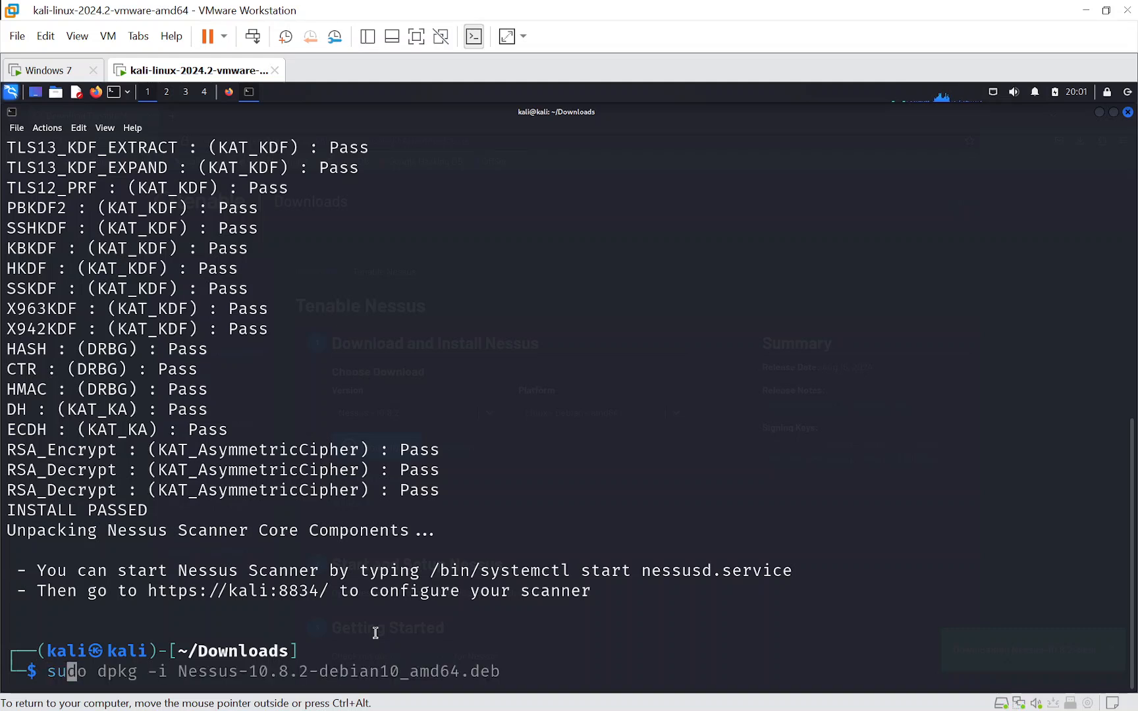
text(do system)
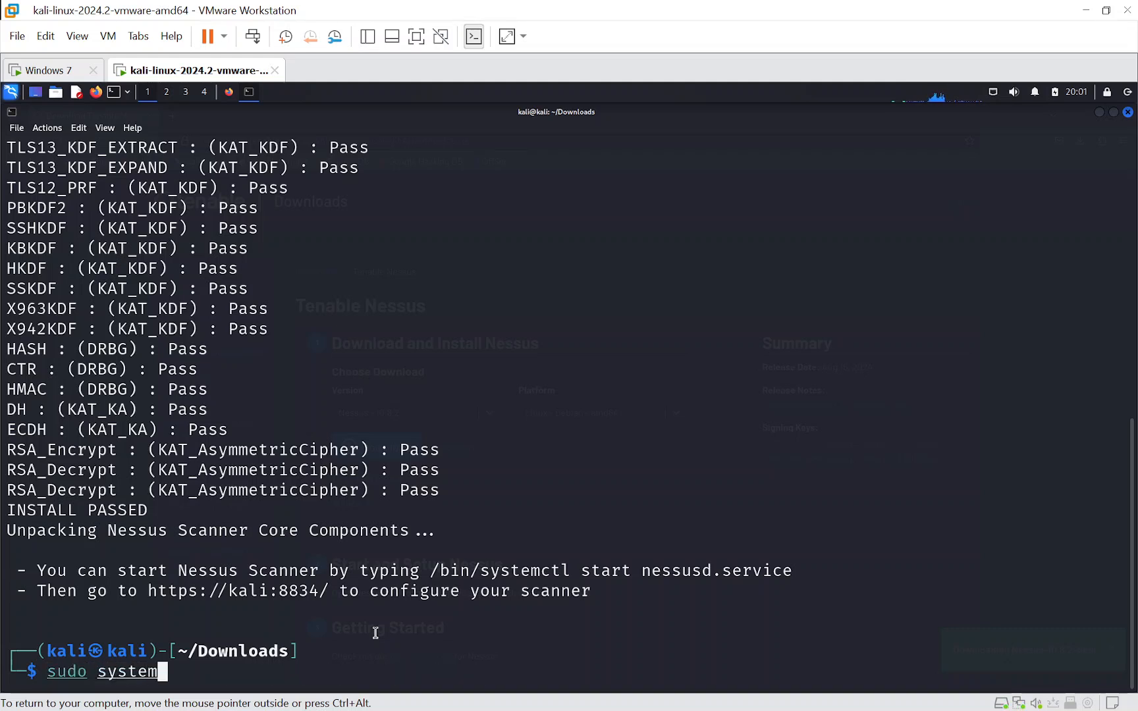
text(ctl )
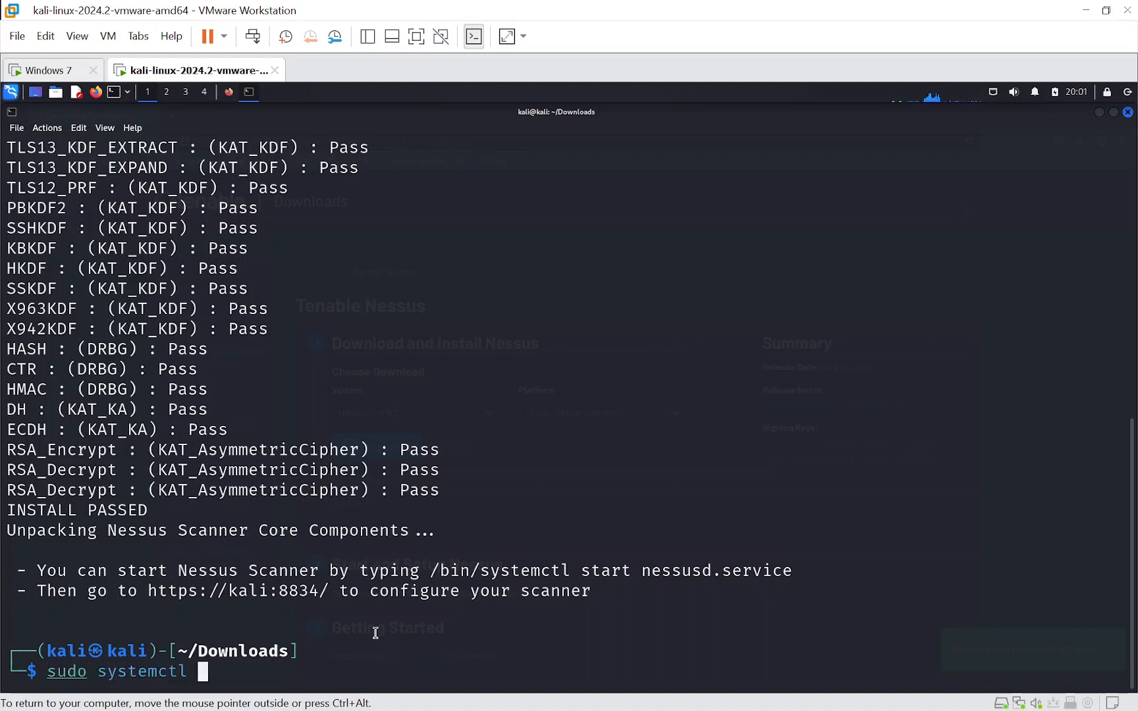
text(start nessusd)
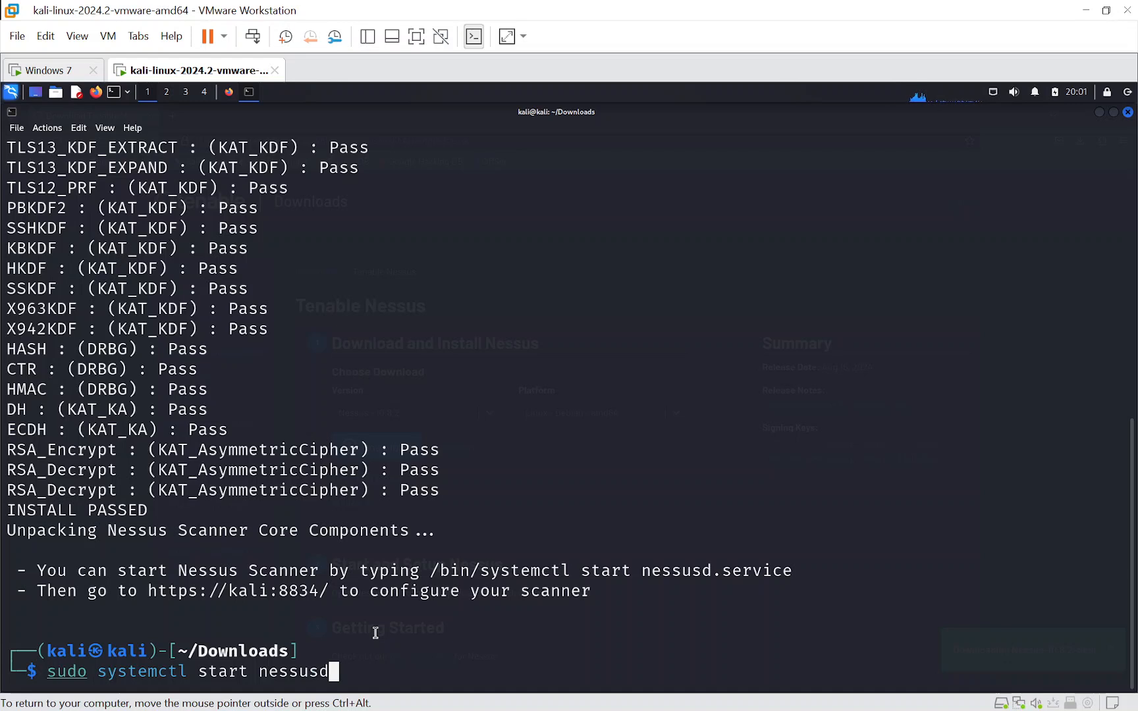
key(Return)
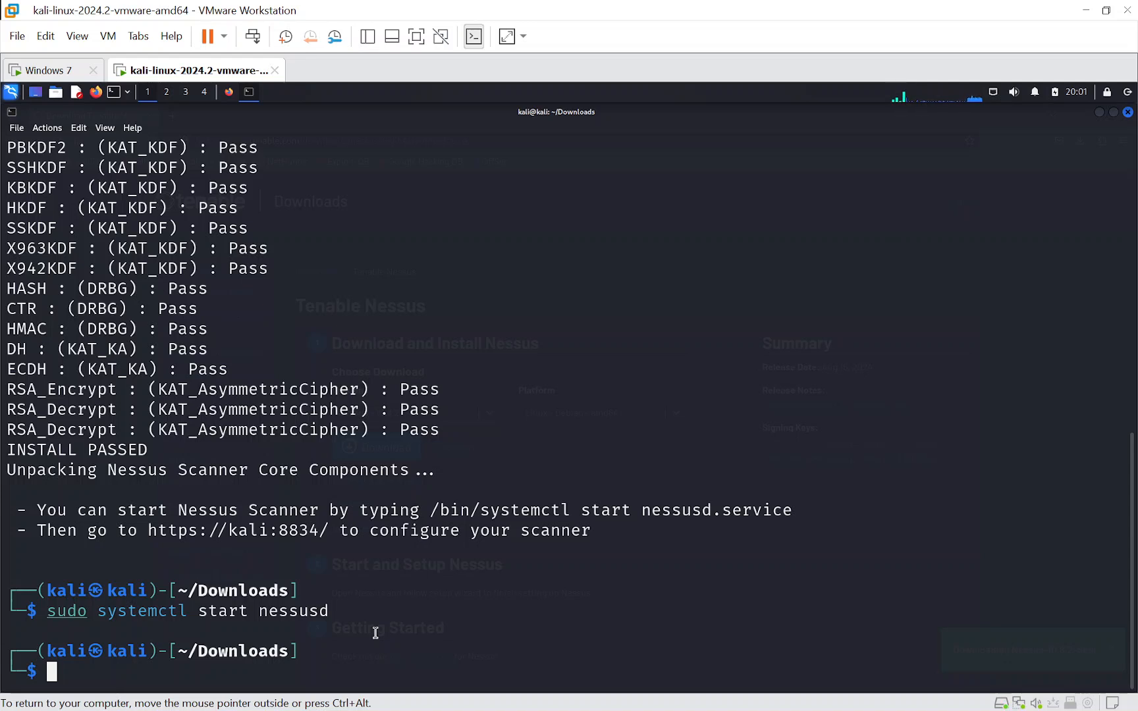
- Check the state of the Nessus service with sudo systemctl status nessusd
key(Up)
key(Left)
key(Left)
key(Left)
key(Left)
key(Left)
key(Left)
key(Left)
key(Left)
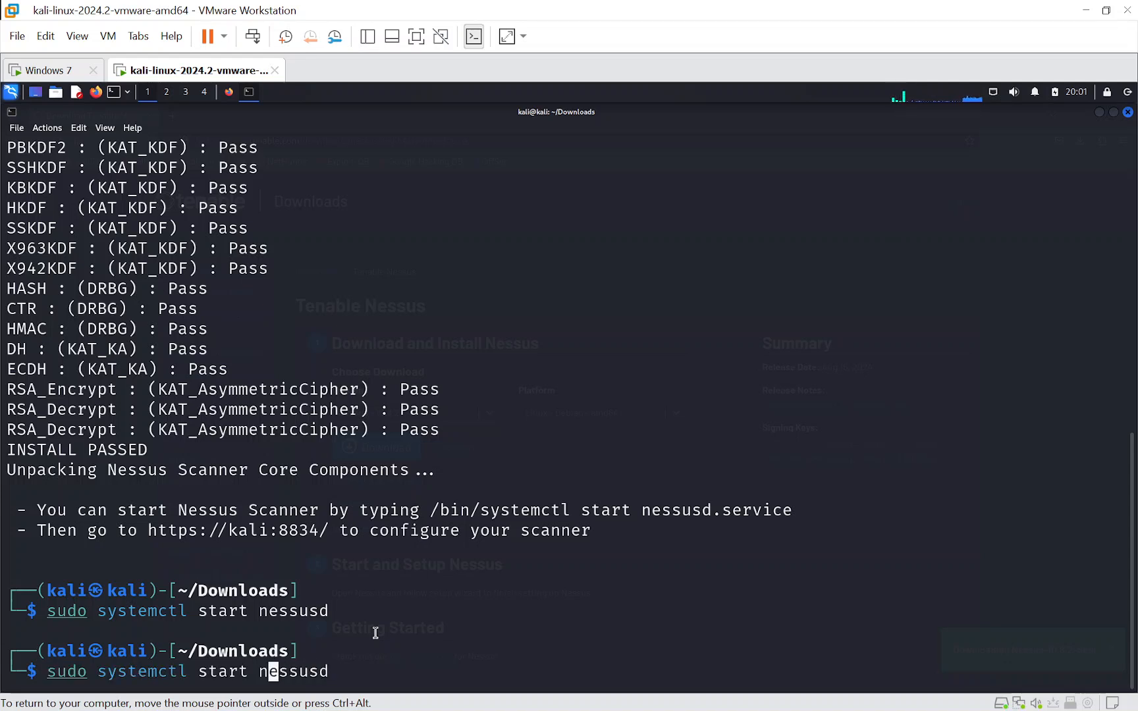
key(BackSpace)
key(BackSpace)
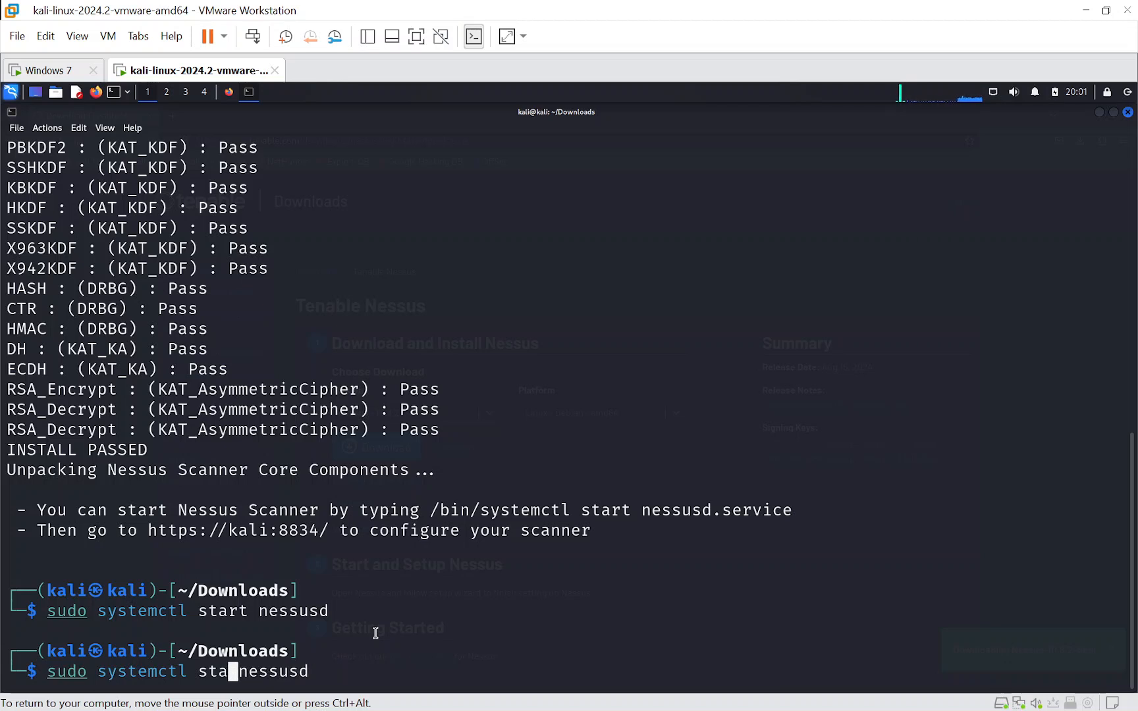
text(tus)
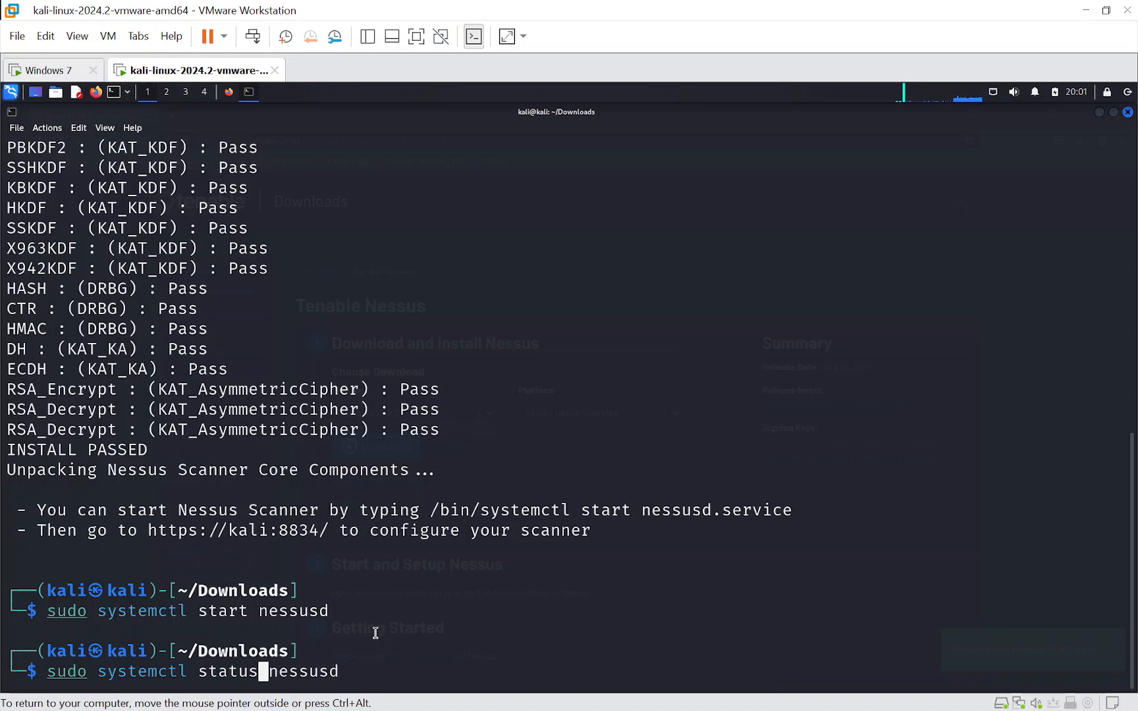
key(Return)
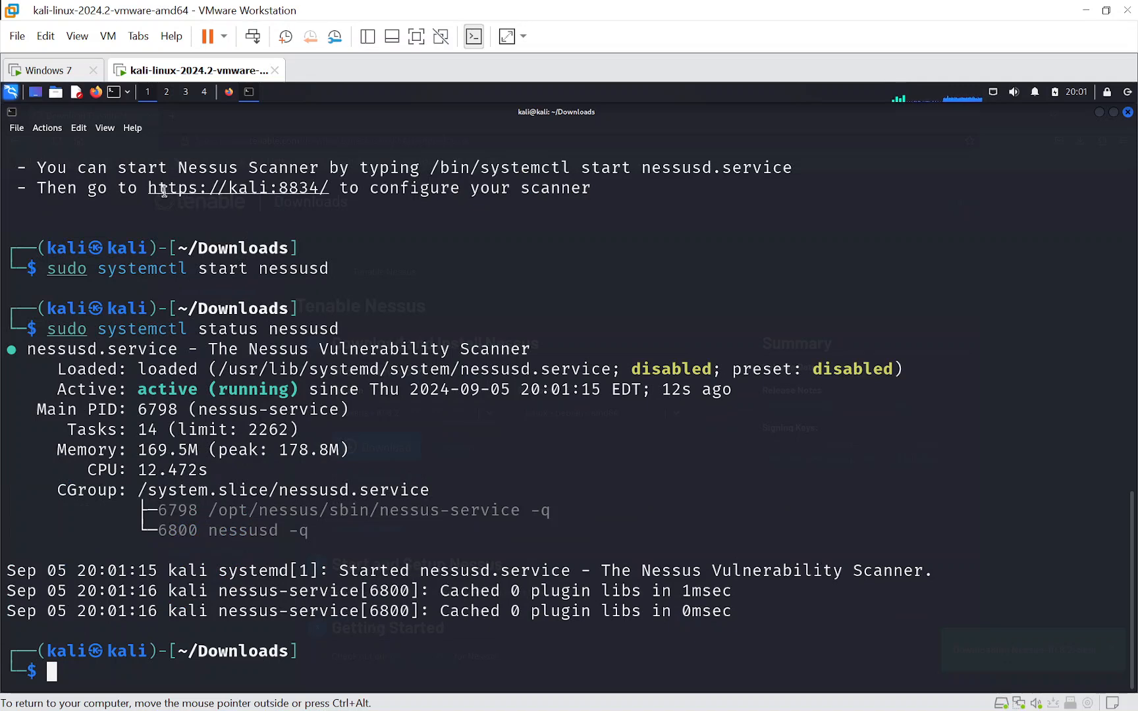
right_click(225, 189)
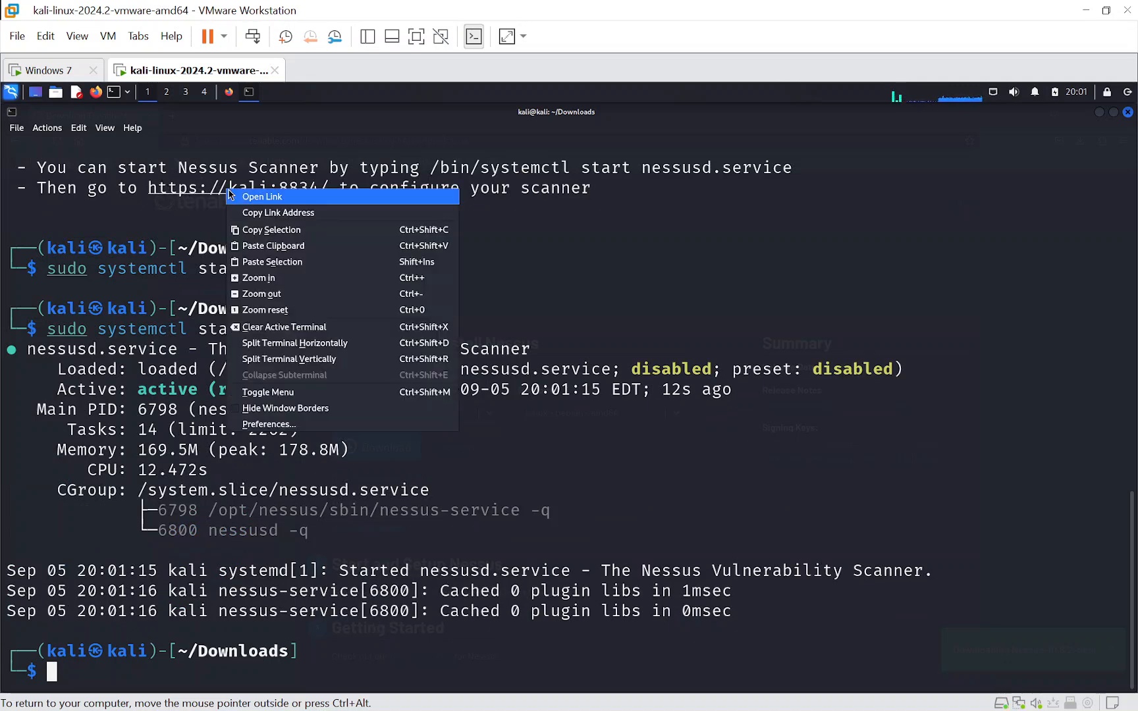
click(274, 212)
click(228, 93)
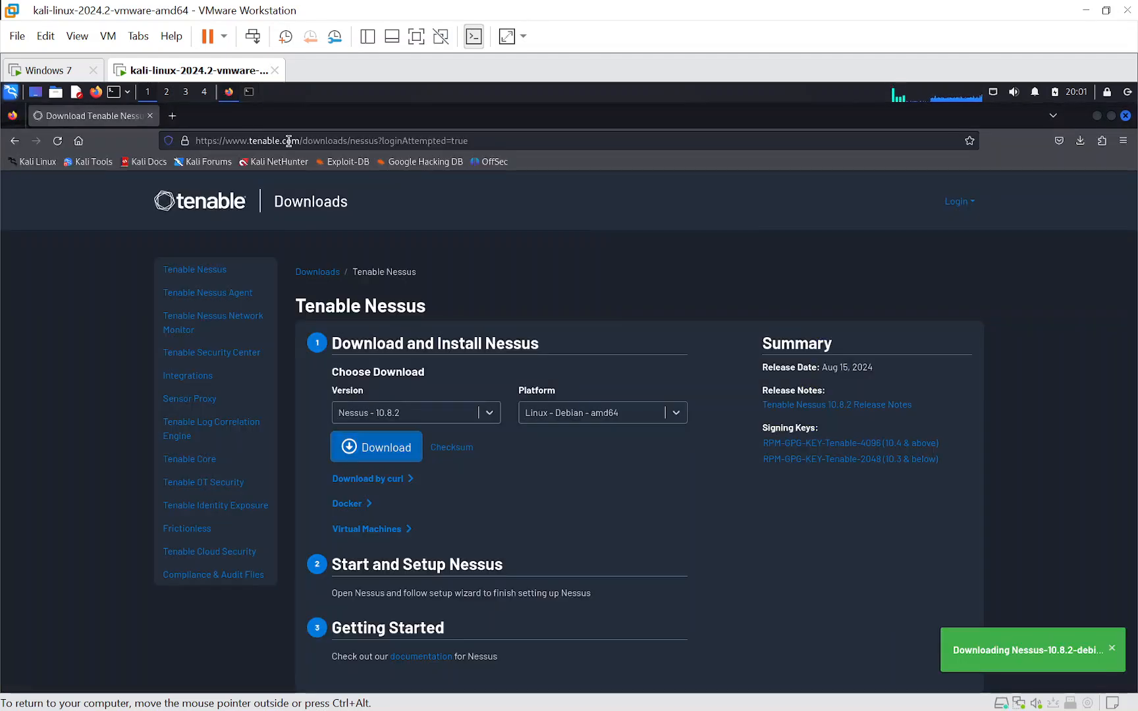
click(172, 115)
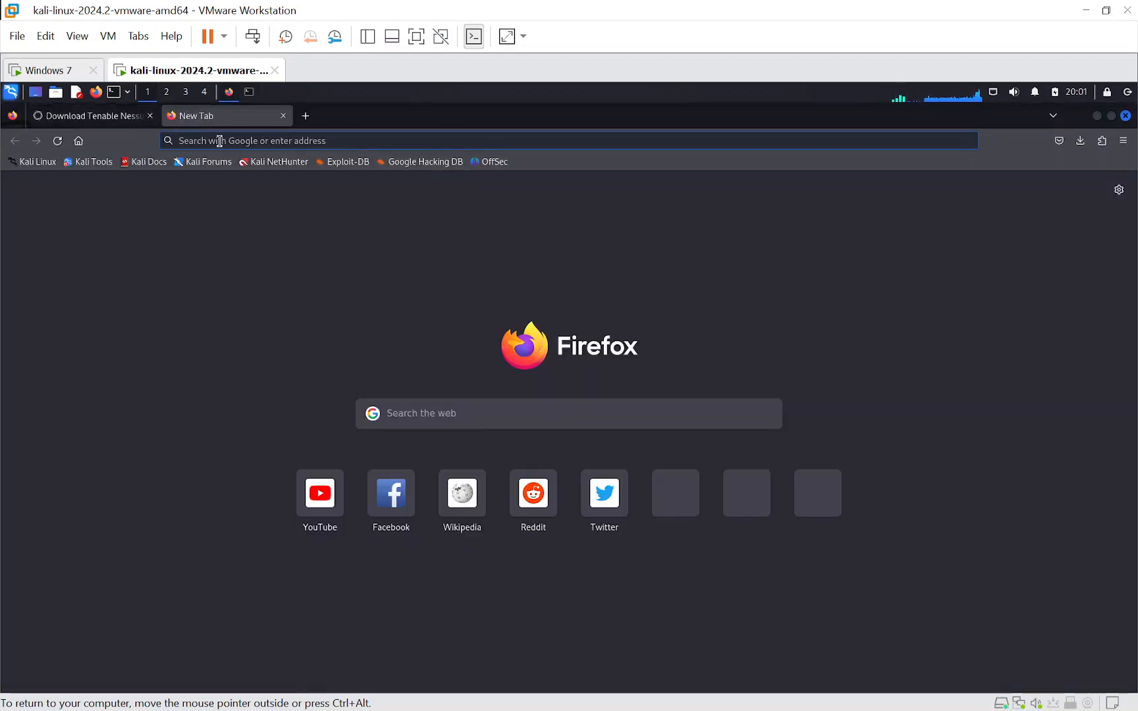
text(https://kali:8834/)
key(Return)
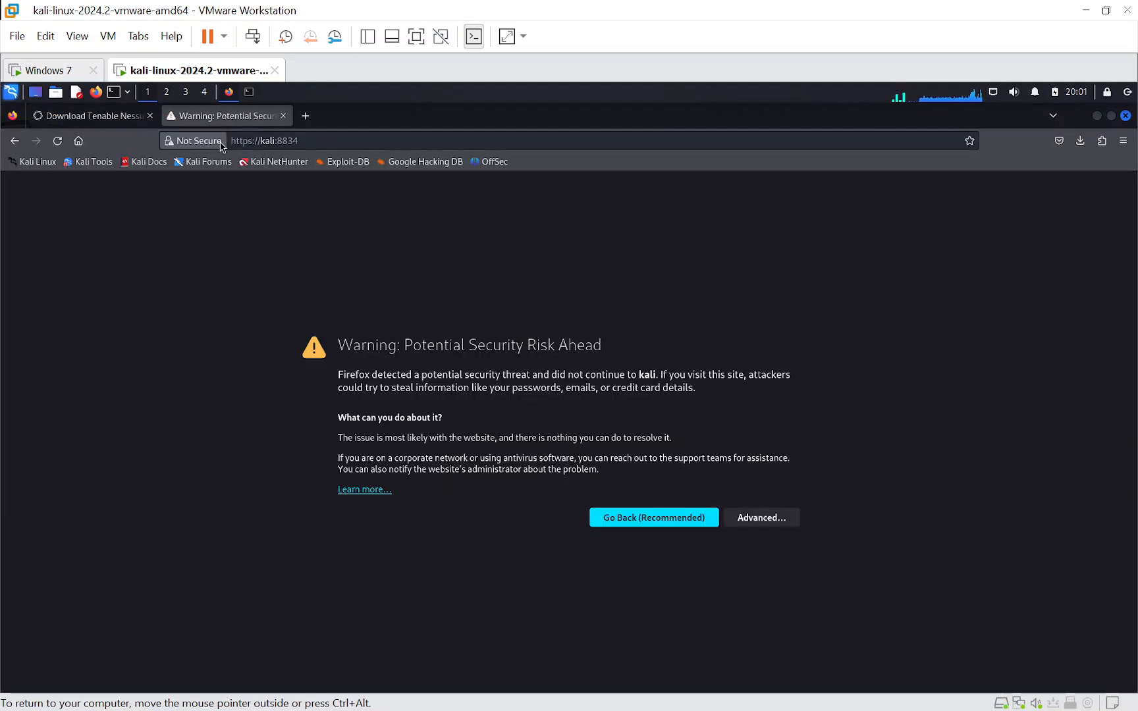
- Accept the certificate security risk for kali:8834 and continue to the Nessus web interface
click(768, 520)
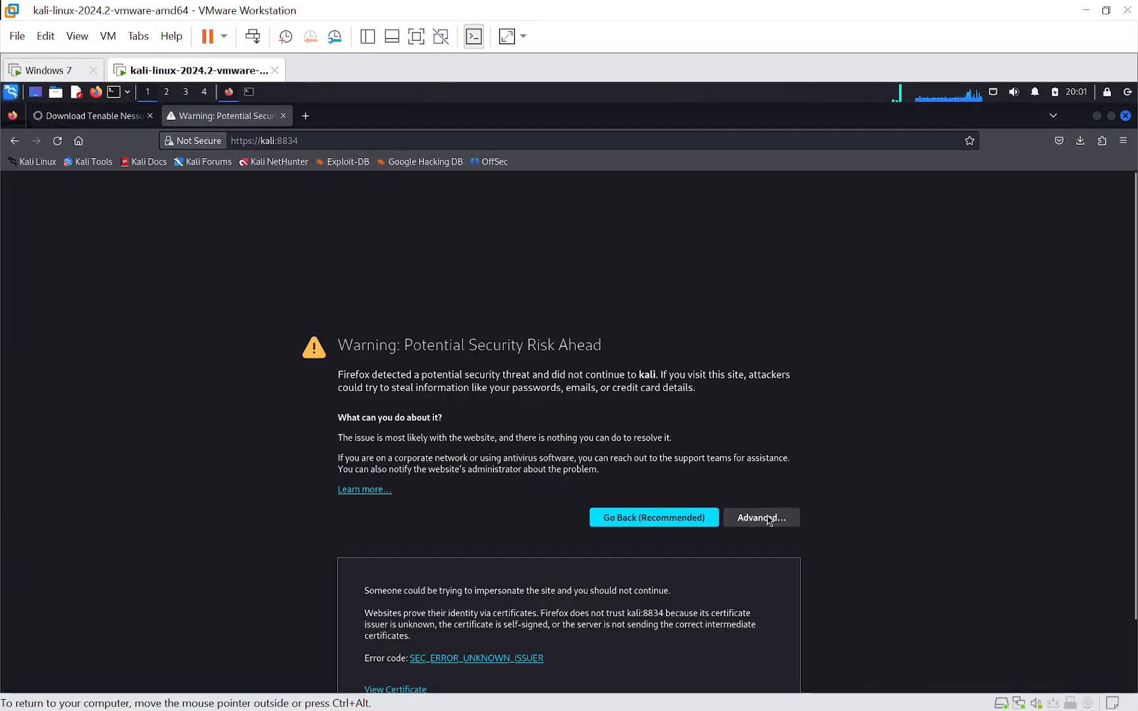
scroll(848, 425, down, 2)
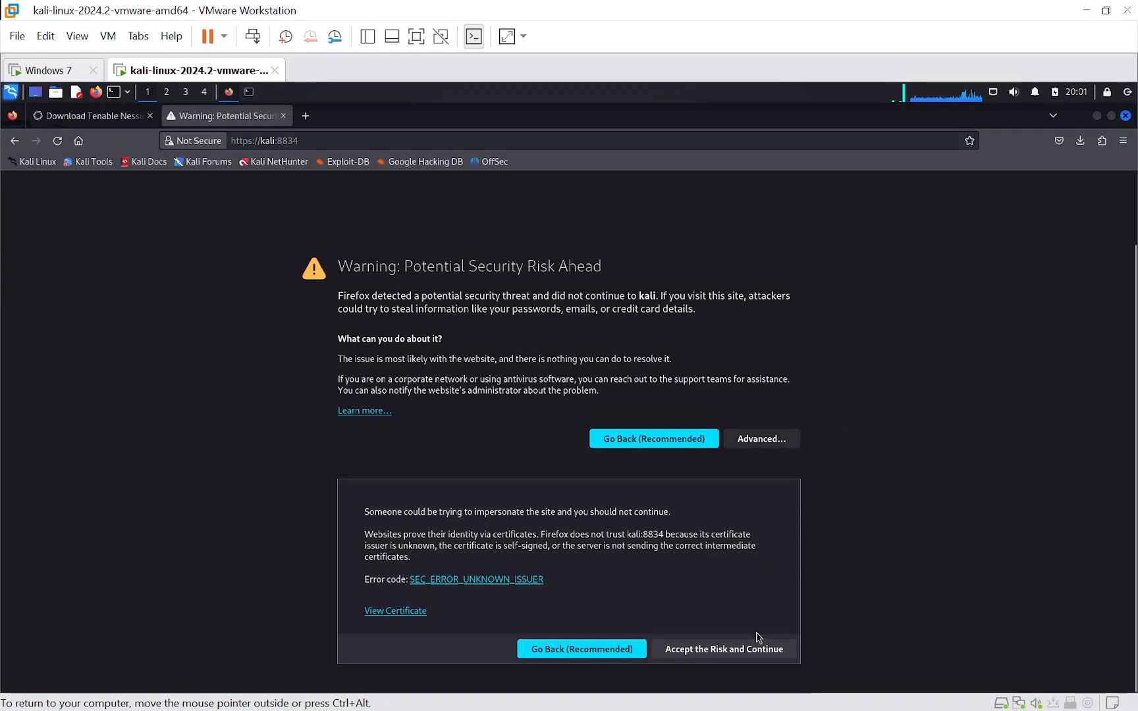
click(724, 651)
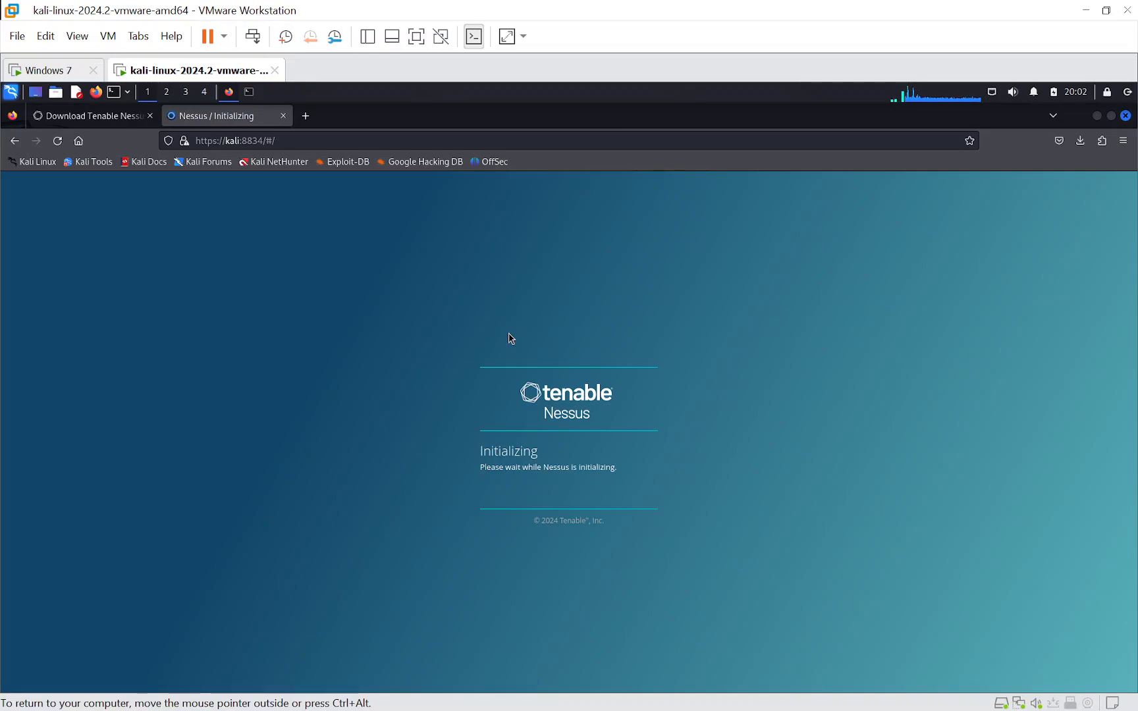
key(super+Tab)
click(657, 146)
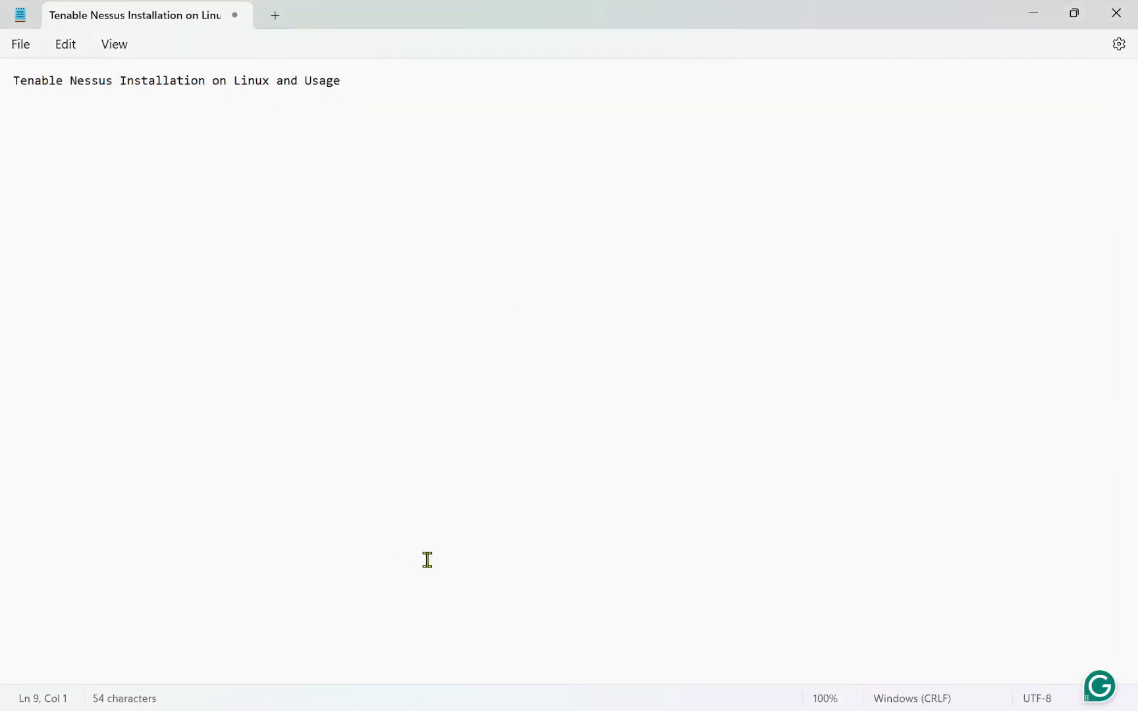
key(super+Tab)
click(617, 196)
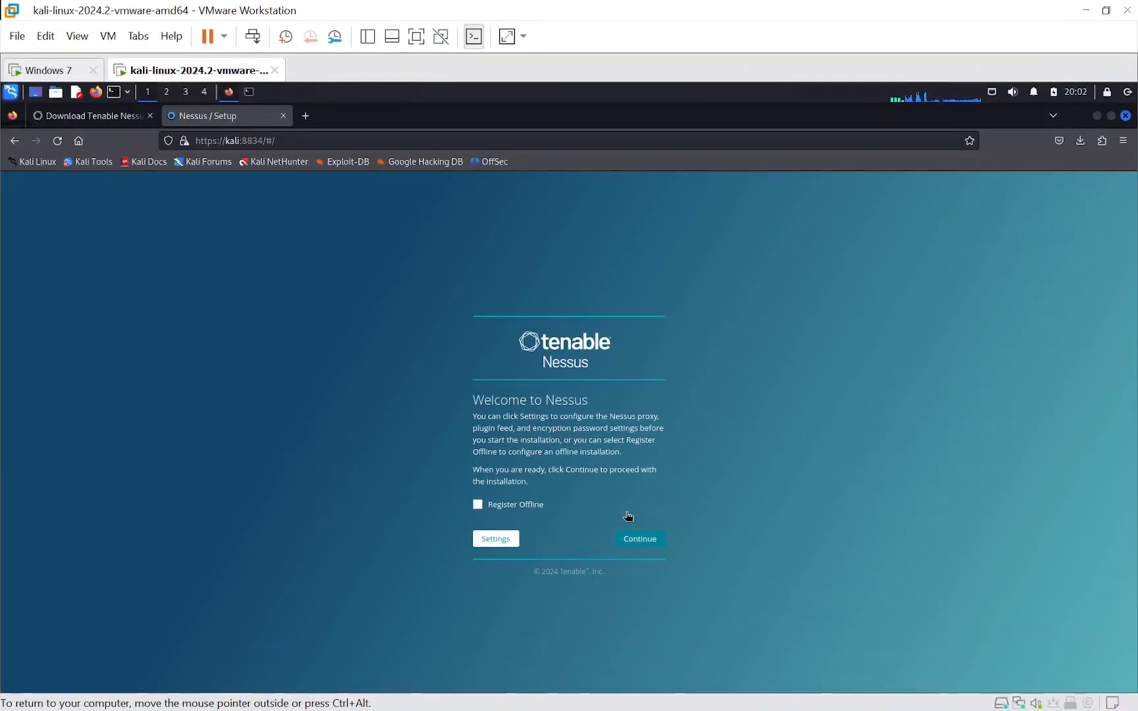
- Proceed with the online Nessus installation and choose to register for Nessus Essentials
click(640, 544)
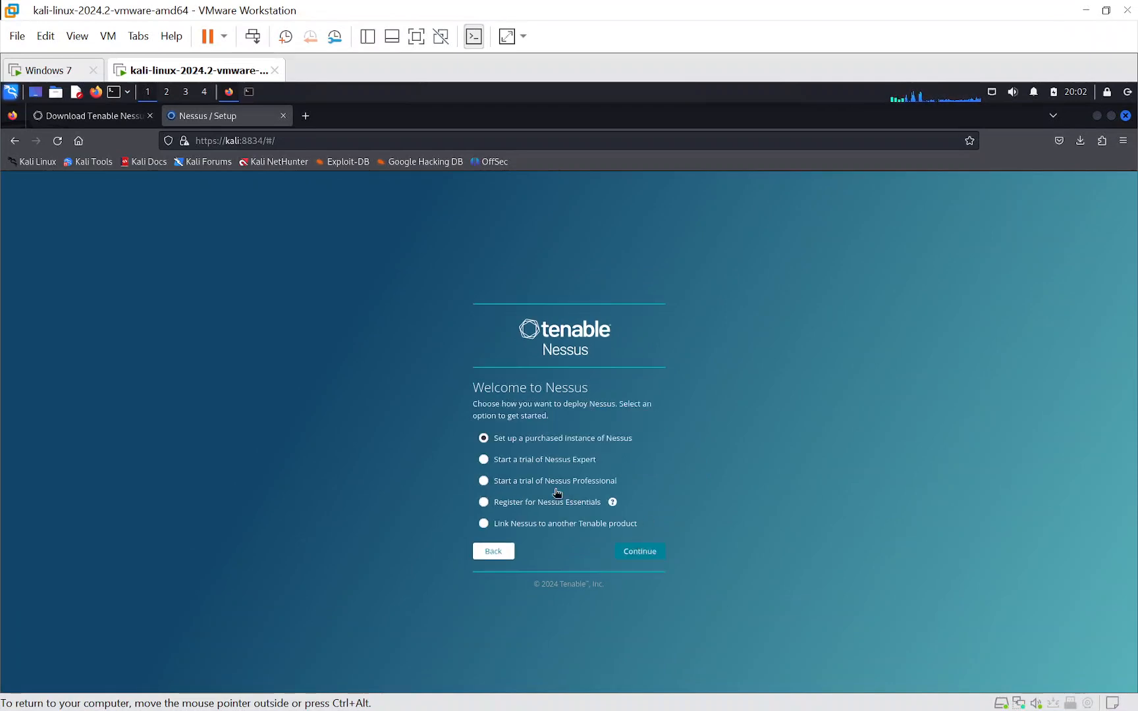
click(484, 502)
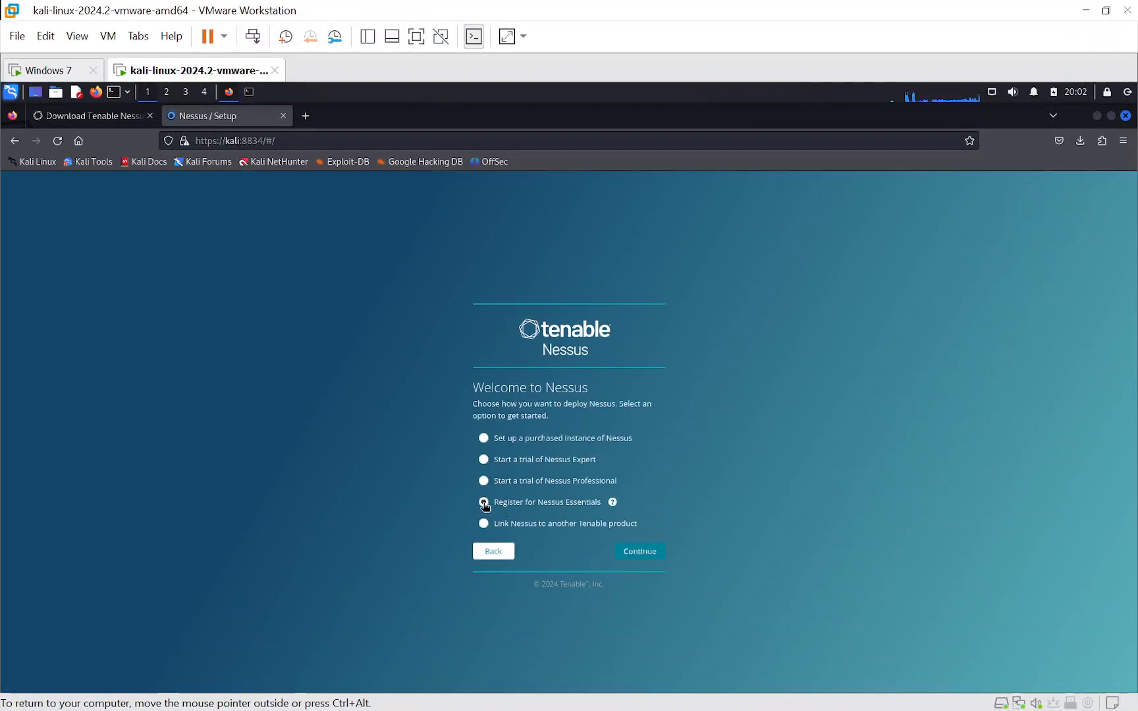
click(633, 553)
- Fill in the activation code form with First as the first name and Last as the last name
click(507, 458)
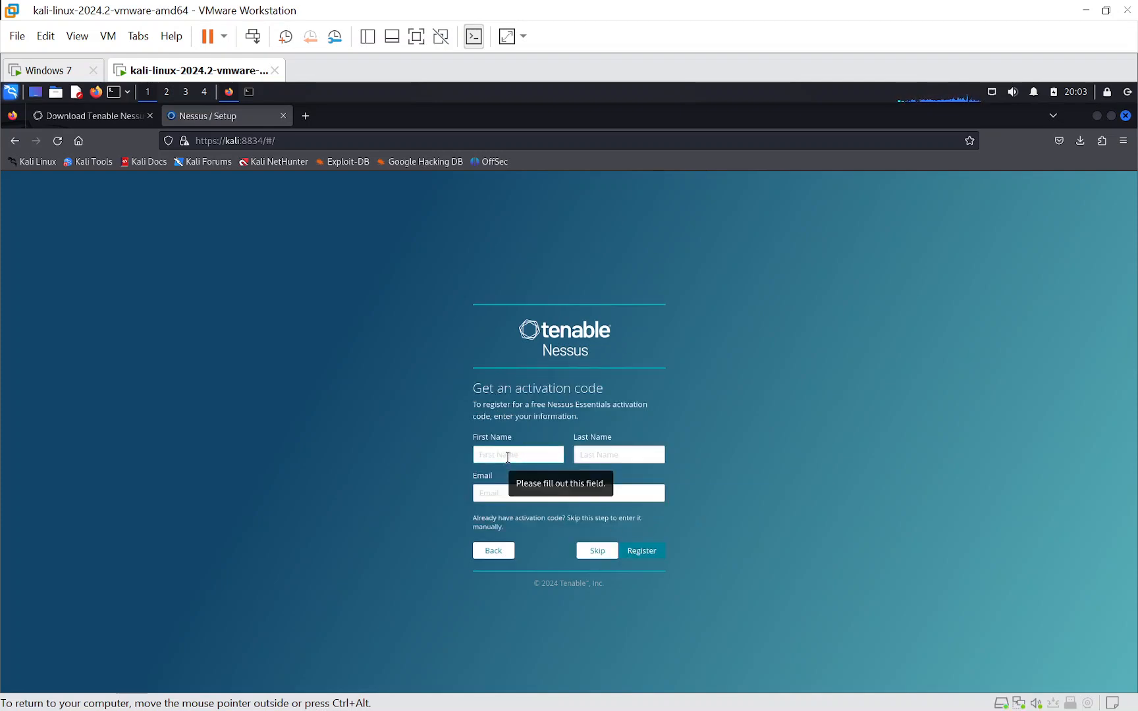
text(First)
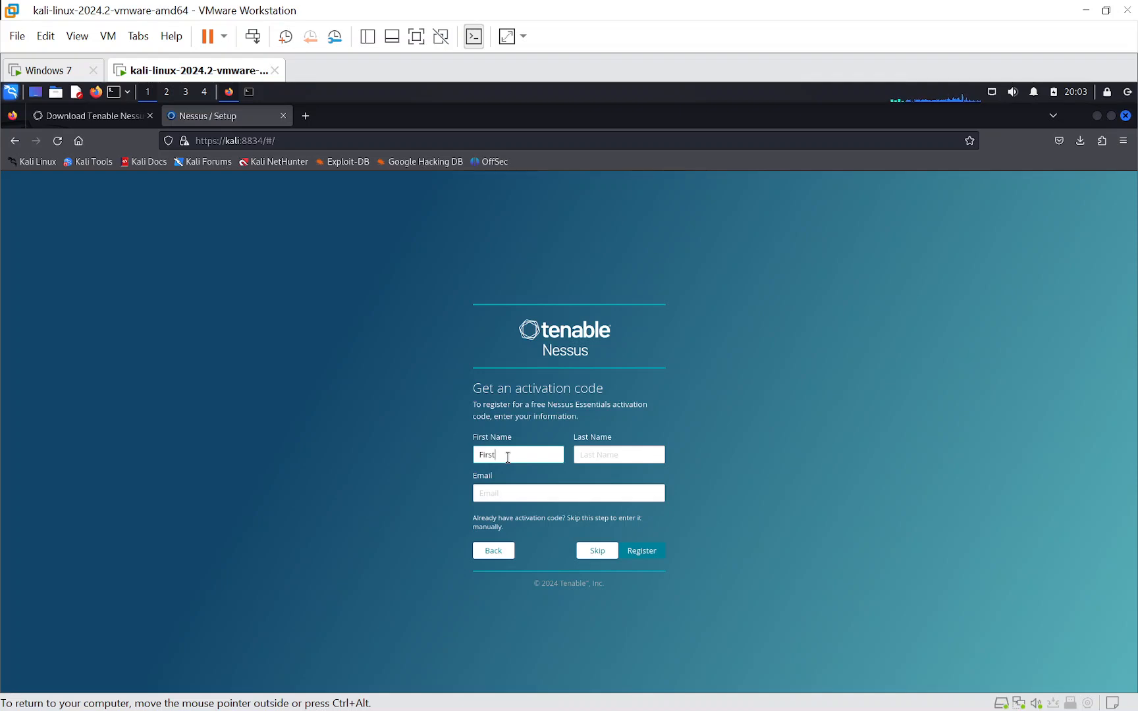
click(608, 457)
text(Last)
click(556, 496)
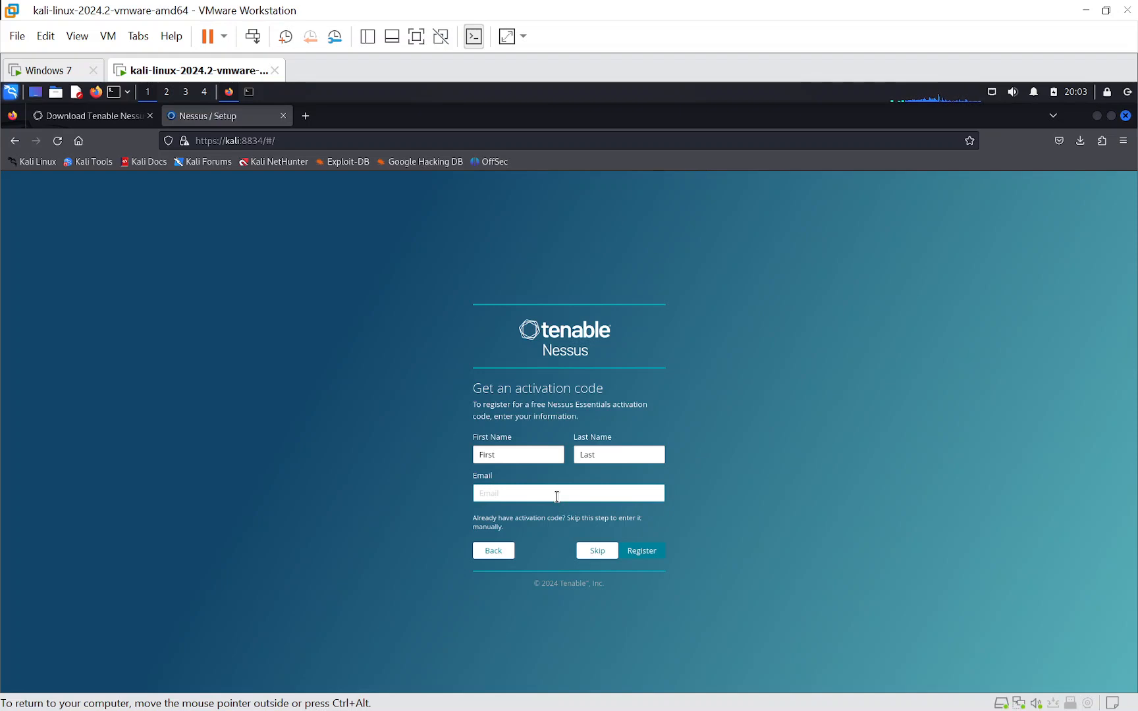
- Search the web for "temporary email" in a new browser tab
click(306, 115)
text(tem)
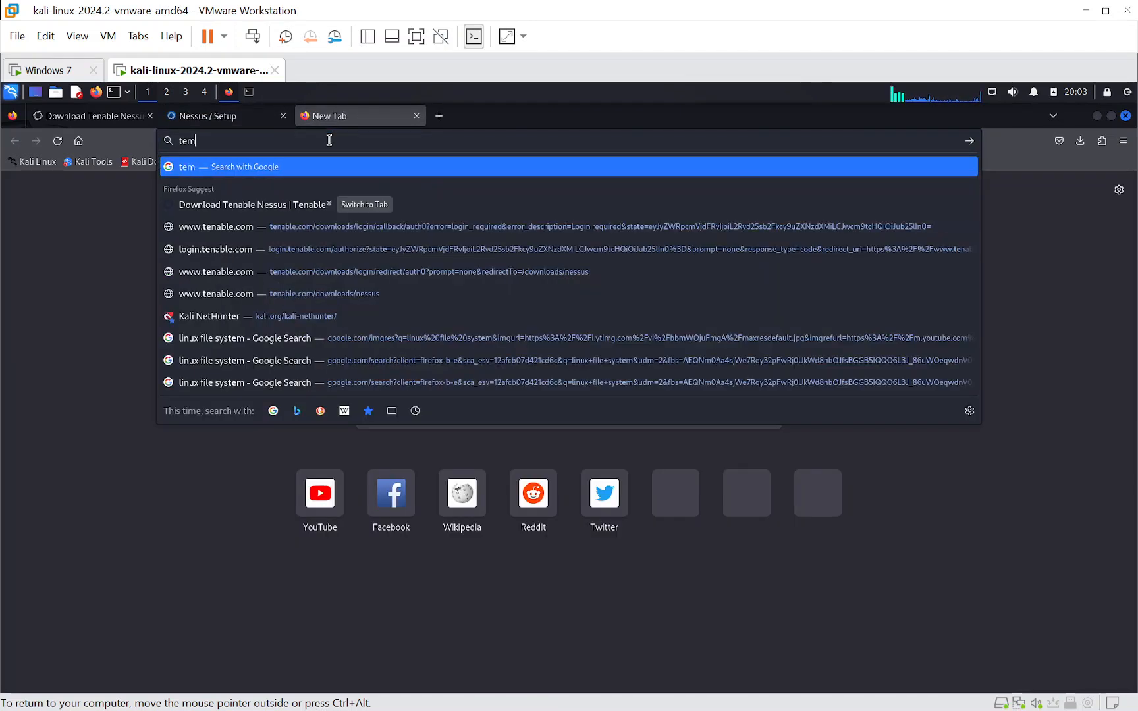
text(poror)
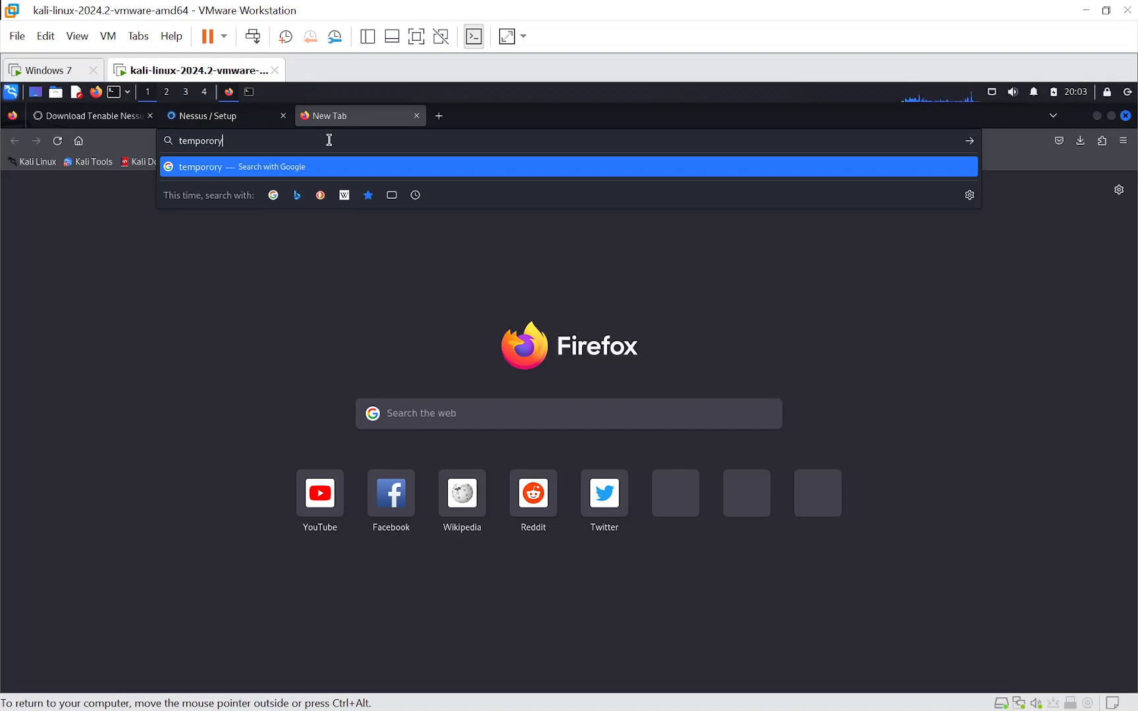
key(BackSpace)
key(BackSpace)
text(ary email)
key(Return)
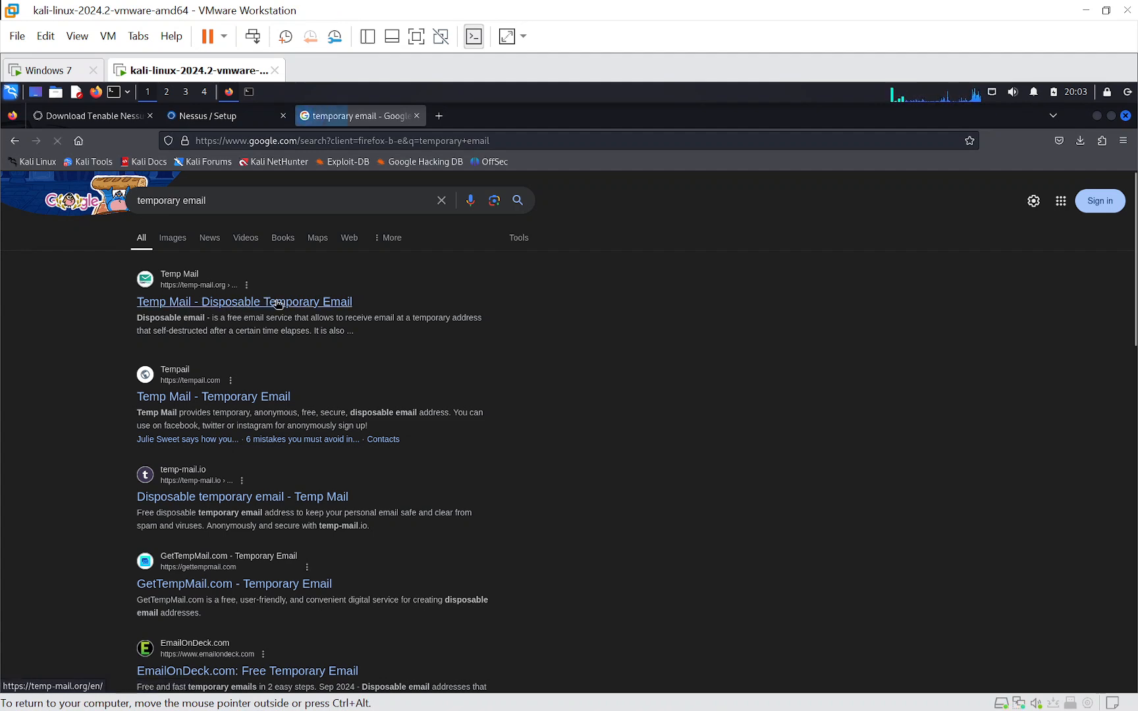
- Return to the Nessus setup tab, enter the registration email address and register for the activation code
click(217, 116)
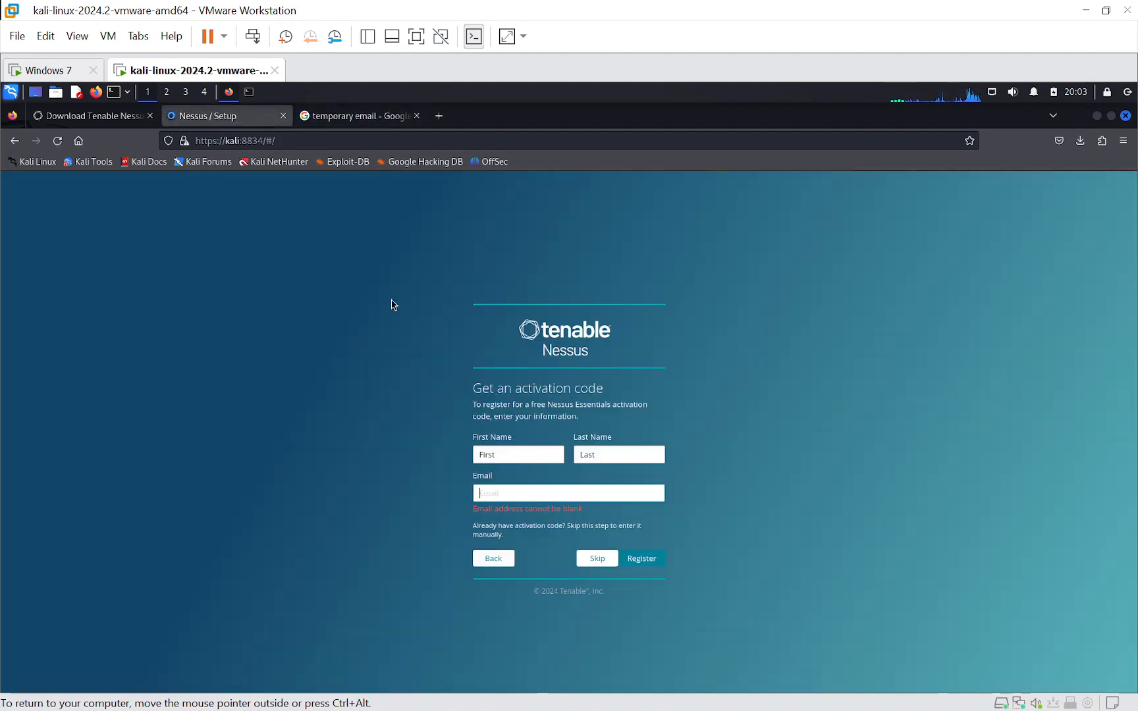
click(525, 492)
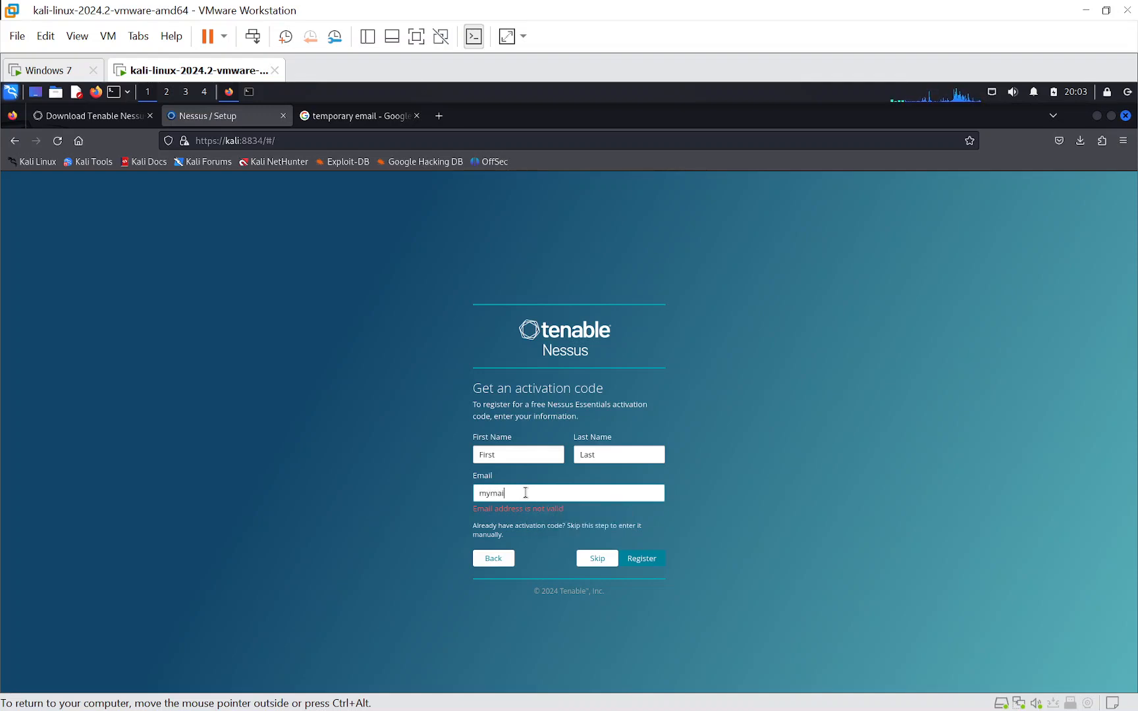
click(510, 494)
key(BackSpace)
text(@)
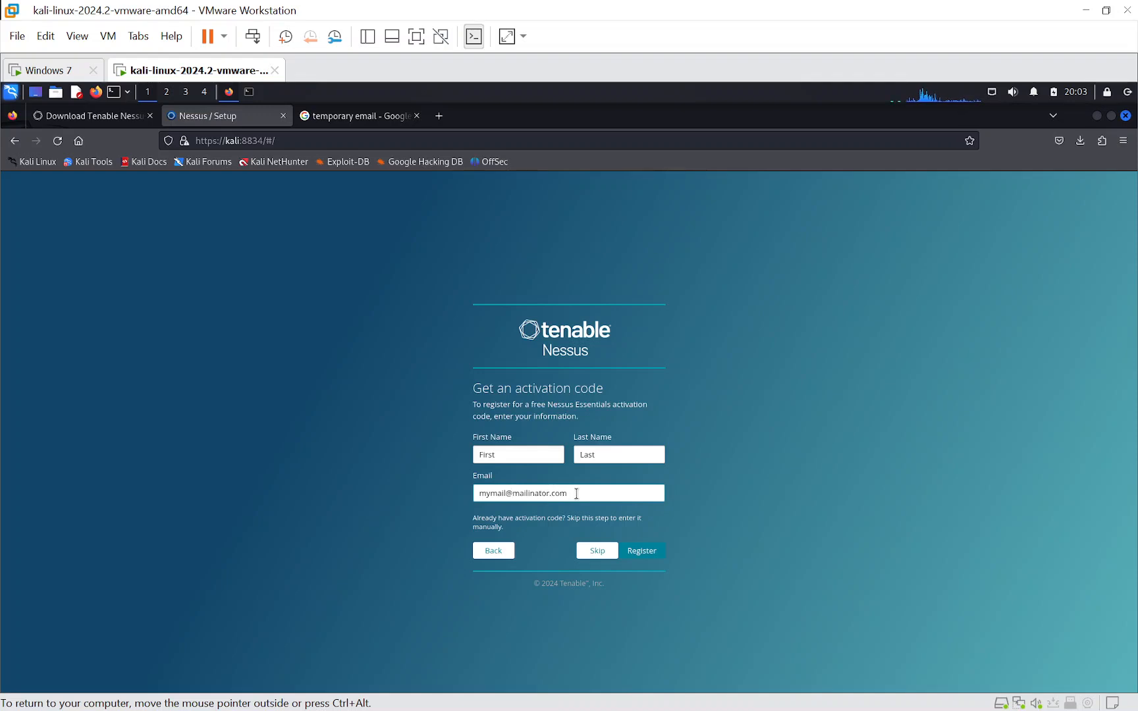
click(640, 559)
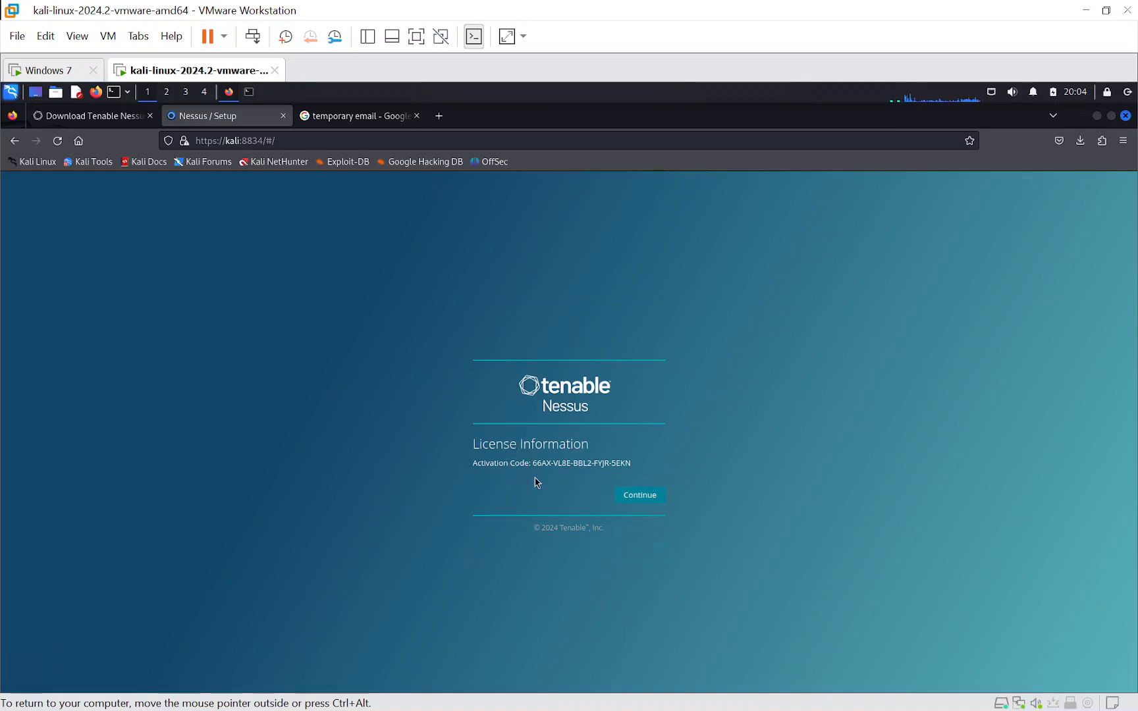
- Continue past the license information, create the administrator account Demo with an account password, and decline saving the login in the browser
click(646, 499)
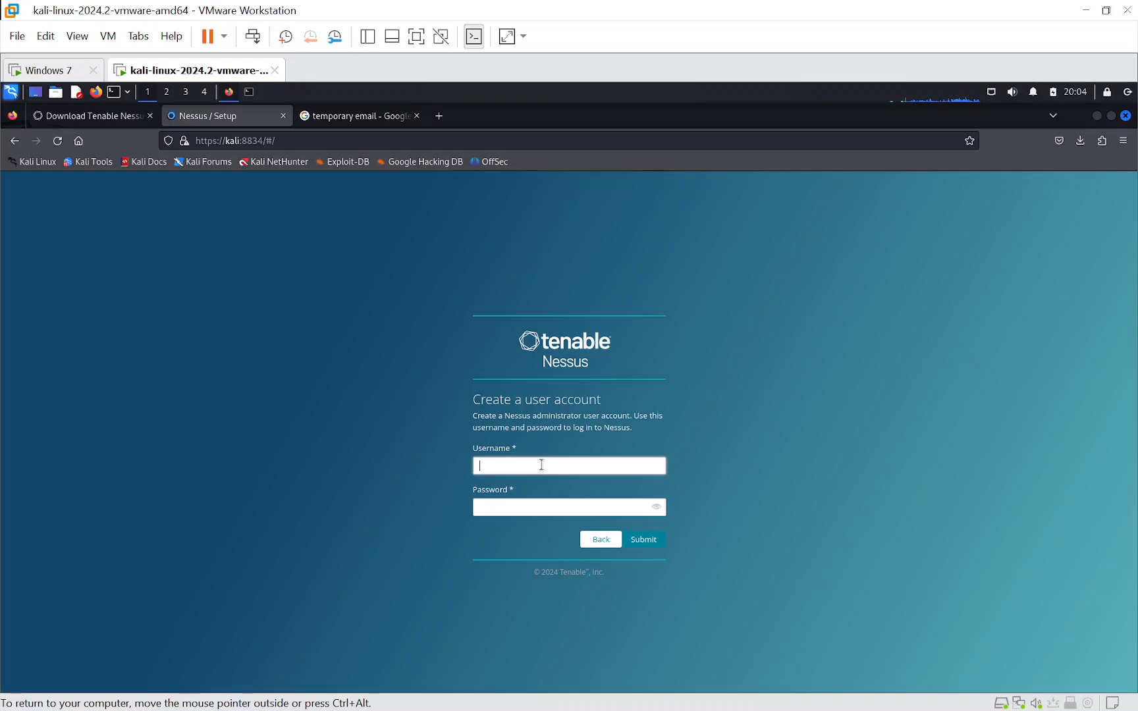
text(Demo)
click(522, 504)
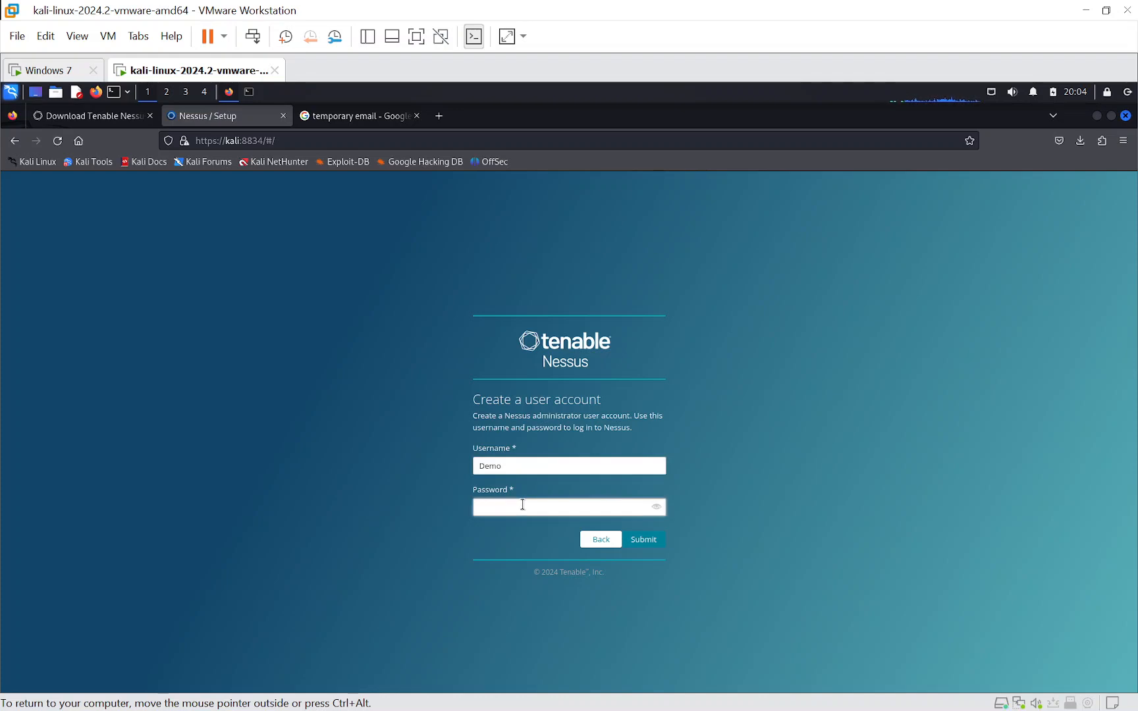
text(12345678)
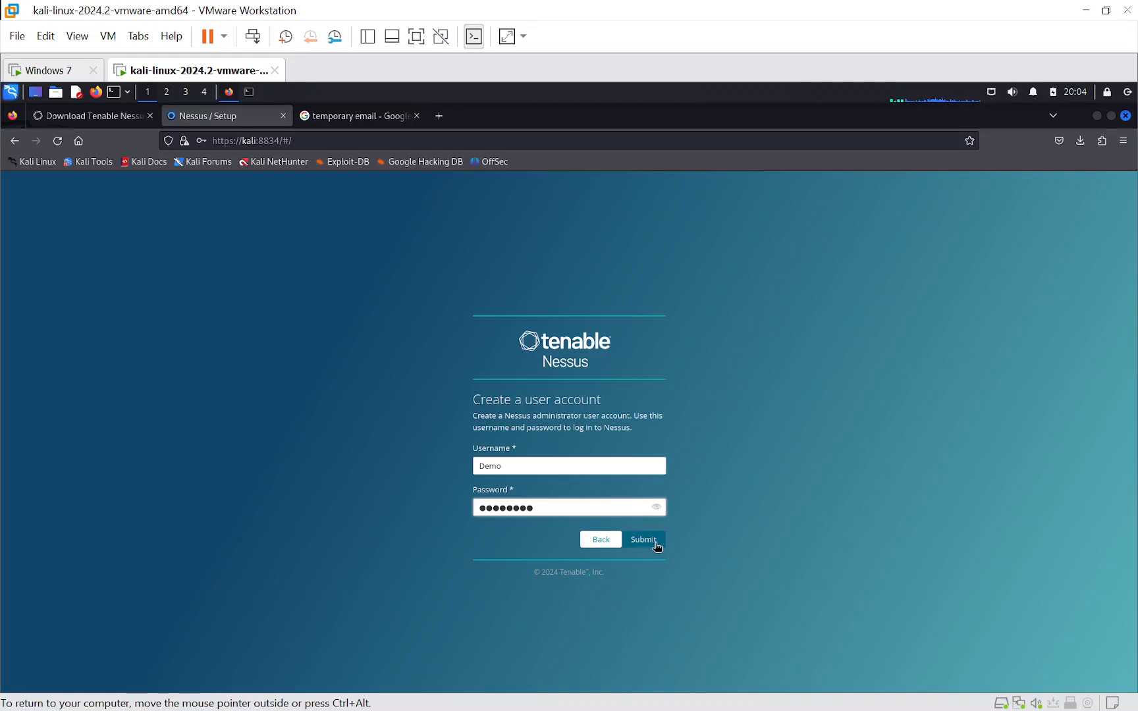
click(650, 543)
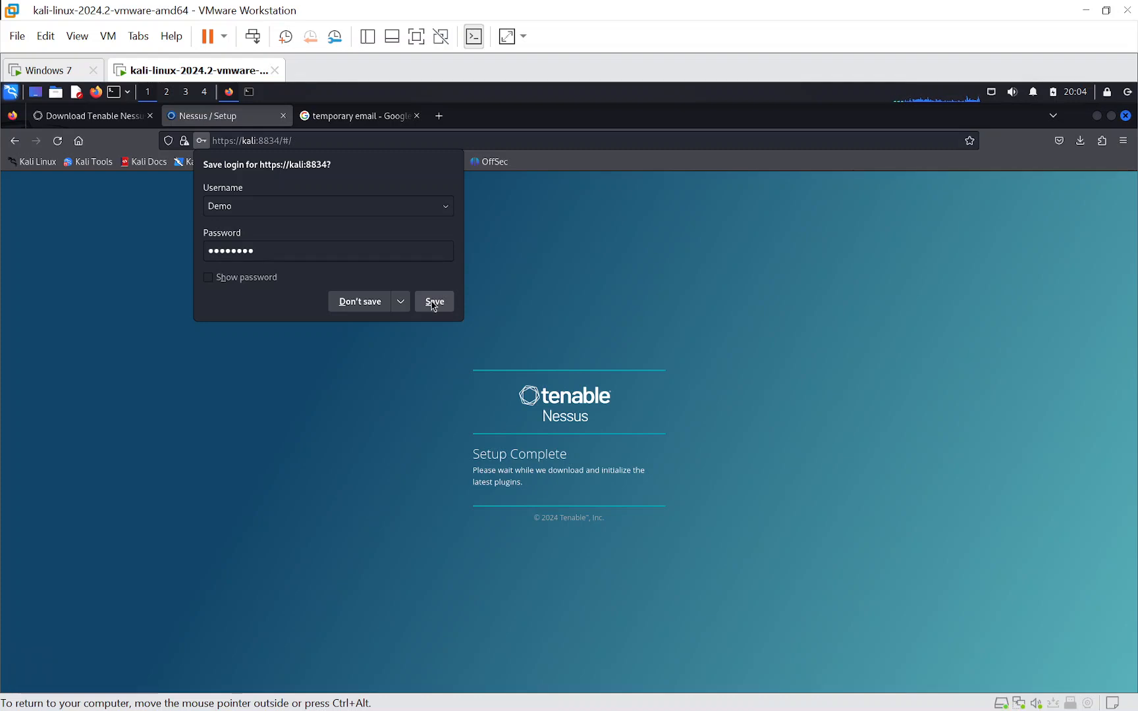
click(353, 303)
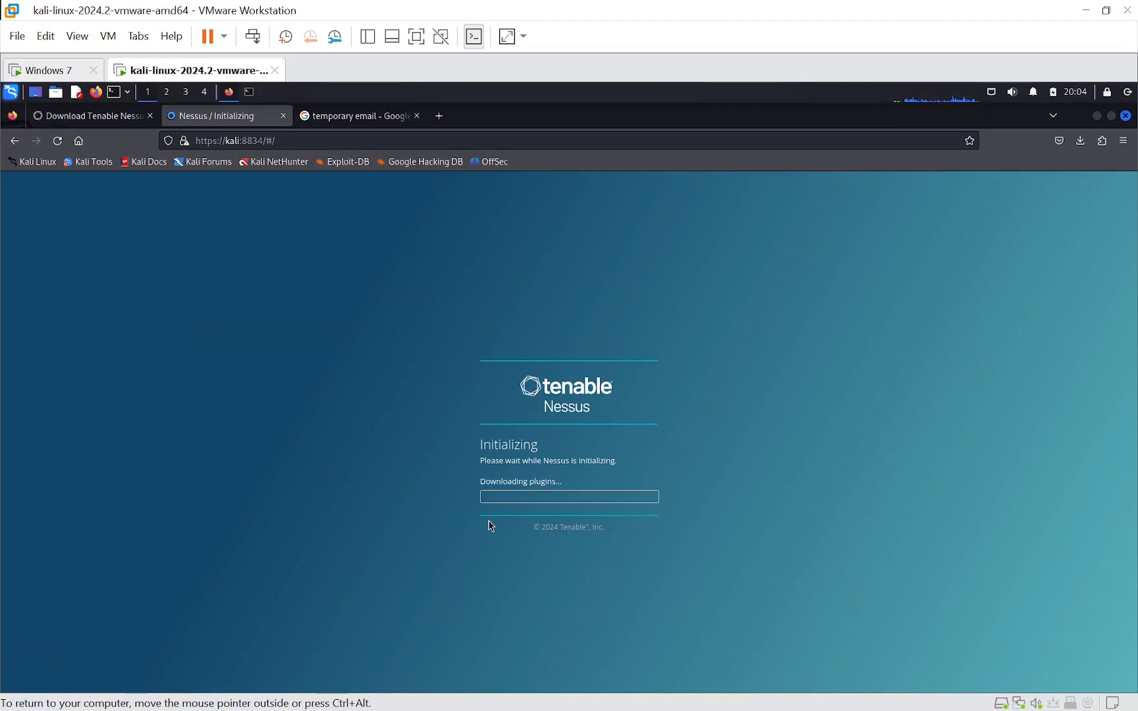
key(super+Tab)
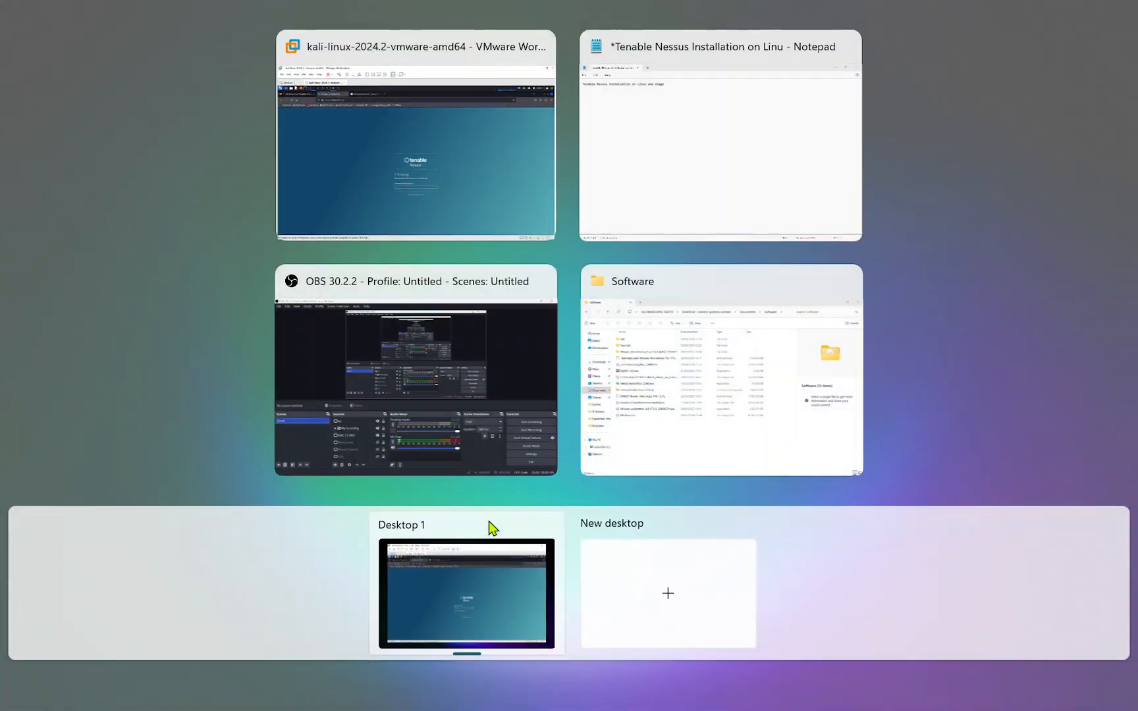
click(661, 163)
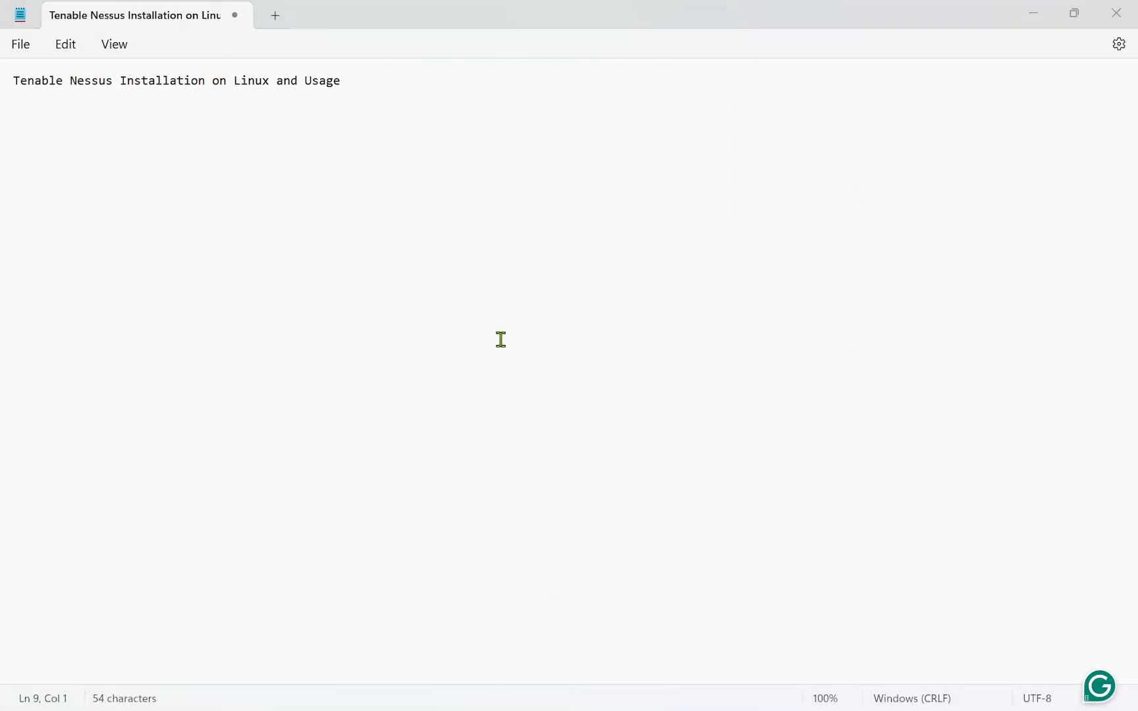
key(super+Tab)
click(643, 180)
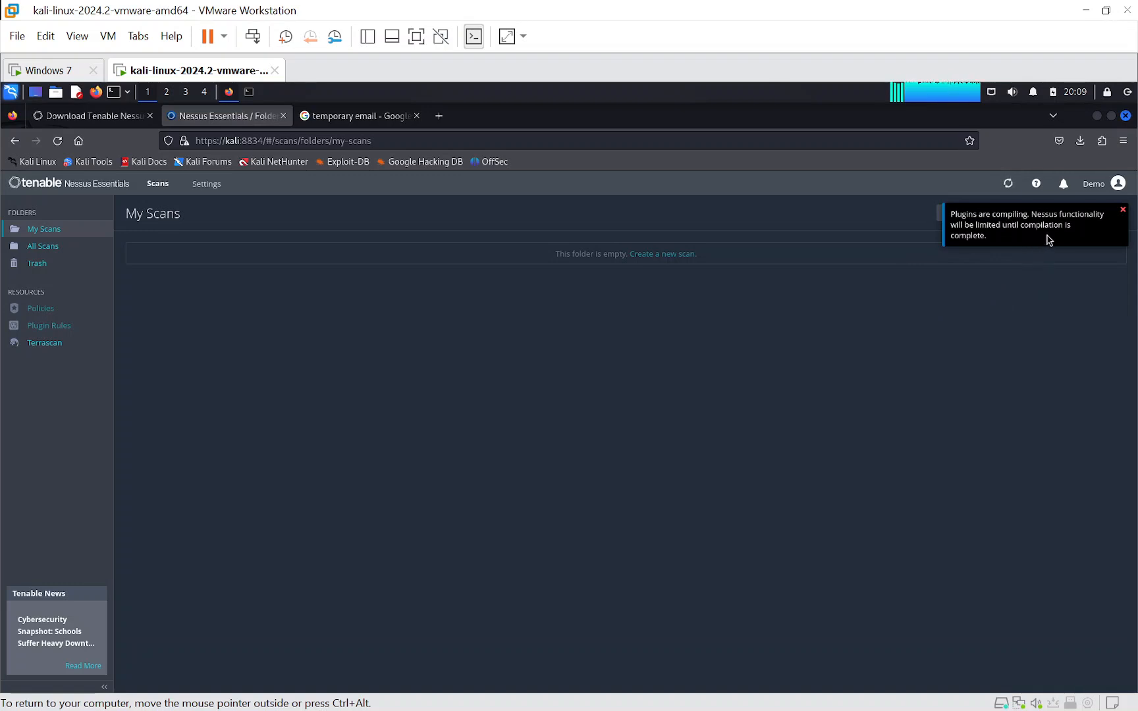
- Dismiss the plugin compilation notification and check the compilation progress indicator
click(1124, 210)
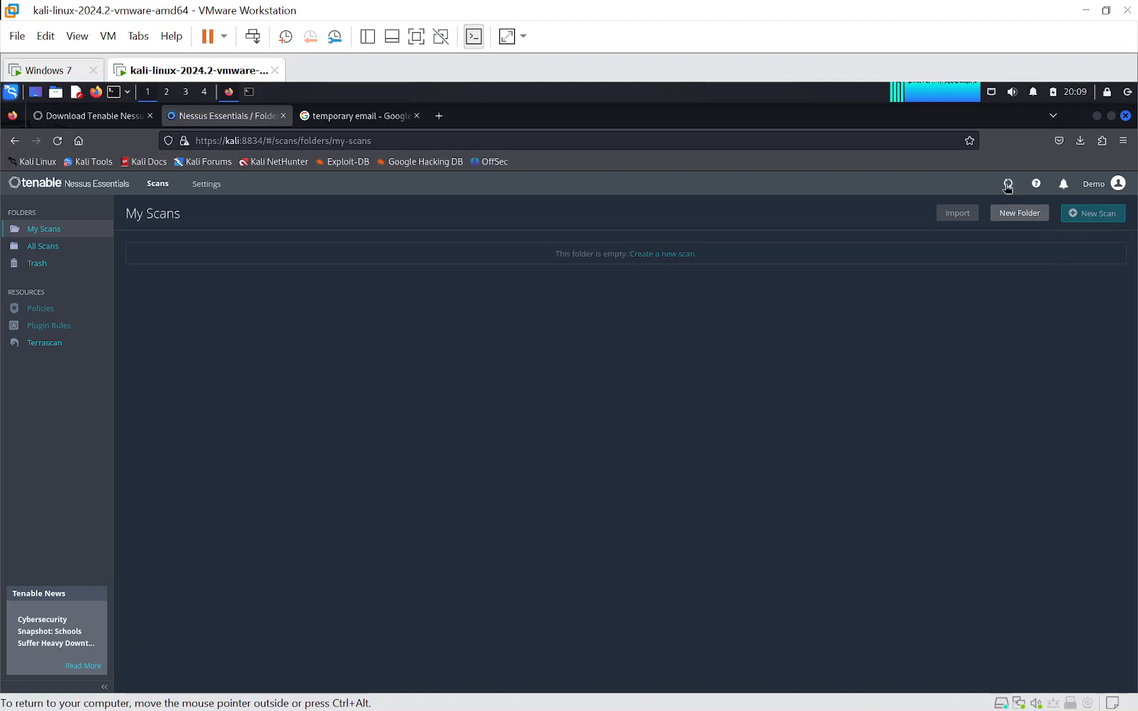
mouse_move(1005, 186)
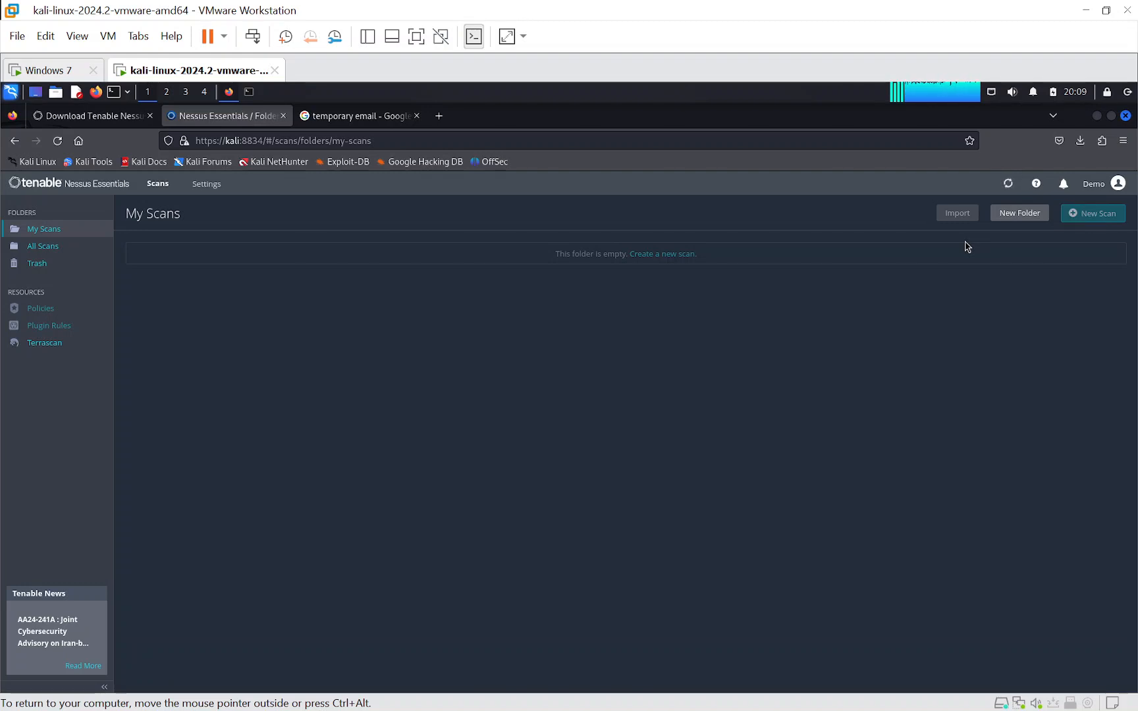
key(super+Tab)
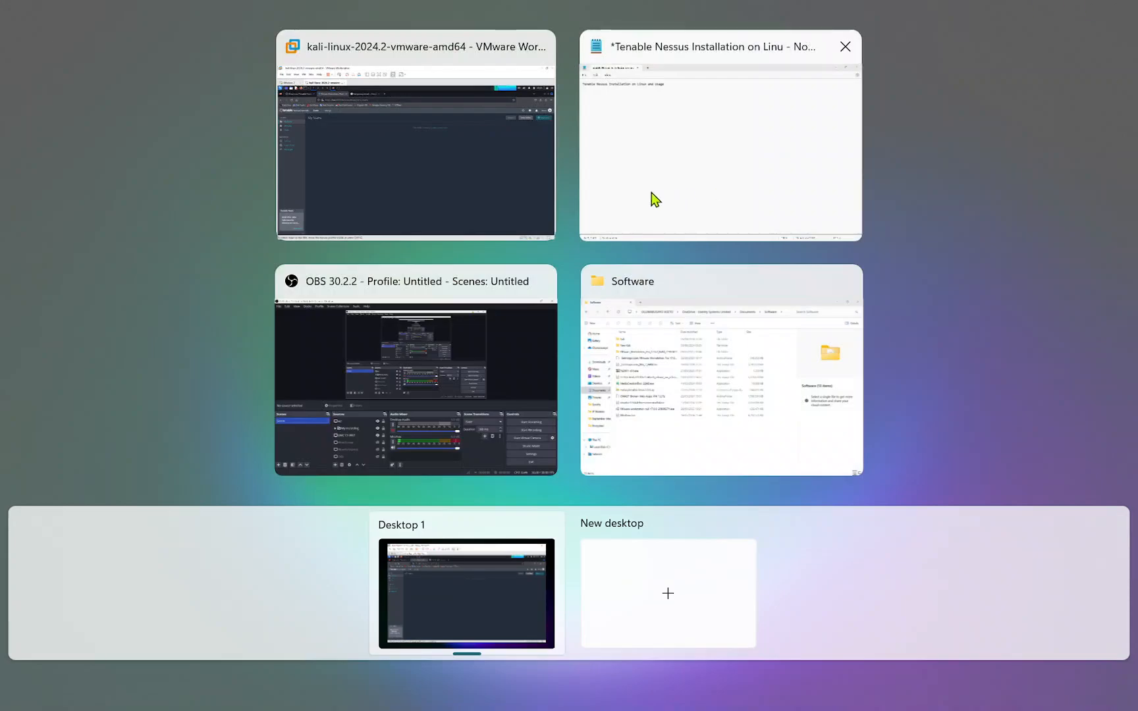
click(652, 189)
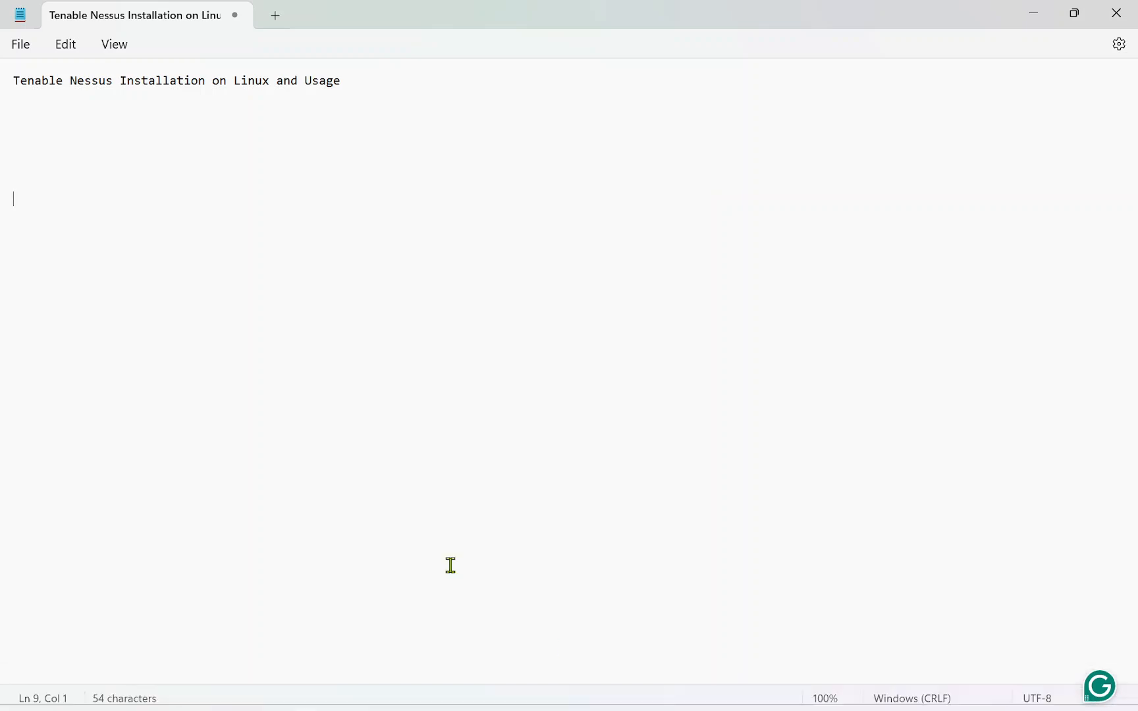
key(super+Tab)
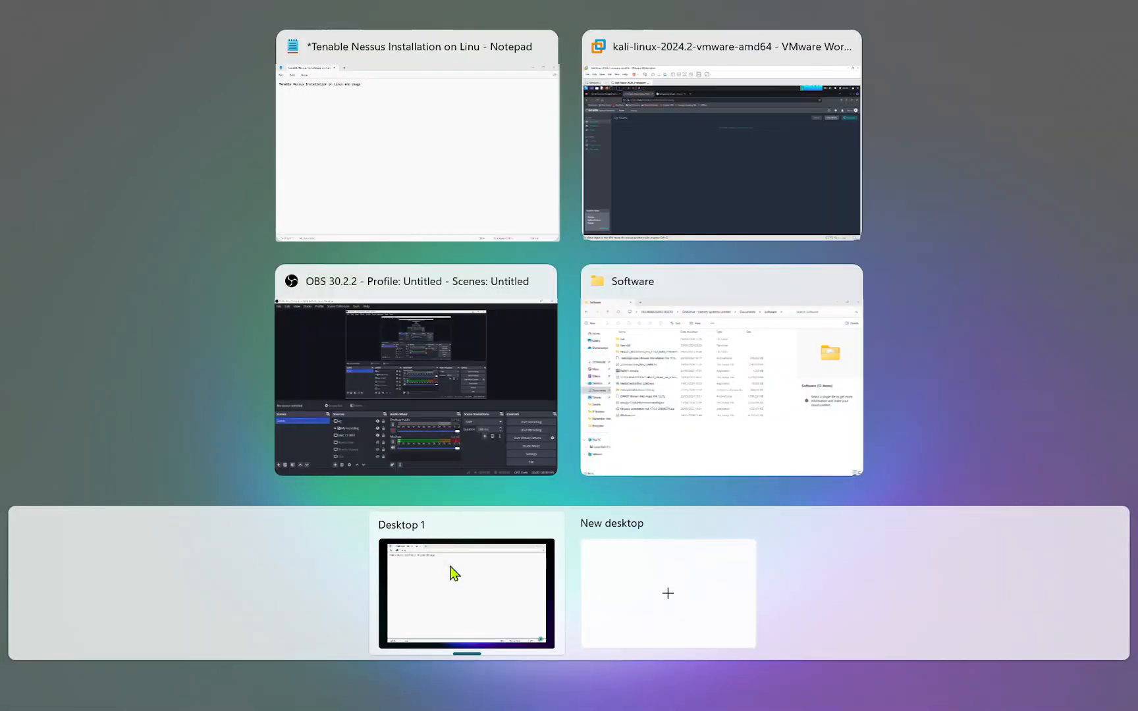
click(681, 179)
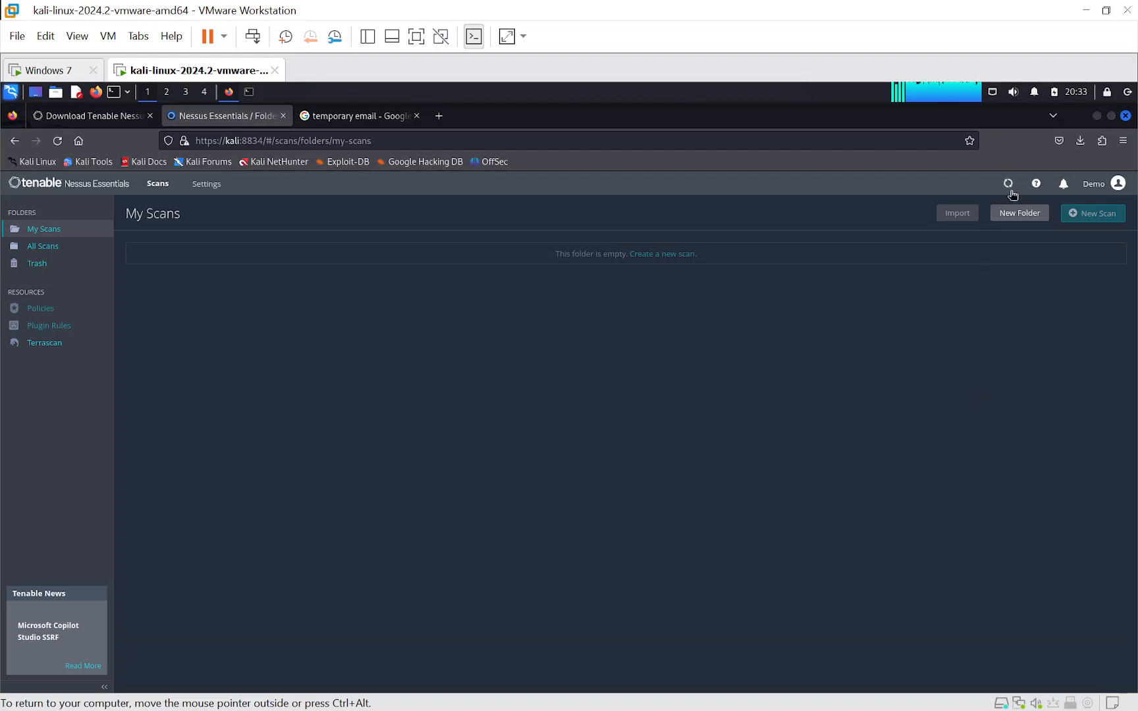
mouse_move(1011, 187)
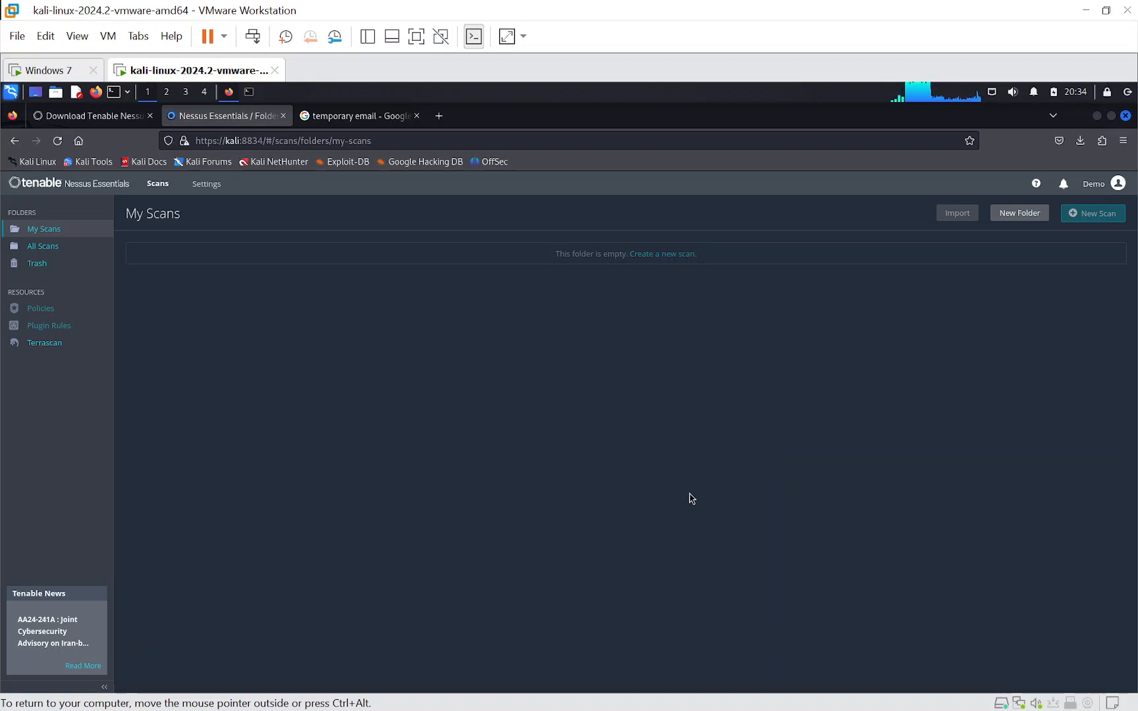
key(super+Tab)
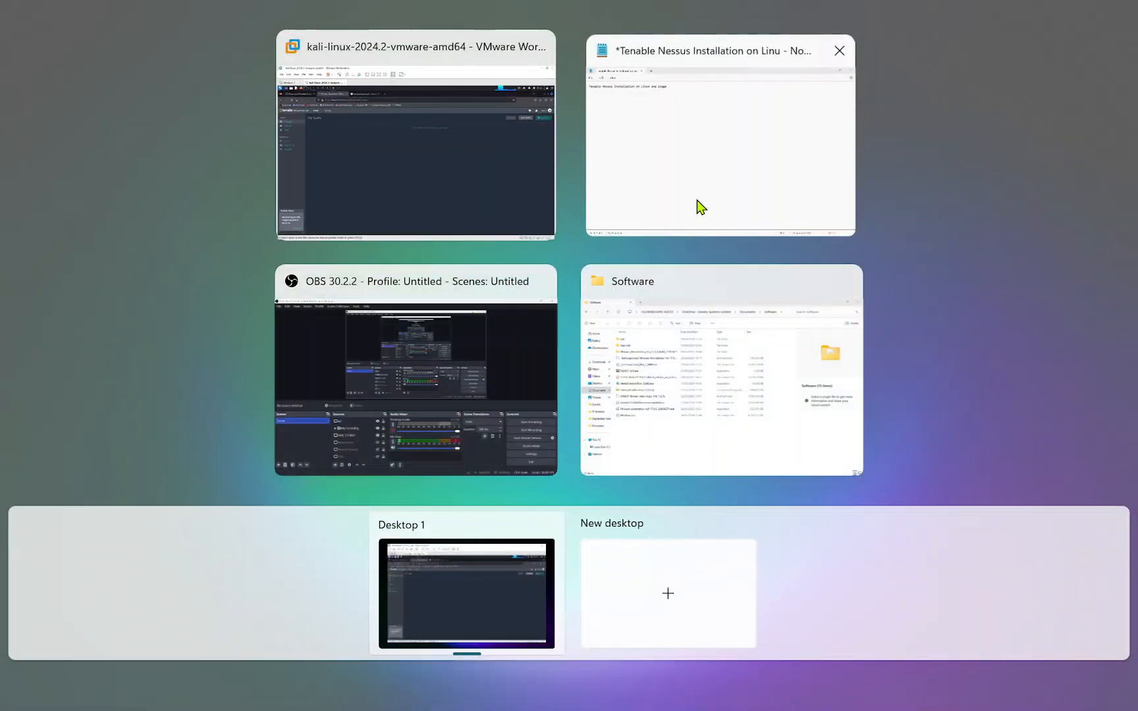
click(700, 207)
key(super+Tab)
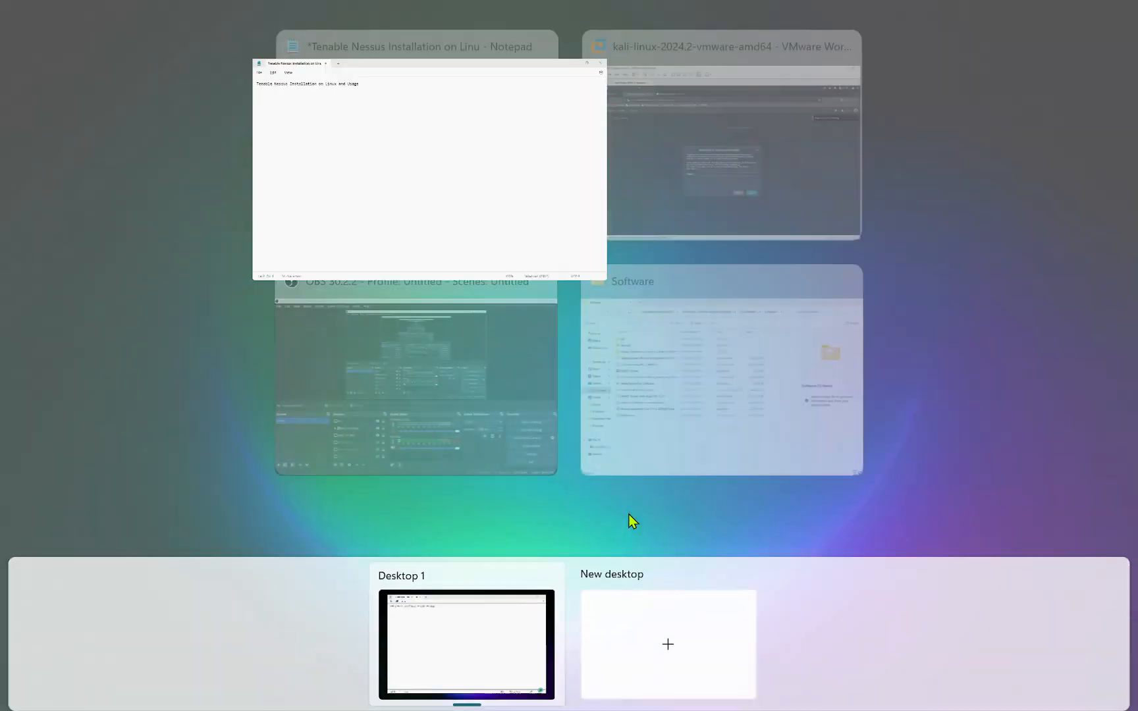
click(681, 180)
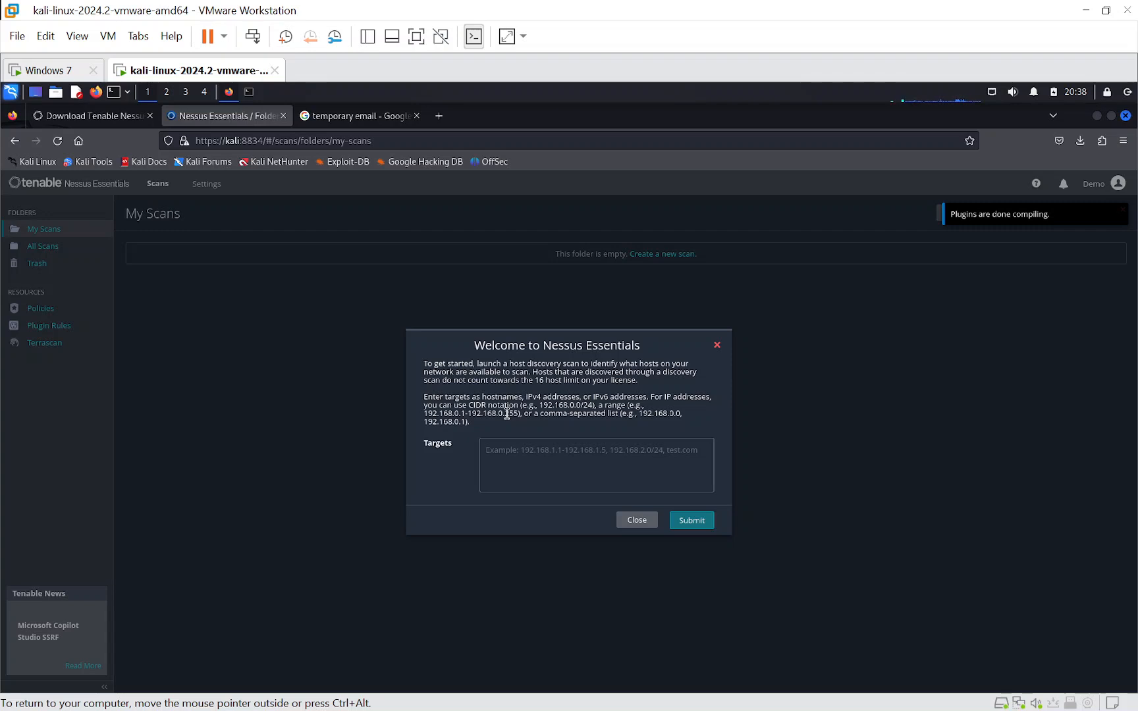
- Try to submit the Nessus Essentials welcome dialog without targets, and close it and the plugin compilation notification
click(691, 520)
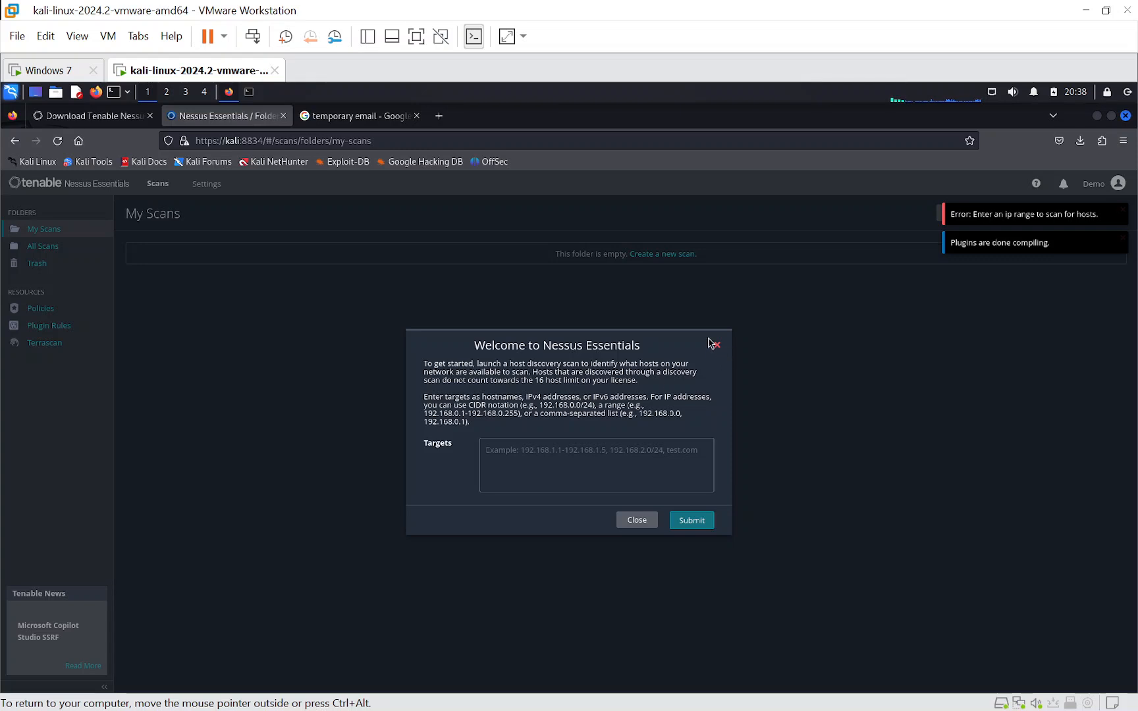
click(628, 525)
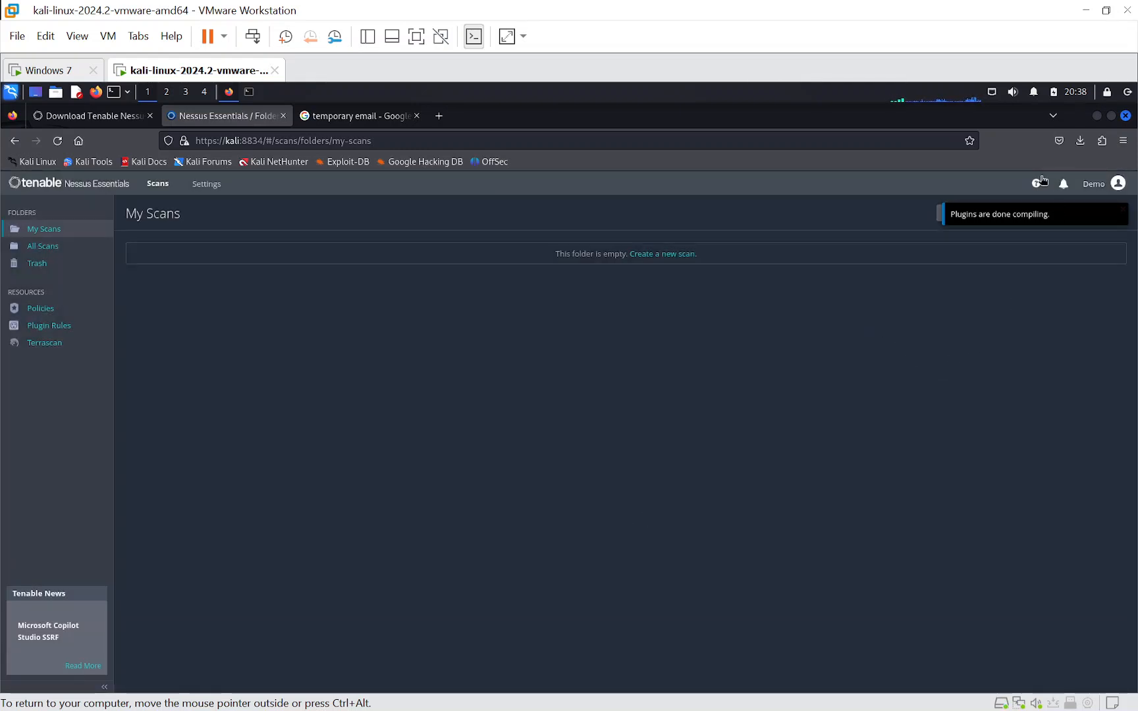
click(1121, 209)
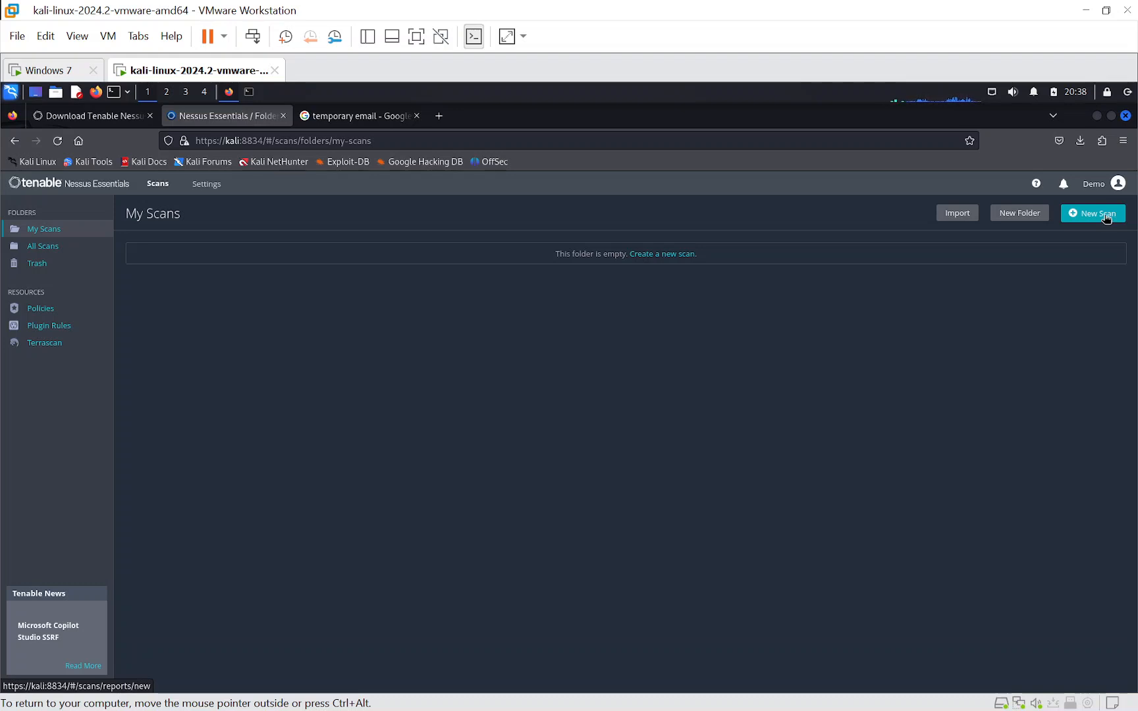
- Start a new scan from the Host Discovery template
click(1105, 216)
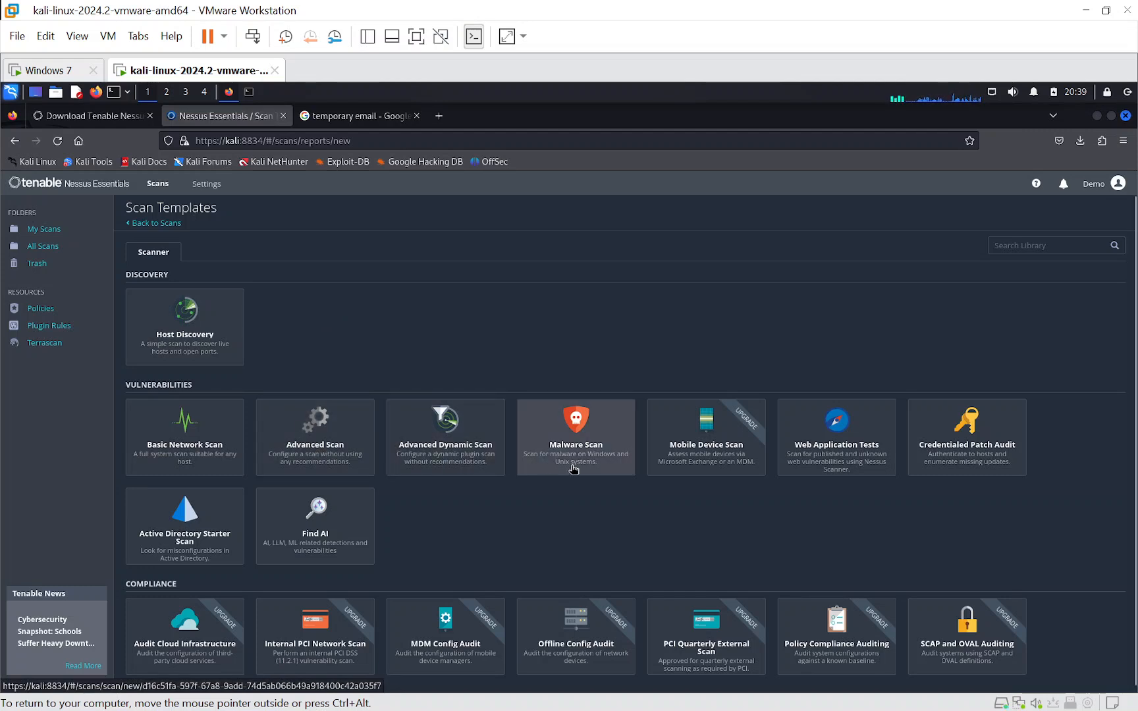
scroll(588, 484, down, 1)
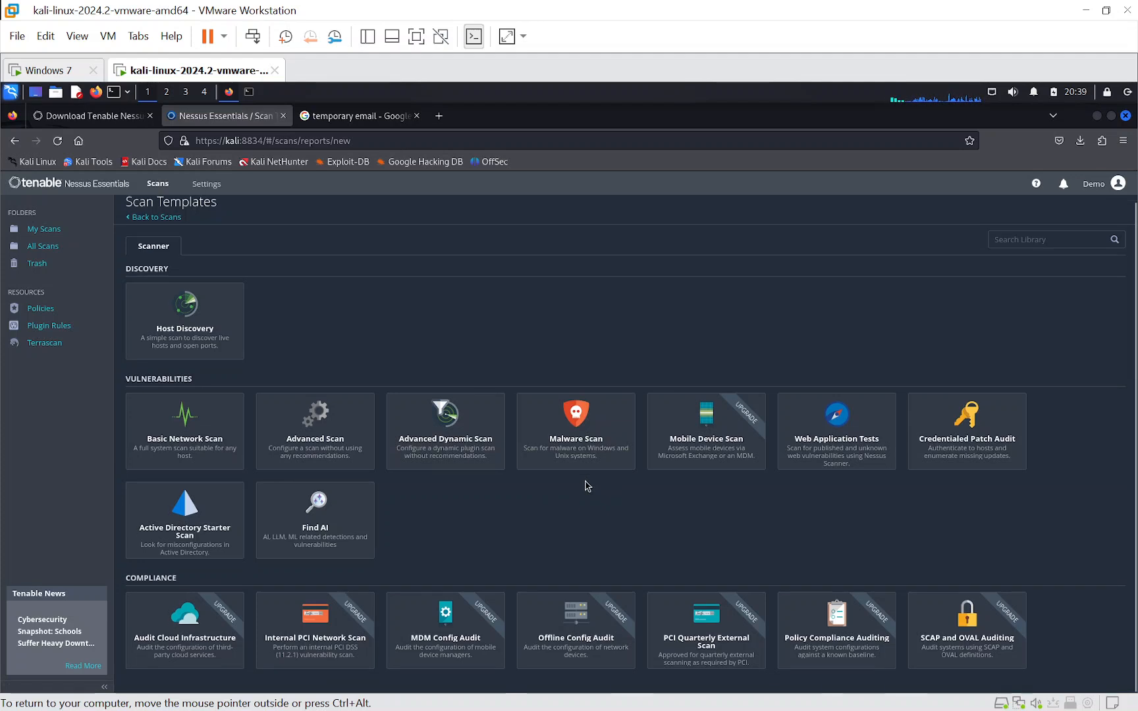
click(181, 345)
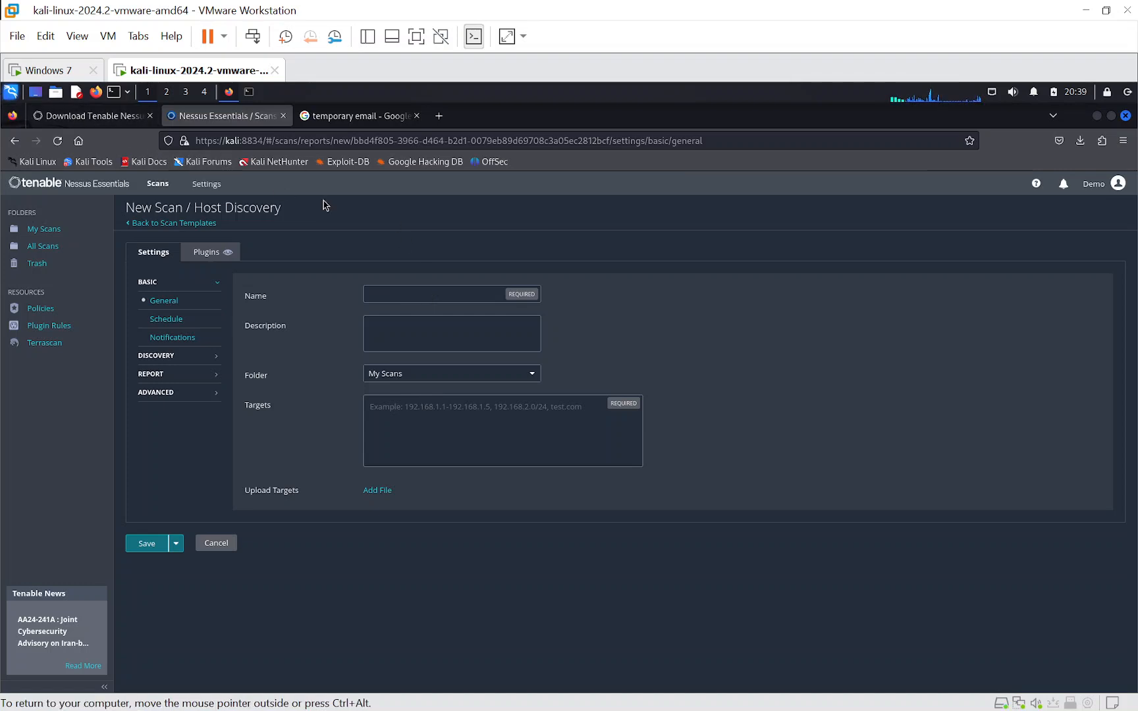
- Switch to the Windows 7 virtual machine, open a Command Prompt and run ipconfig to look up its IPv4 address
click(43, 71)
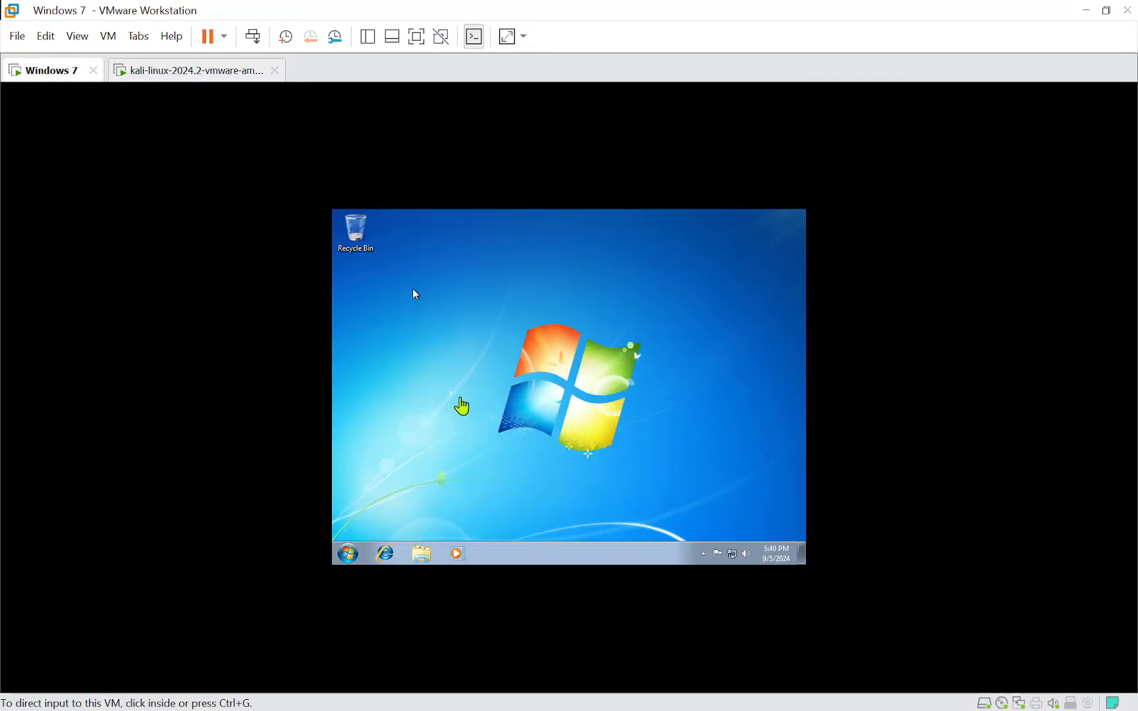
click(347, 553)
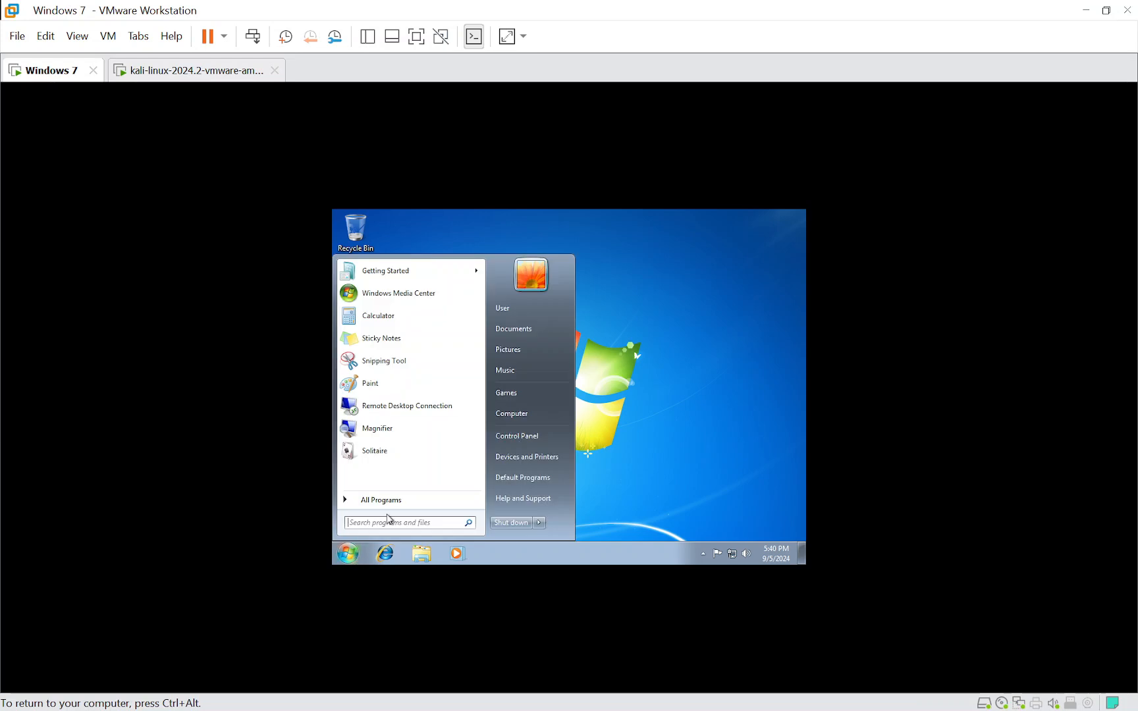
click(386, 521)
text(cmd)
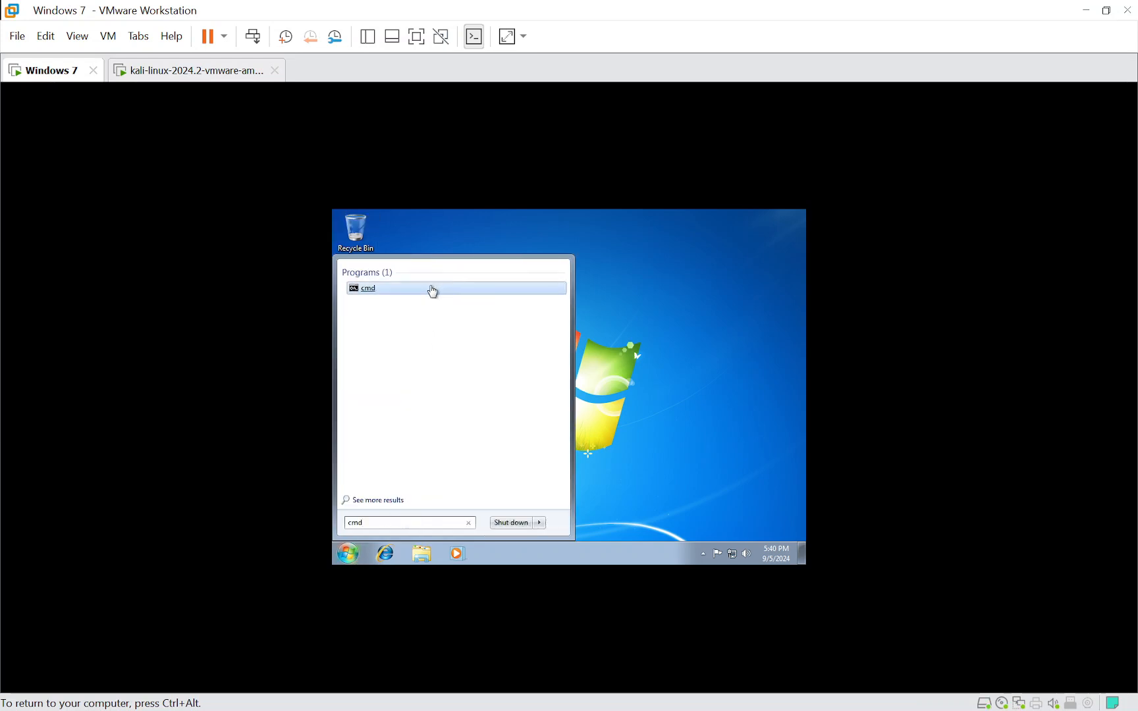
click(432, 290)
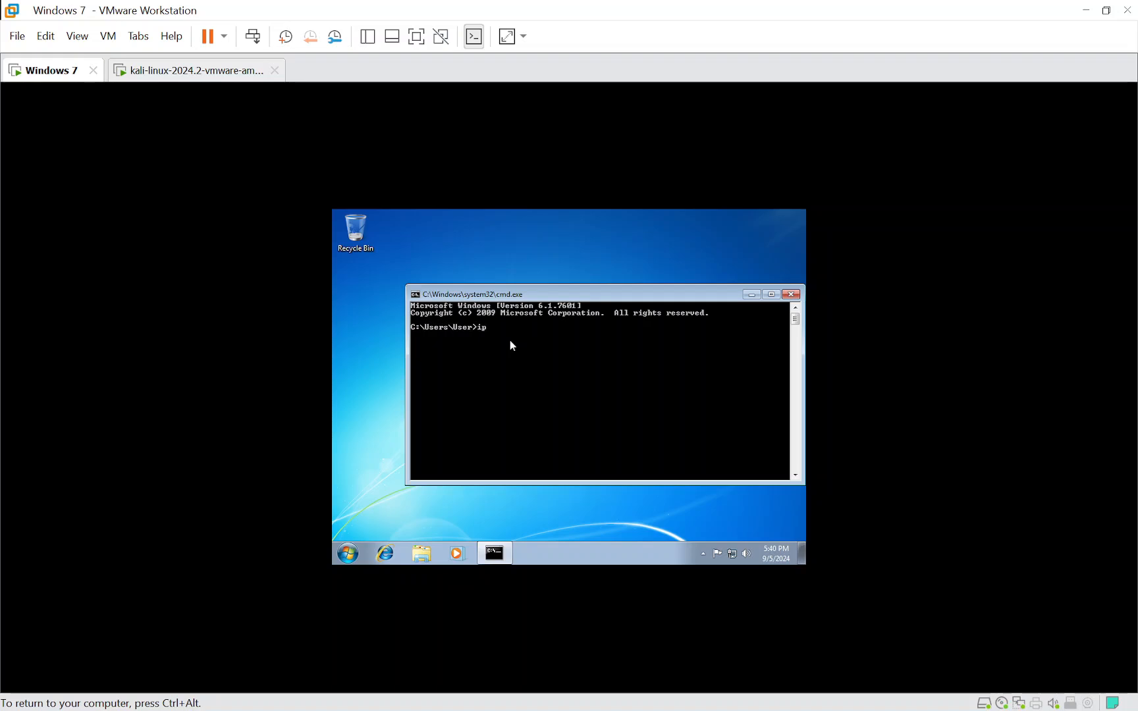
key(Return)
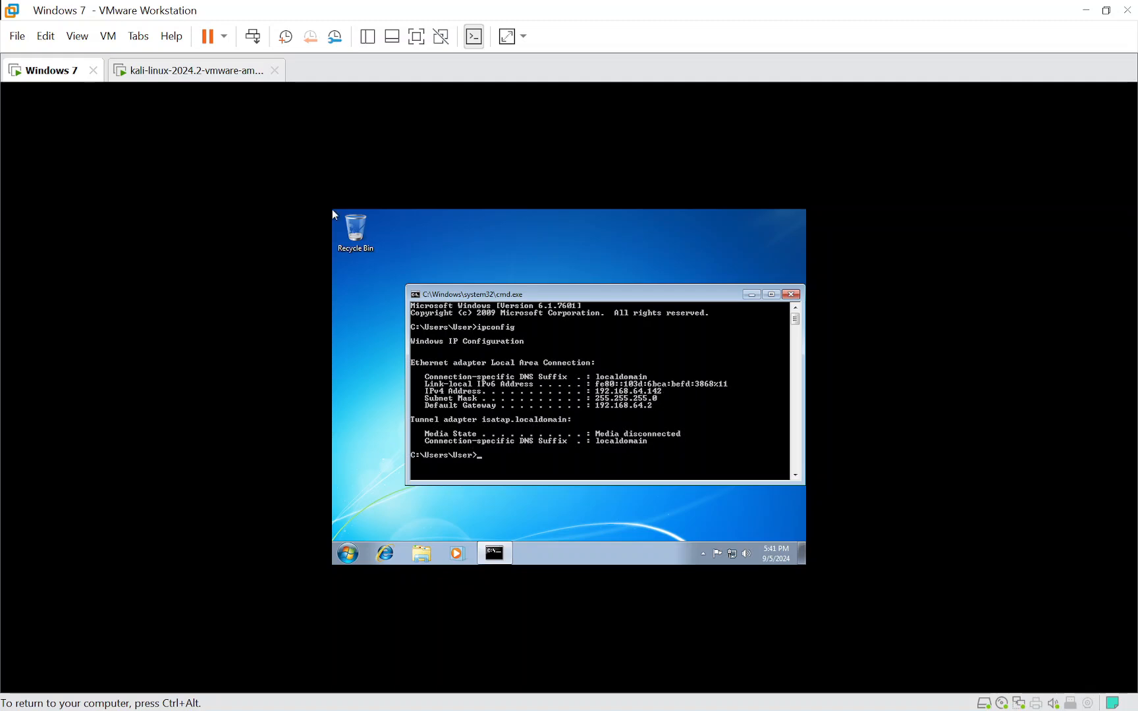
- Return to the Kali Linux virtual machine and name the new scan "Host discovery scan"
key(ctrl+alt)
click(185, 70)
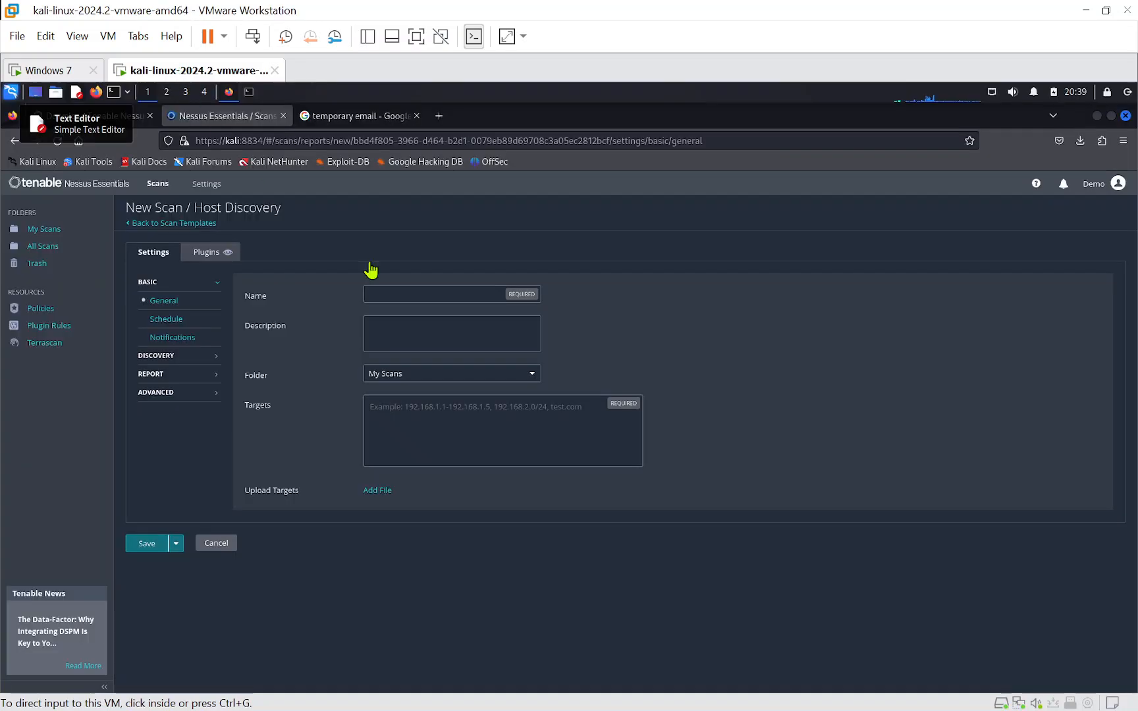
click(390, 294)
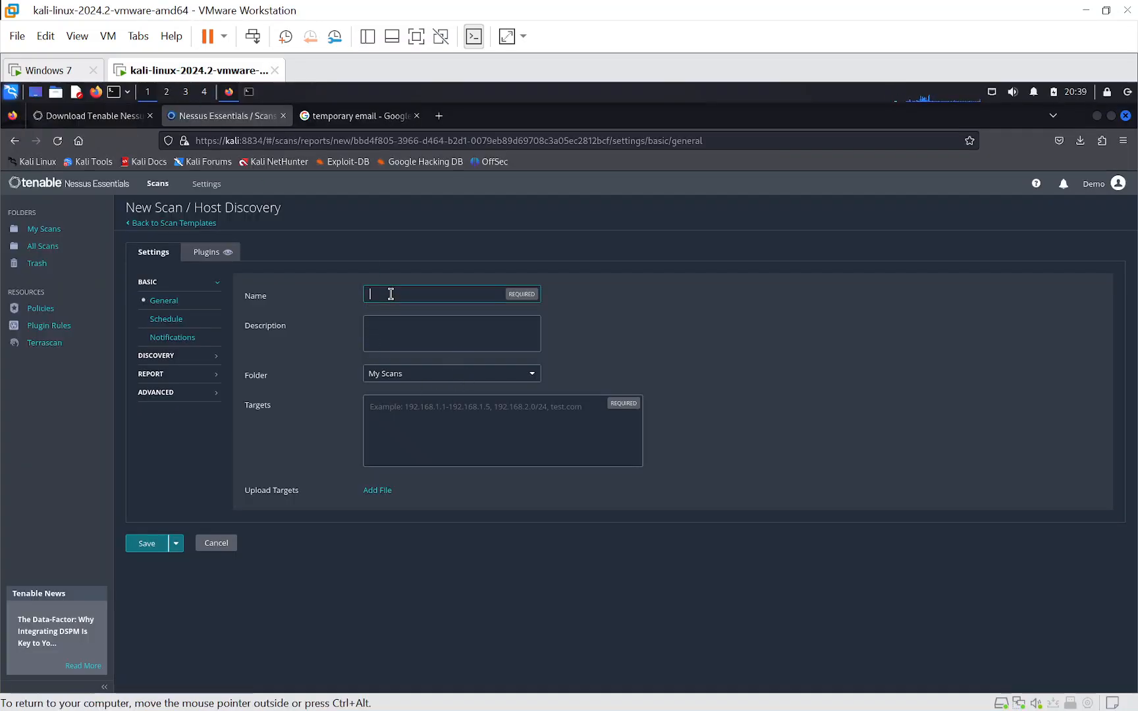
text(Host Discovery scan)
- Set the scan target to 192.168.64.142, rechecking the address in the Windows 7 virtual machine
click(433, 418)
text(192.168)
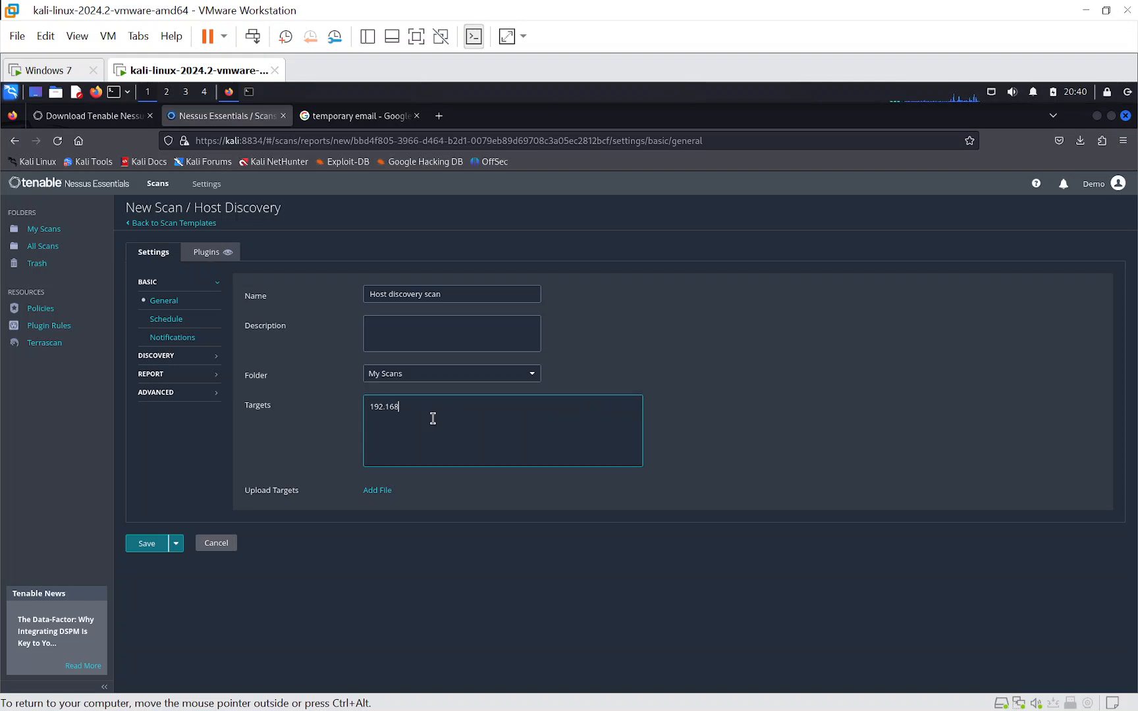
text(.64.)
click(41, 71)
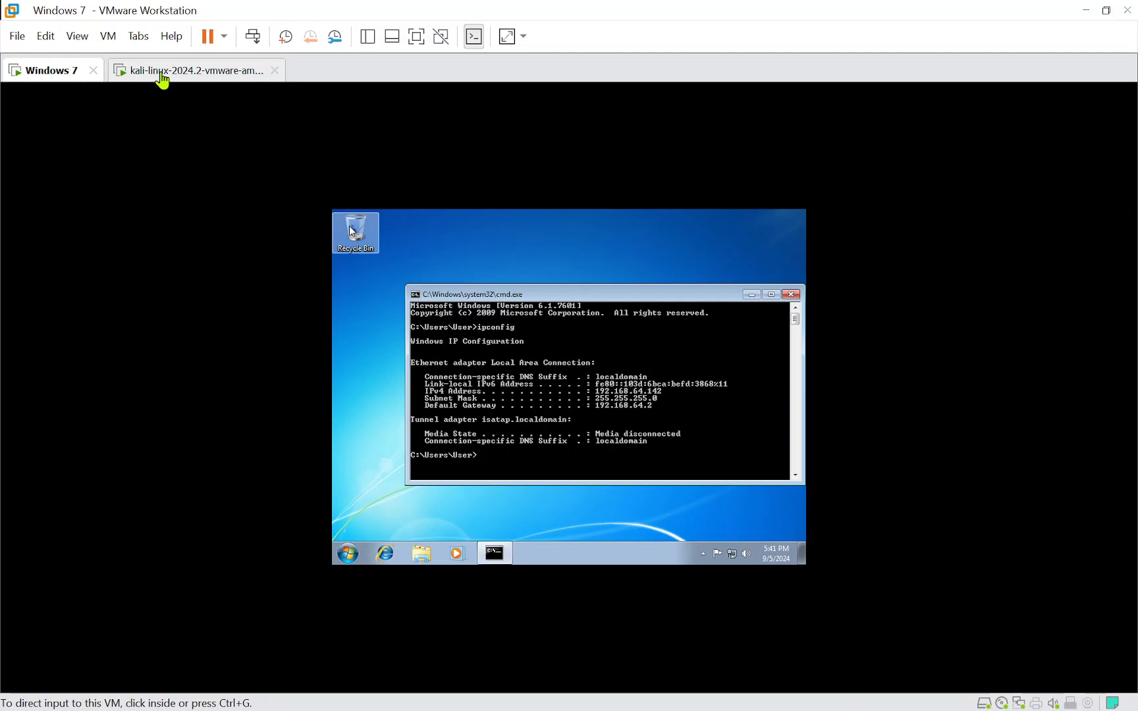
click(158, 70)
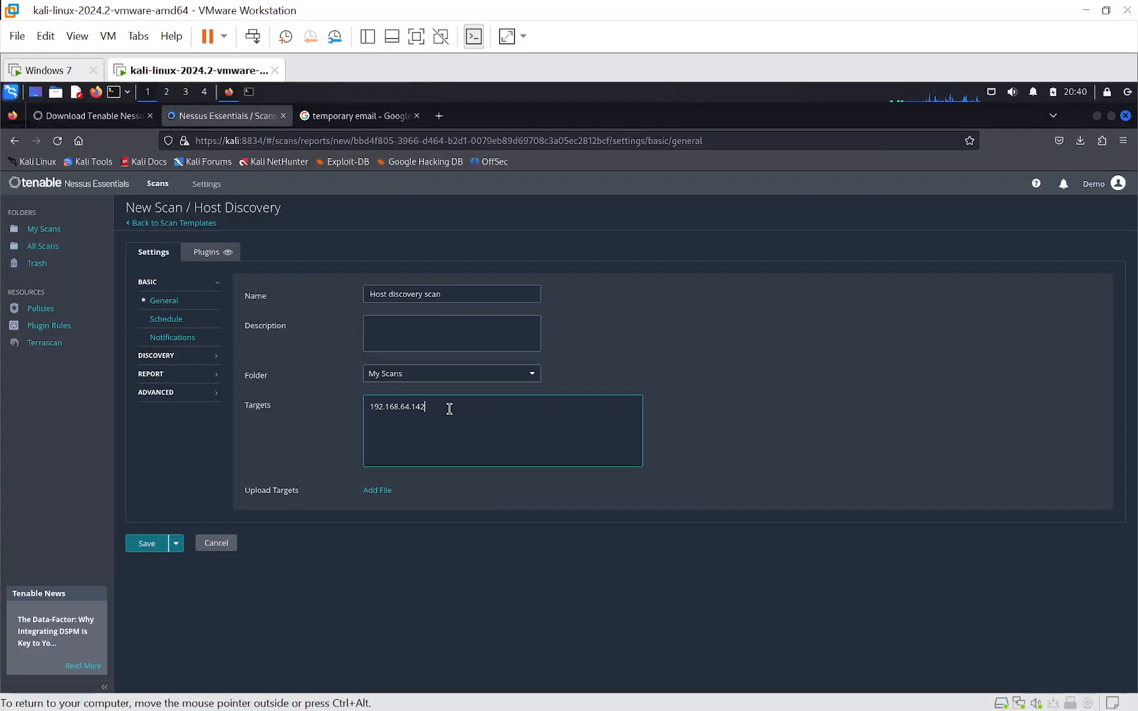
- Review the schedule and notification settings, and set the discovery scan type to Port scan (all ports)
click(161, 322)
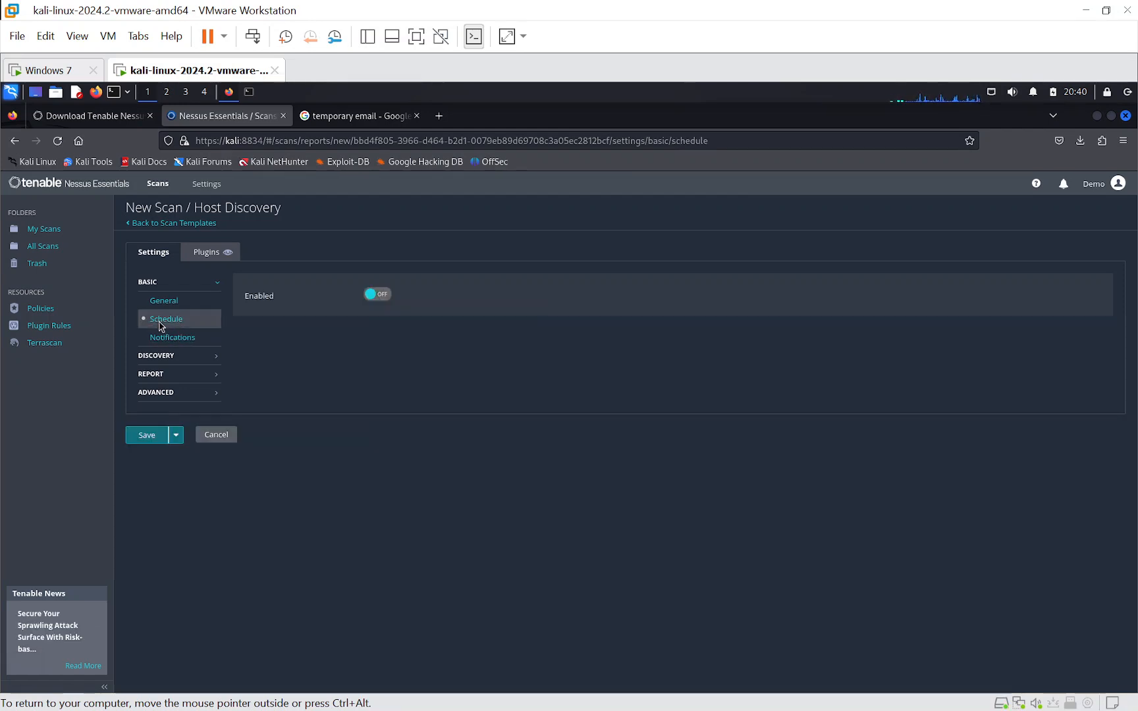
click(170, 338)
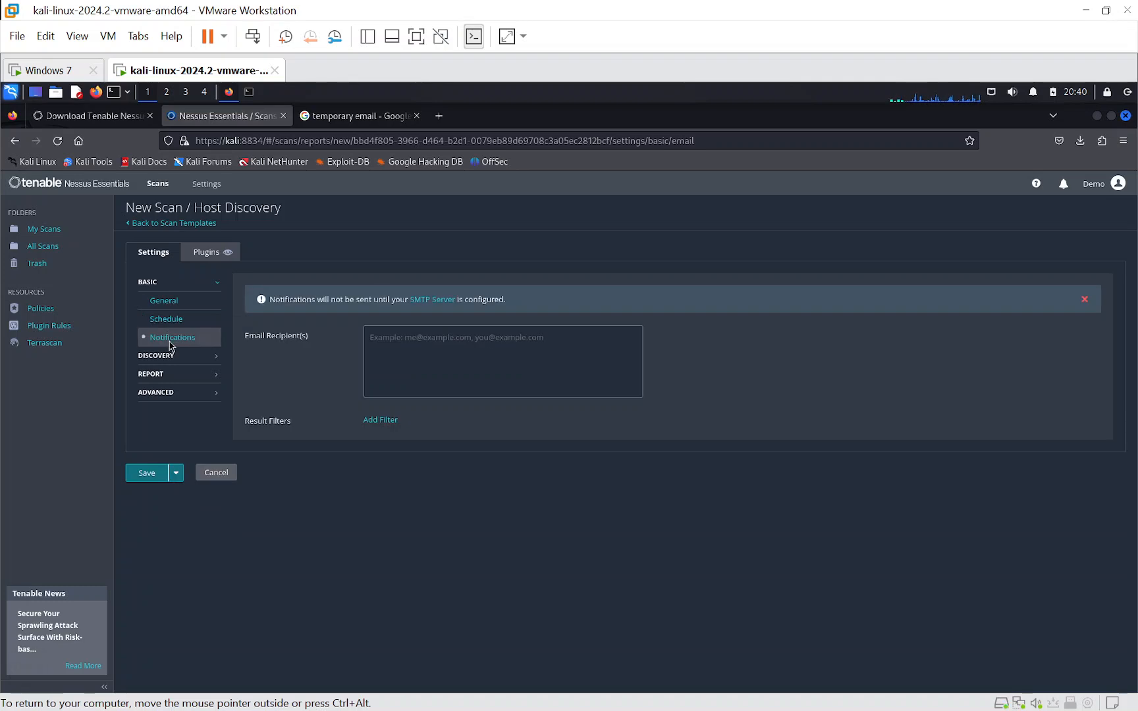
click(163, 357)
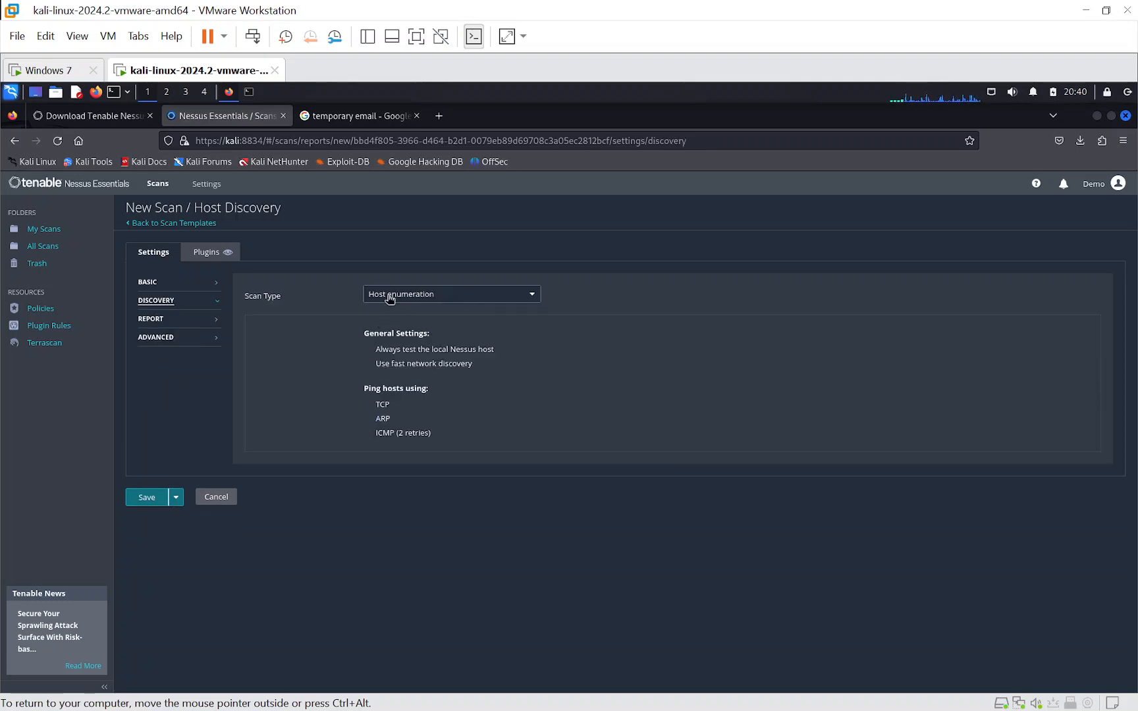
click(524, 295)
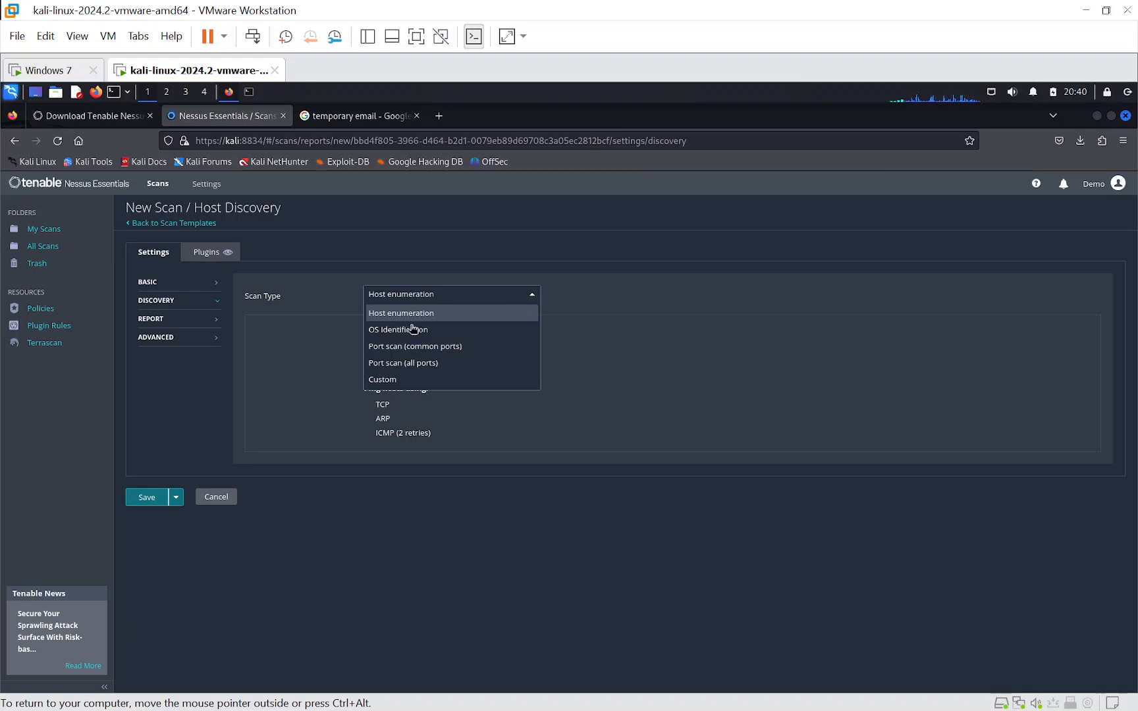
click(414, 370)
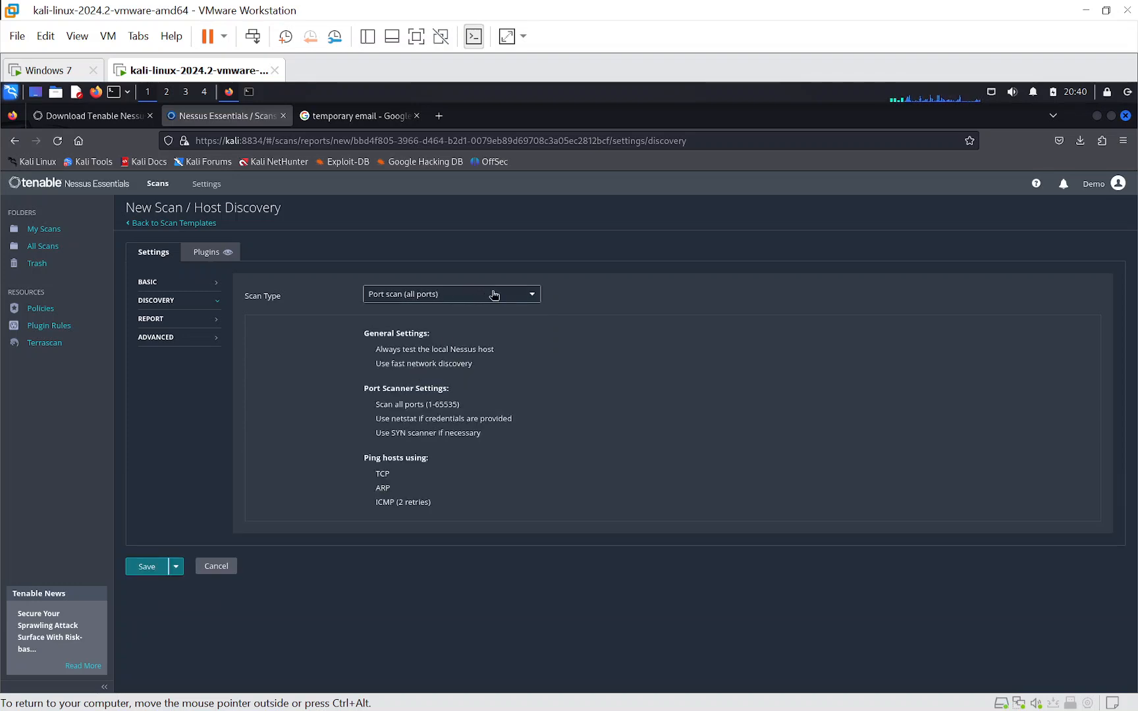
- Review the report and advanced settings of the host discovery scan, and launch it
click(152, 322)
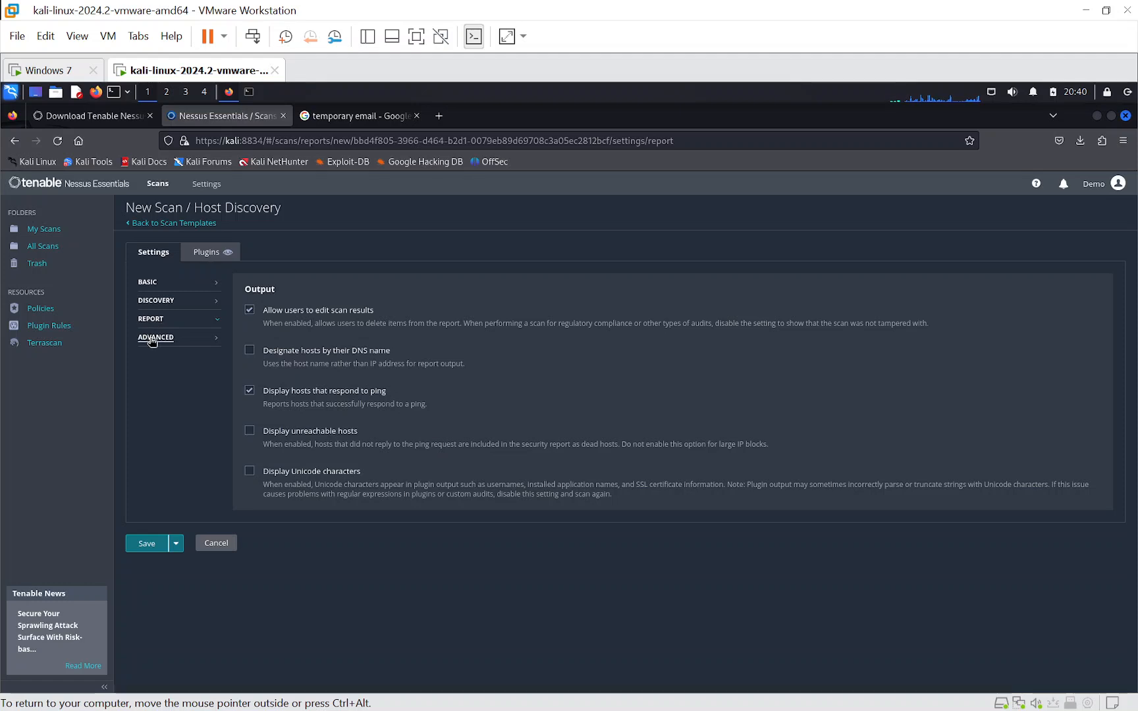
click(153, 337)
scroll(351, 398, down, 5)
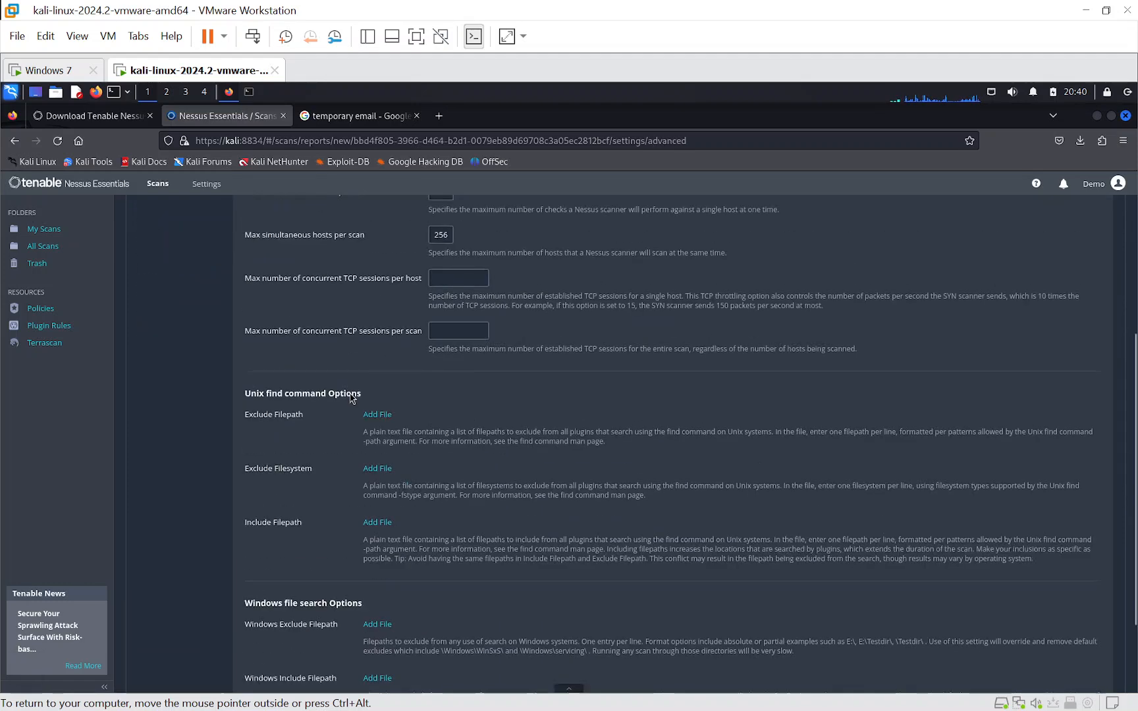
scroll(351, 397, up, 5)
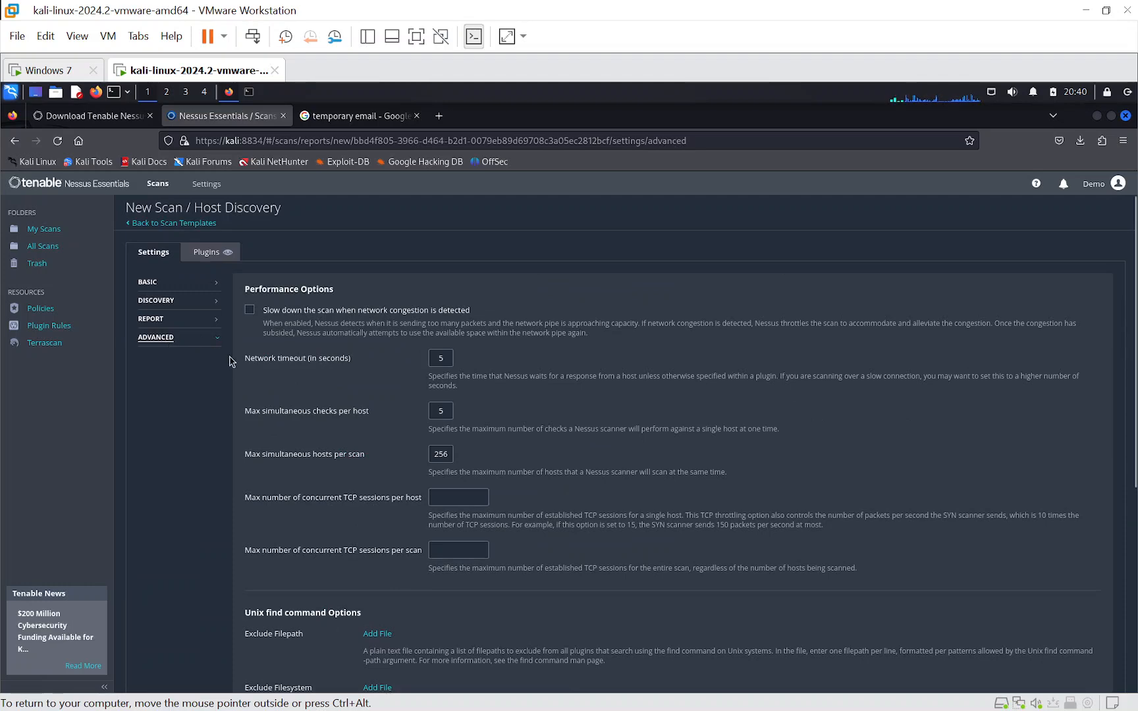
scroll(171, 360, down, 3)
scroll(171, 360, up, 3)
click(150, 319)
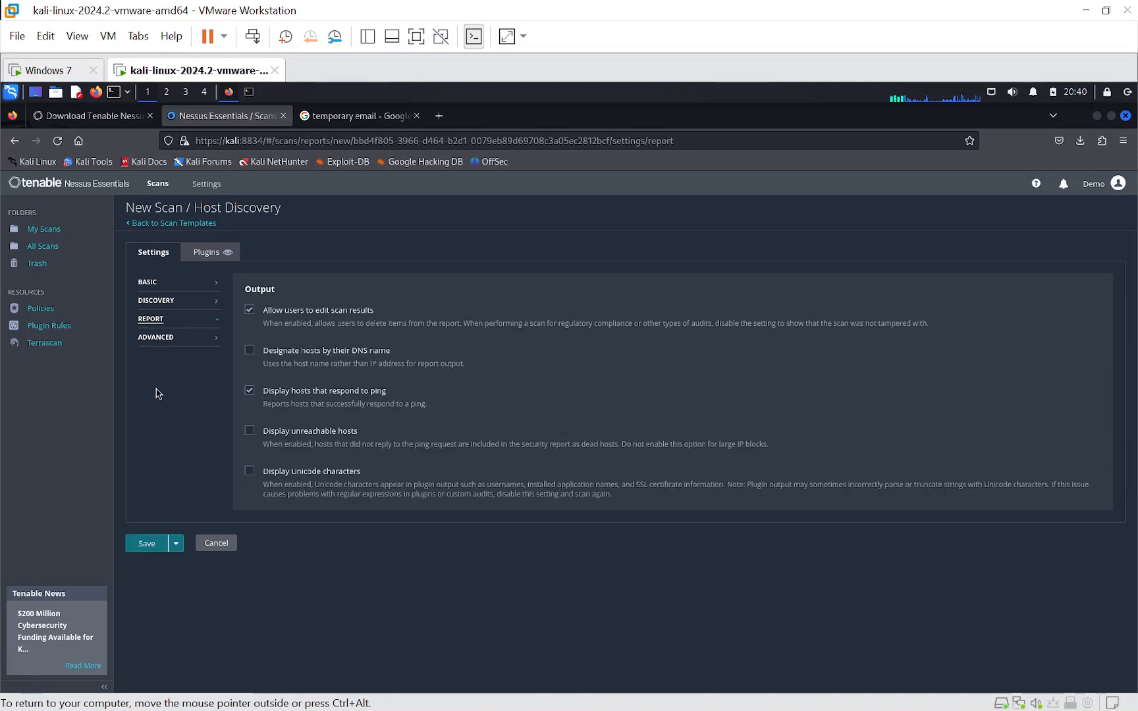
click(175, 543)
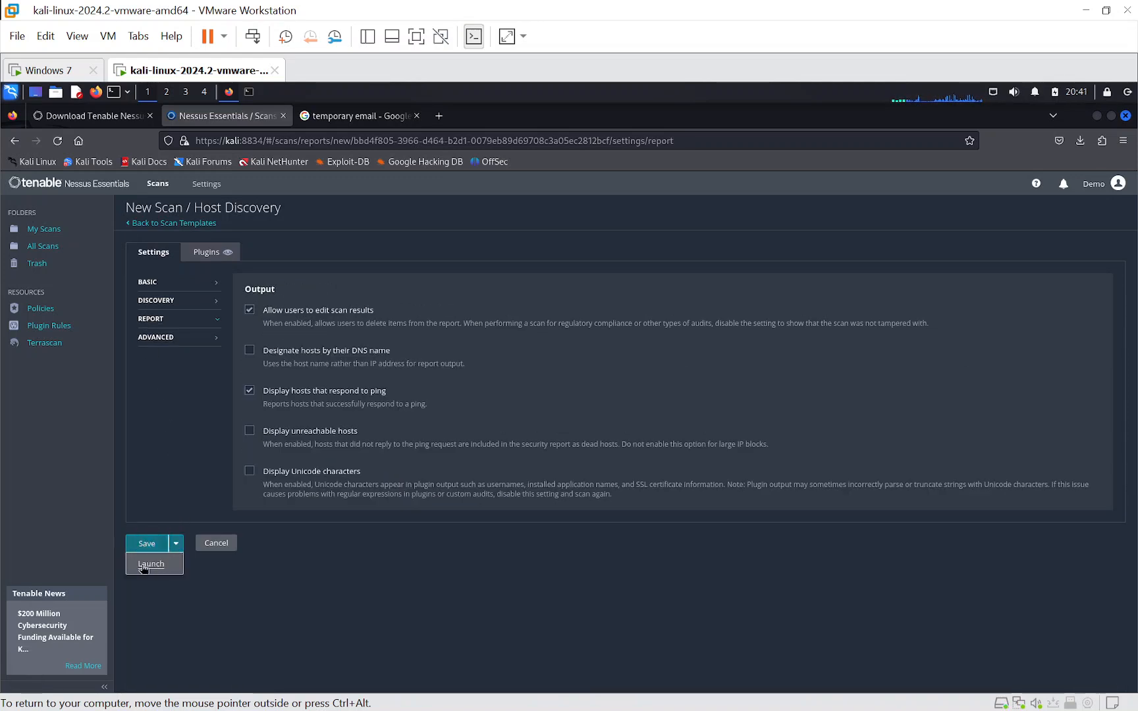
click(146, 565)
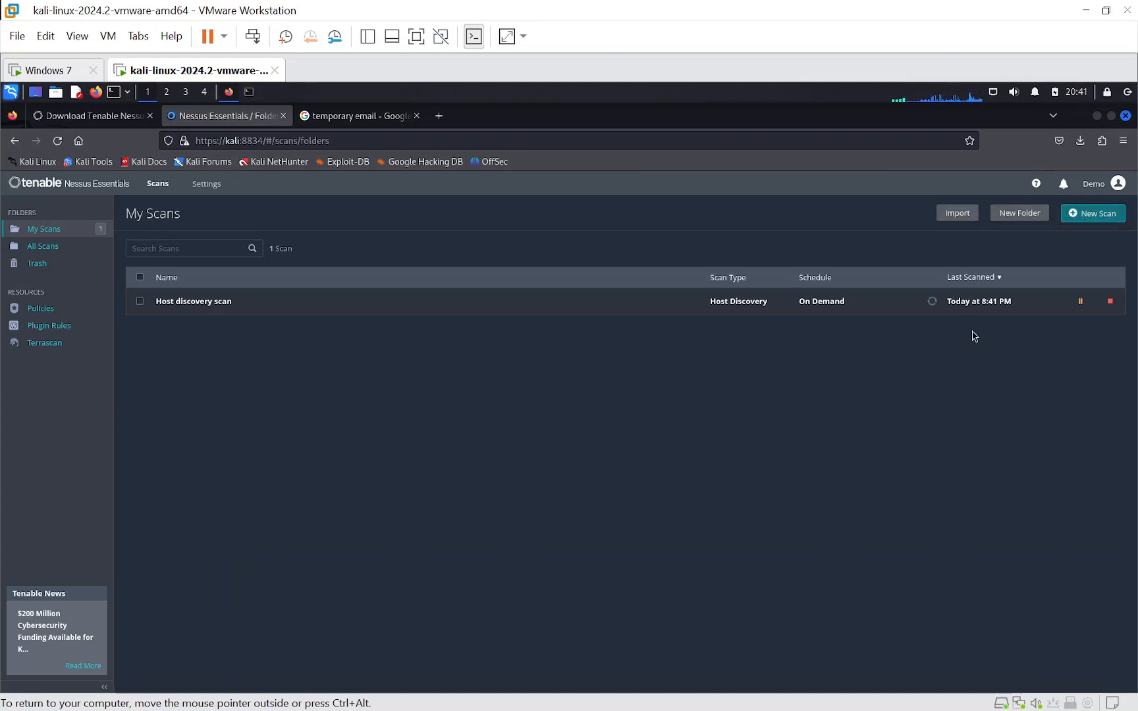
- Start another new scan from the Advanced Scan template and name it "Advance scan"
click(1081, 216)
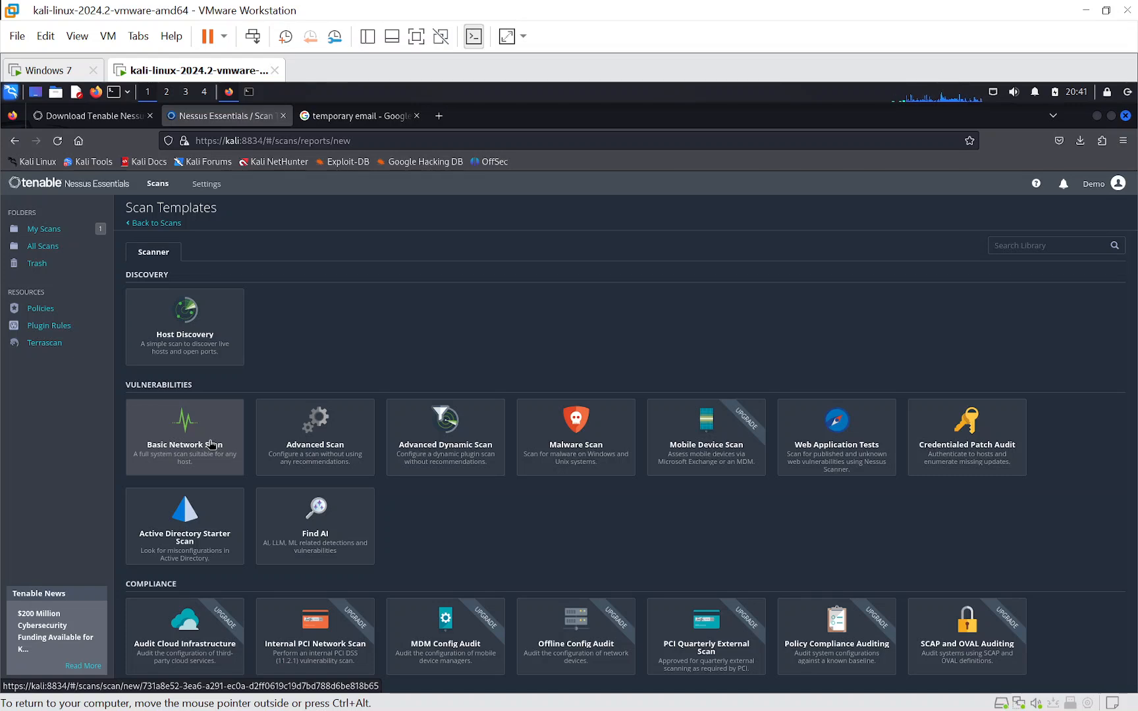
click(327, 450)
click(385, 295)
text(Admin)
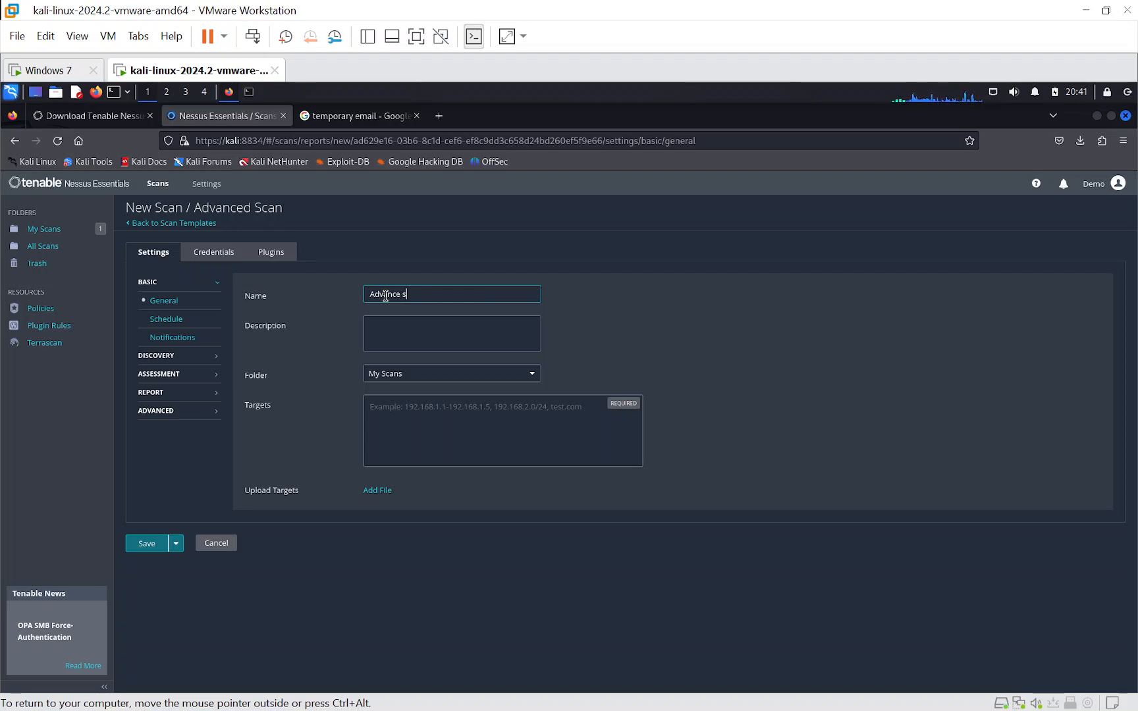
- Set the advanced scan's target to 192.168.64.142, checking the address against the Windows 7 virtual machine
click(436, 411)
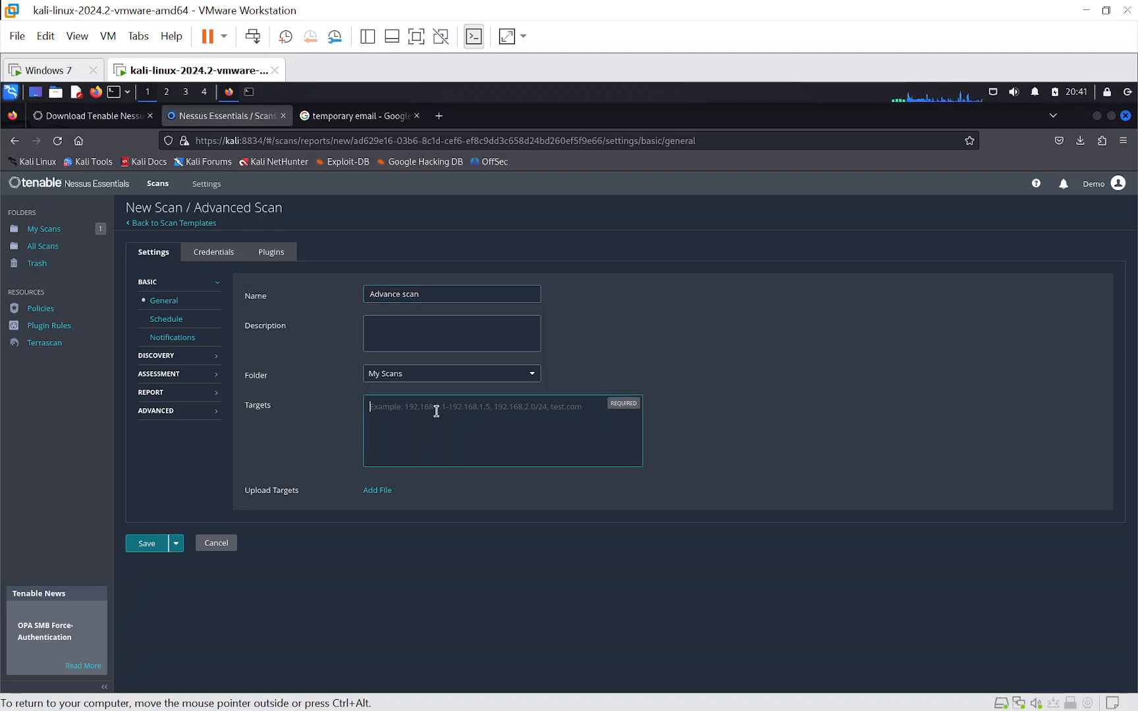
text(192.168.64.148)
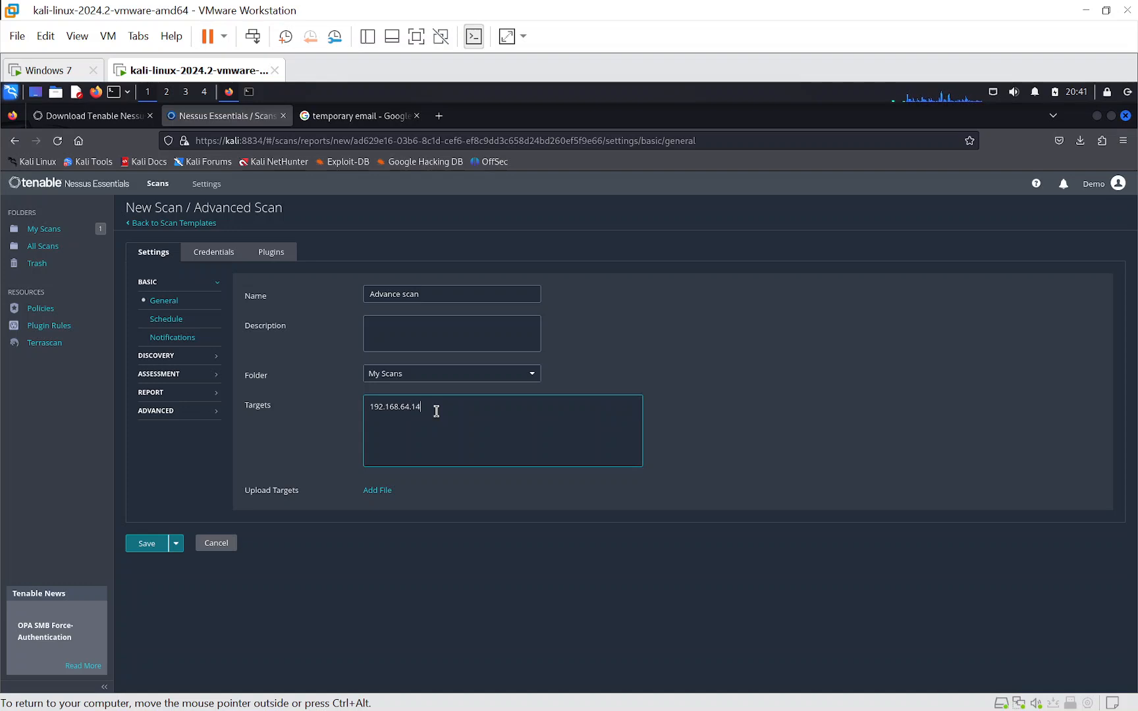
click(64, 74)
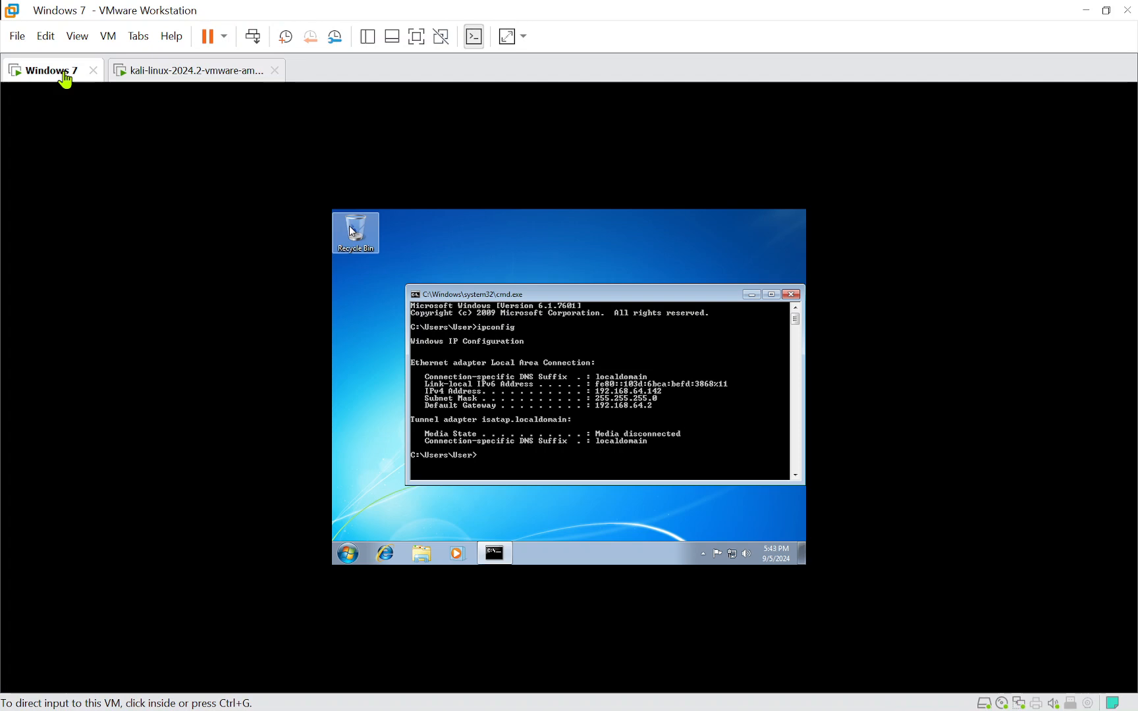
click(151, 72)
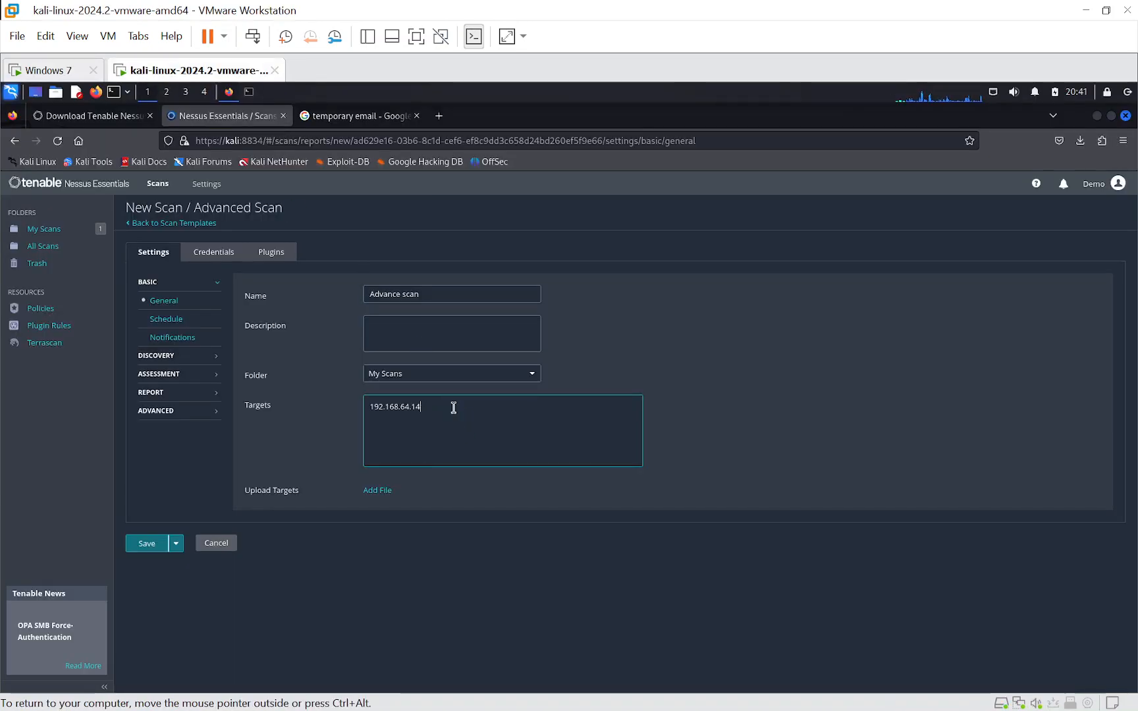
click(56, 72)
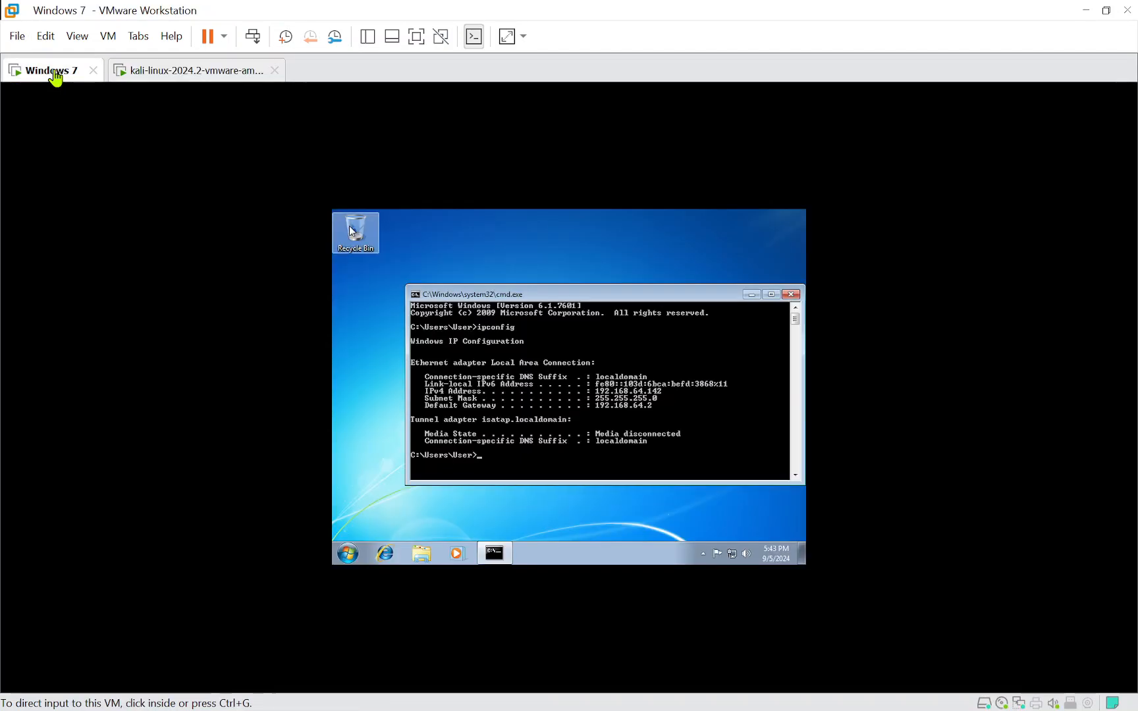
click(172, 74)
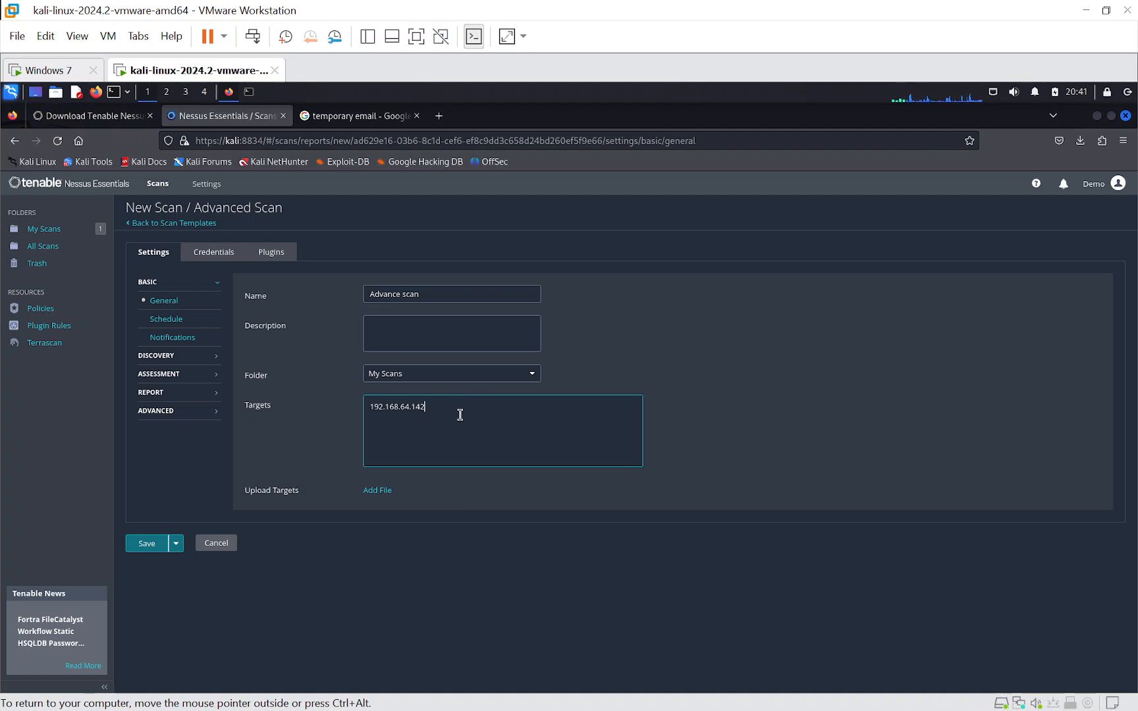
- Review the schedule, notification and host discovery settings, and set the port scan range to 1-65535
click(166, 322)
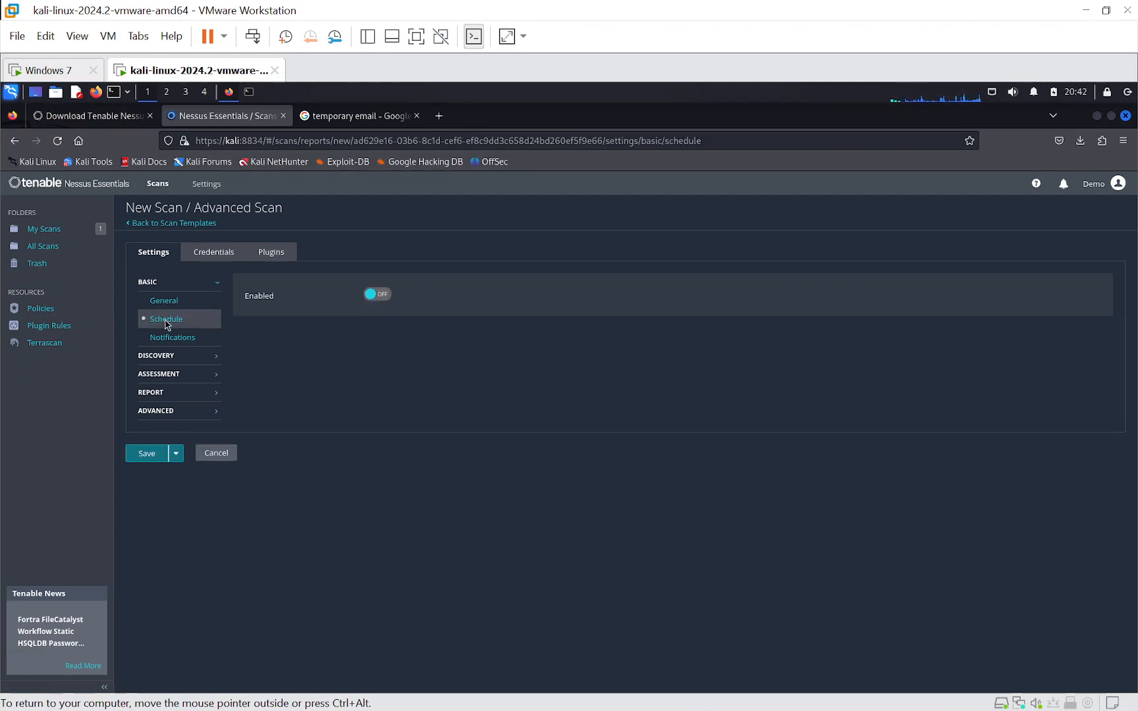
click(167, 338)
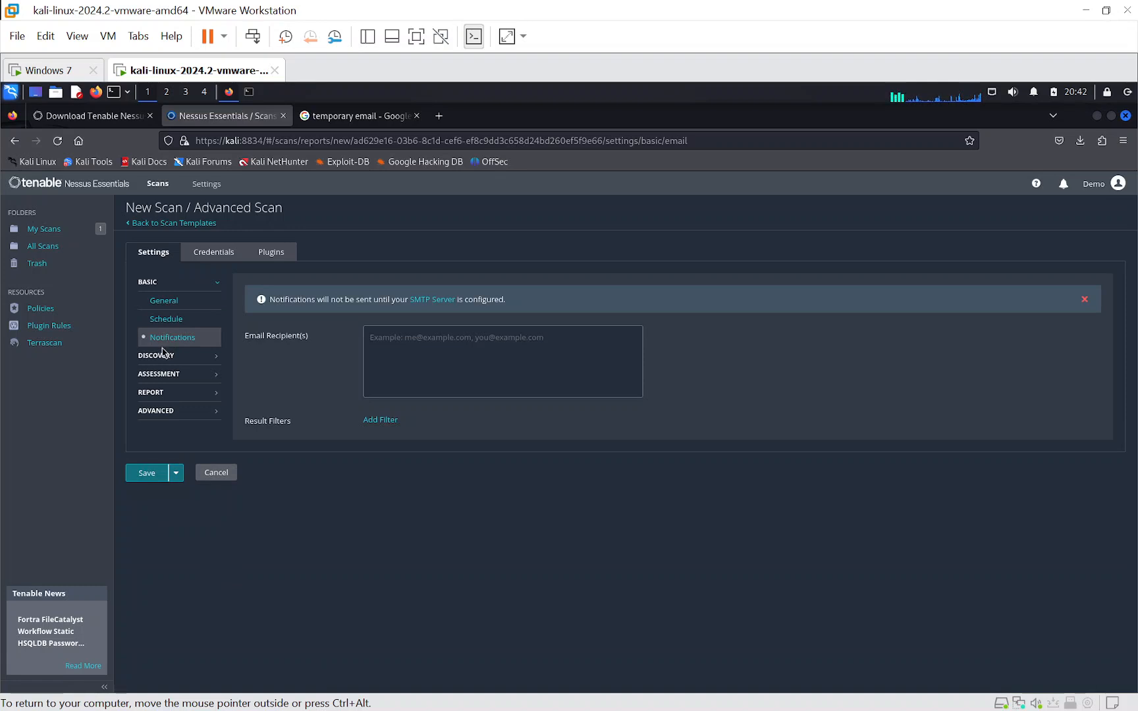
click(165, 354)
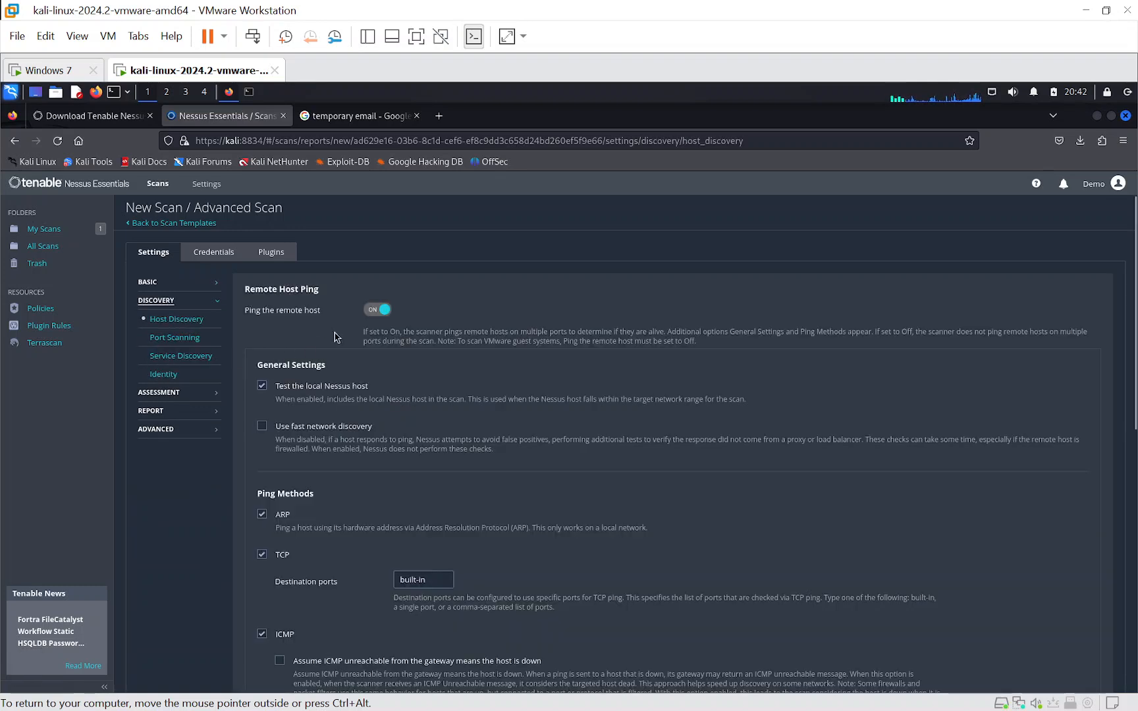
click(187, 342)
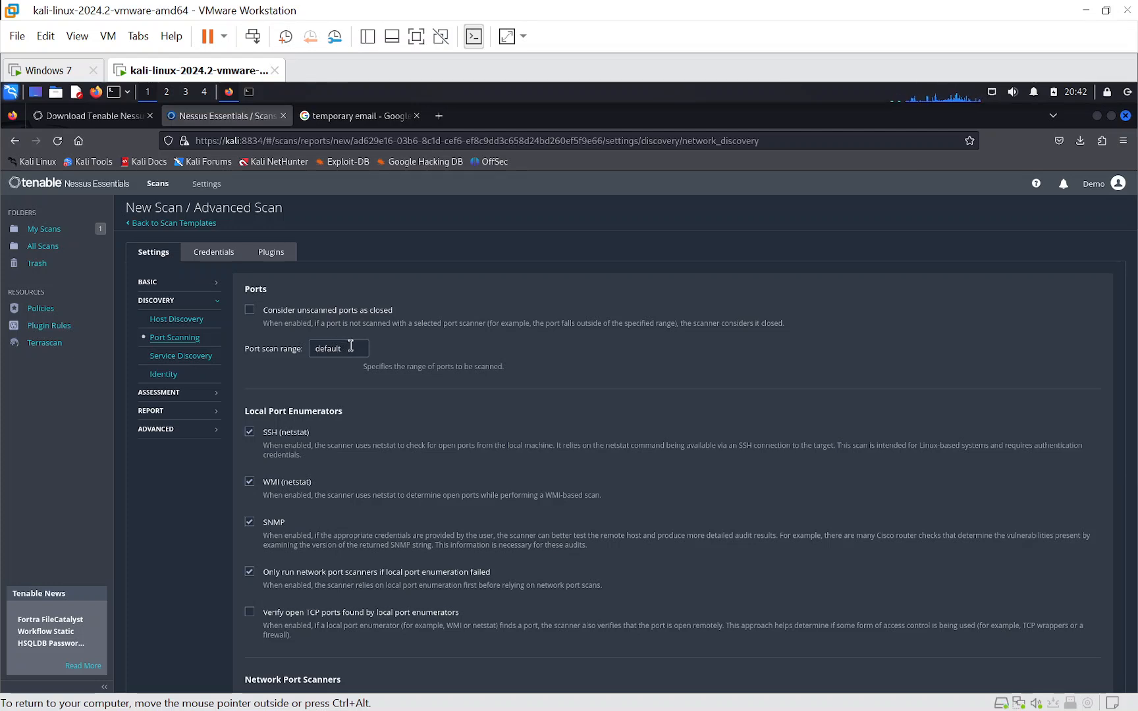
drag(351, 347, 309, 348)
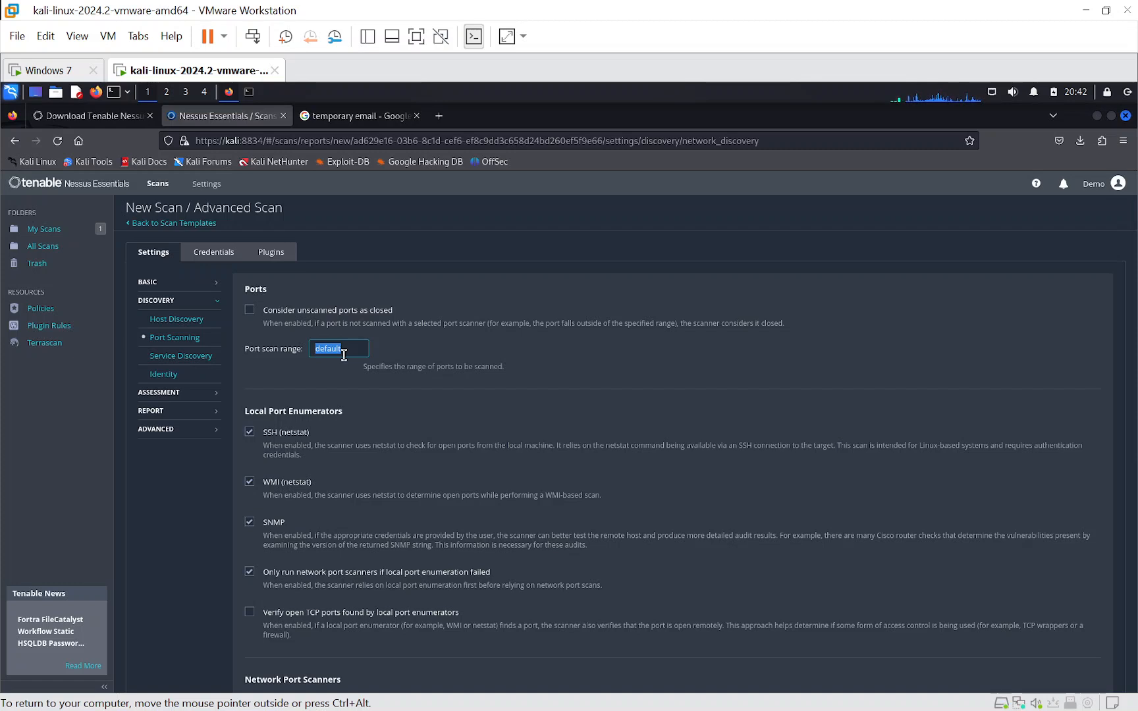
text(1-65535)
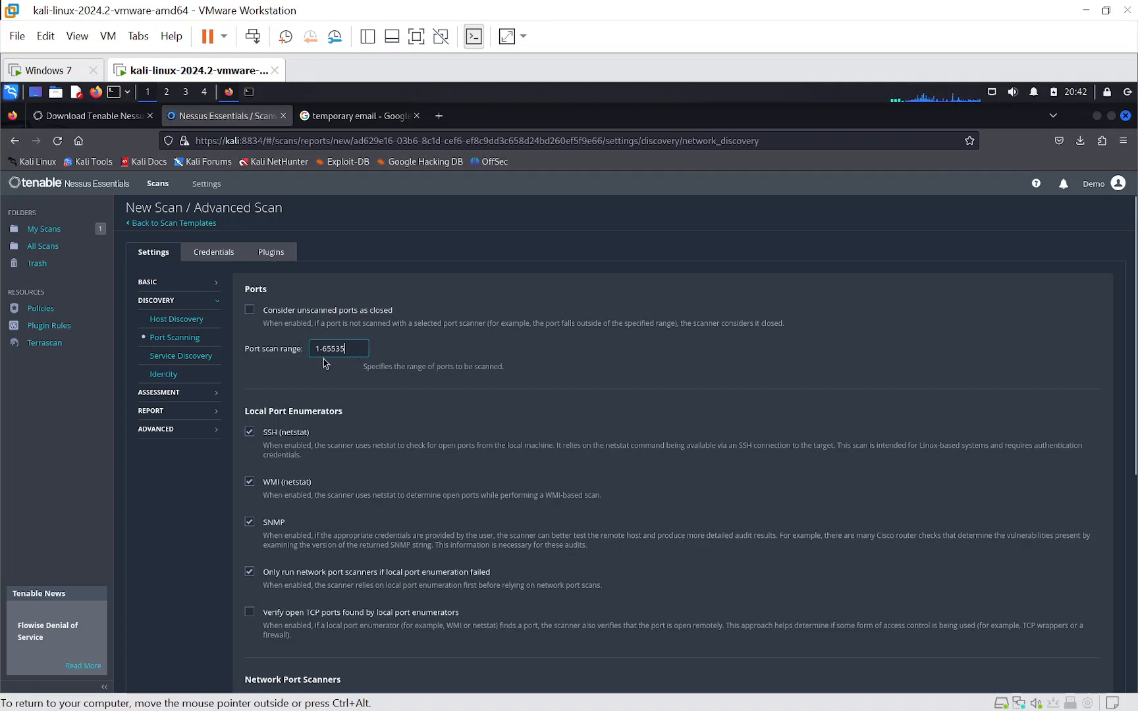
- Review the service discovery, identity, general assessment, brute force and web application settings, leaving web application scanning off
click(201, 360)
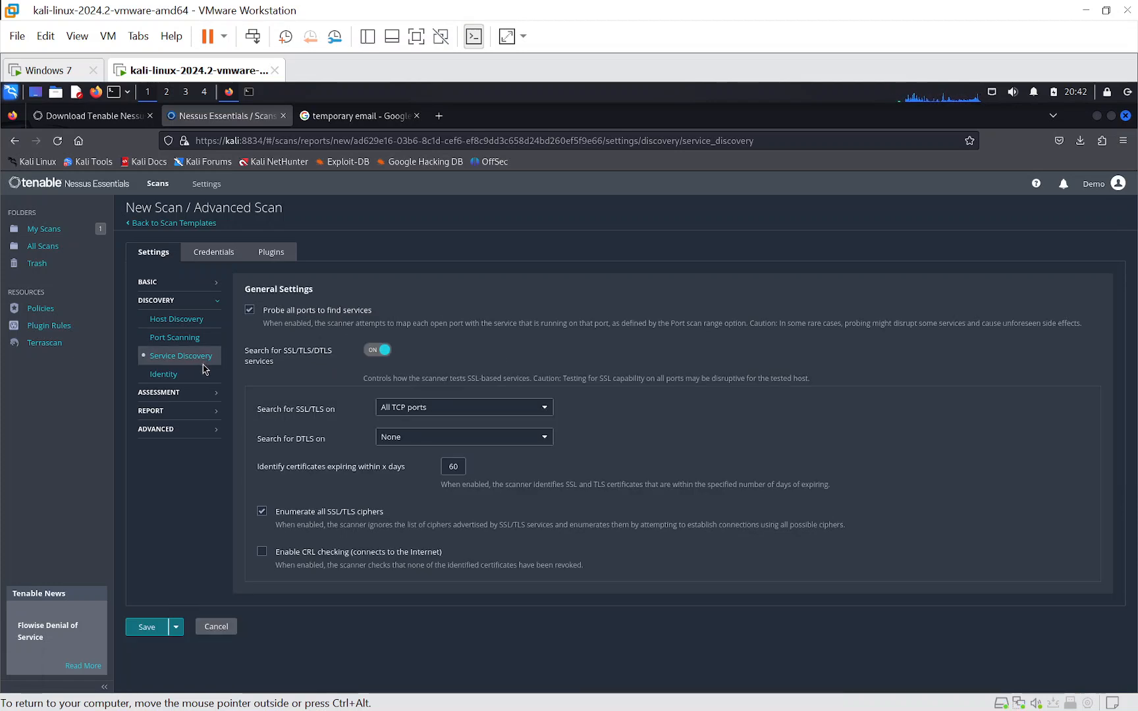
click(163, 378)
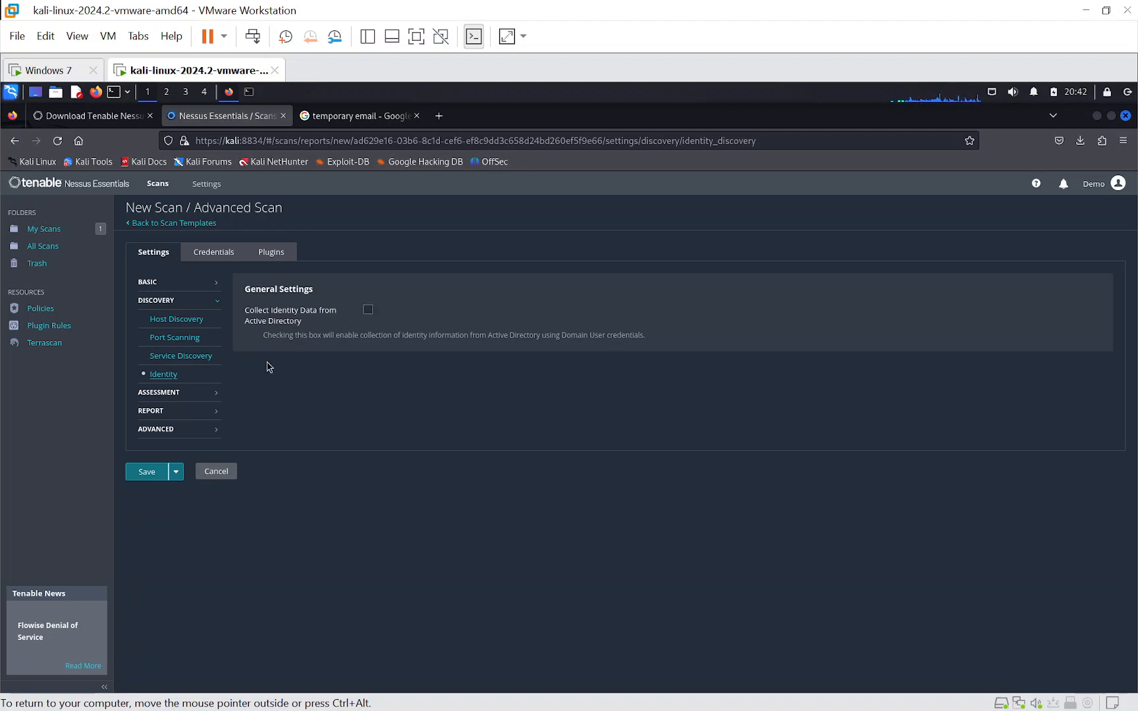
click(174, 392)
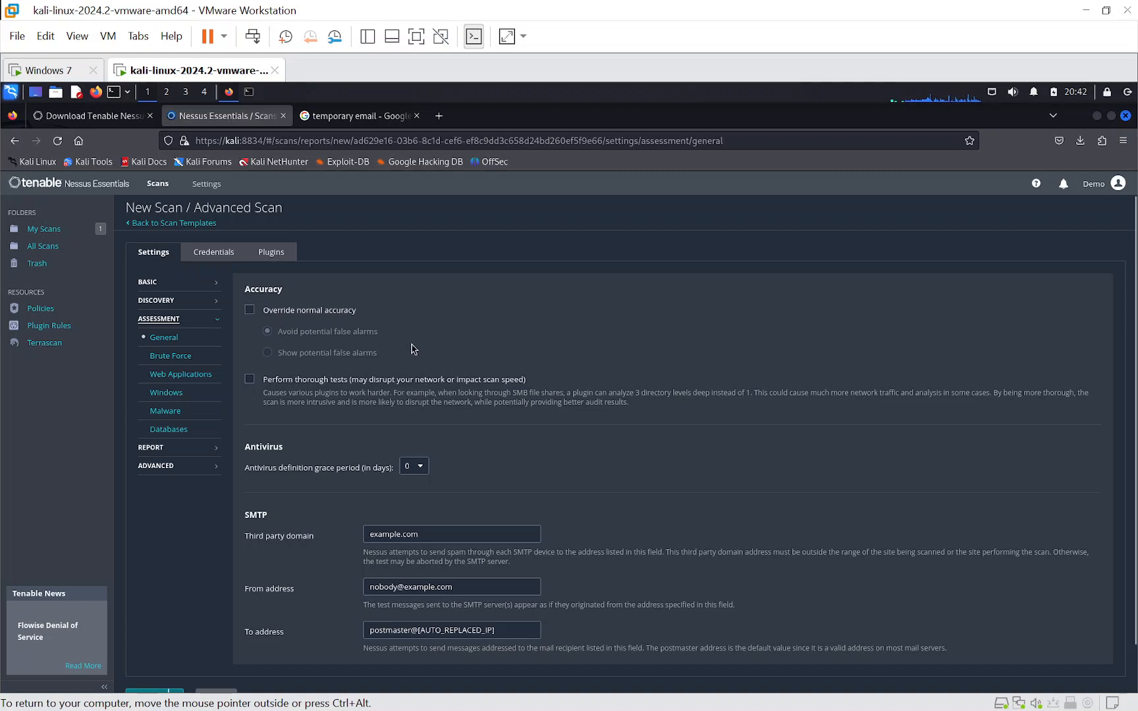
click(169, 355)
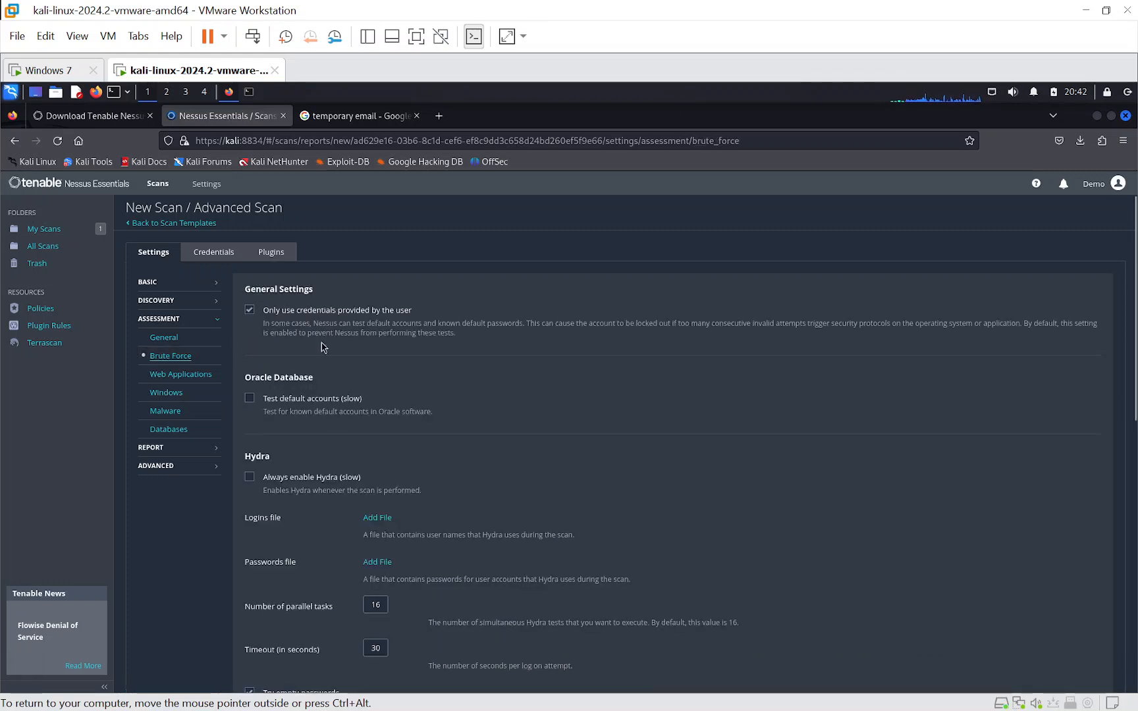
scroll(390, 379, down, 3)
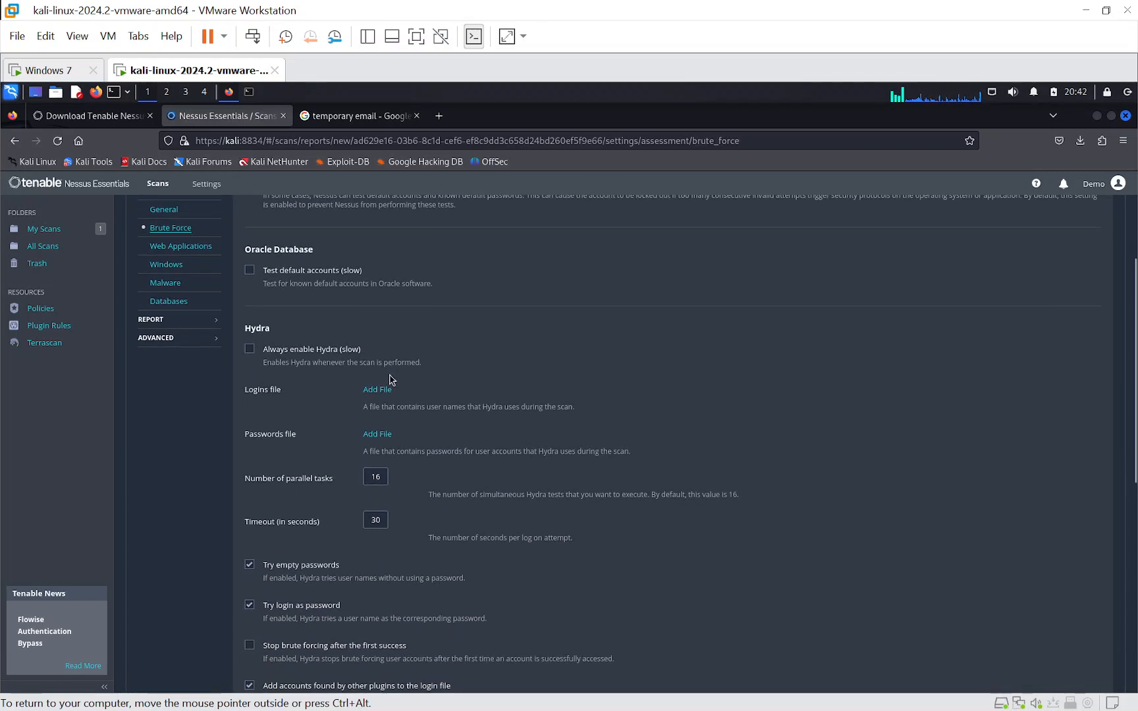
scroll(390, 379, up, 3)
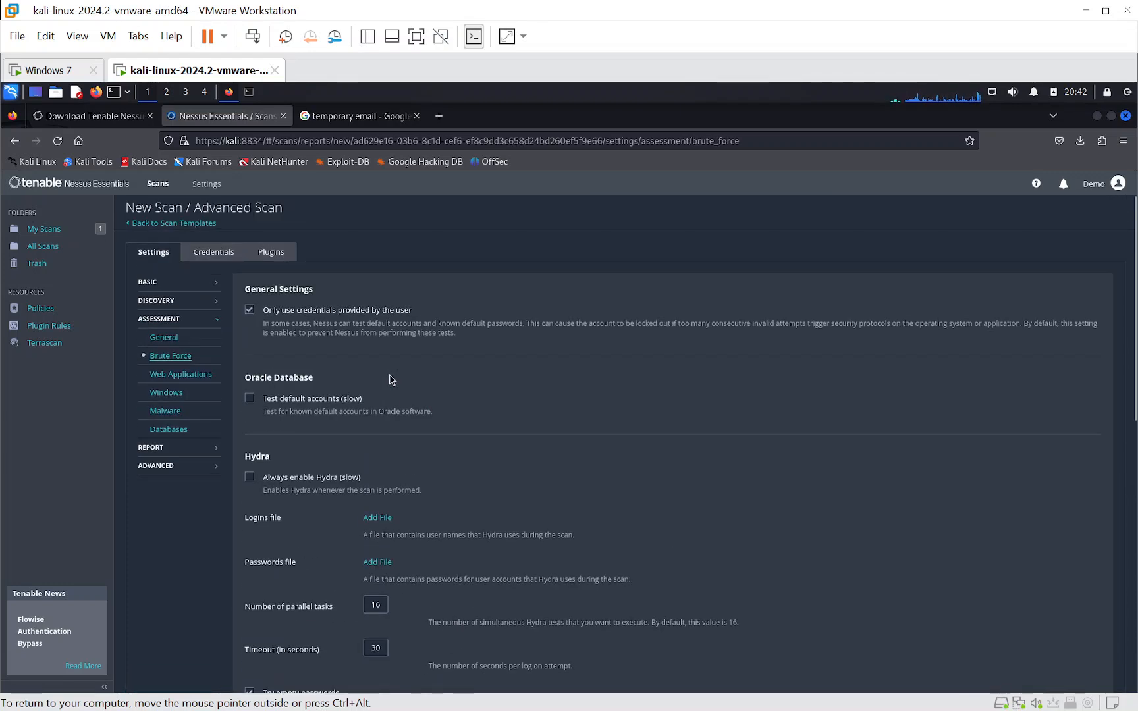
click(179, 374)
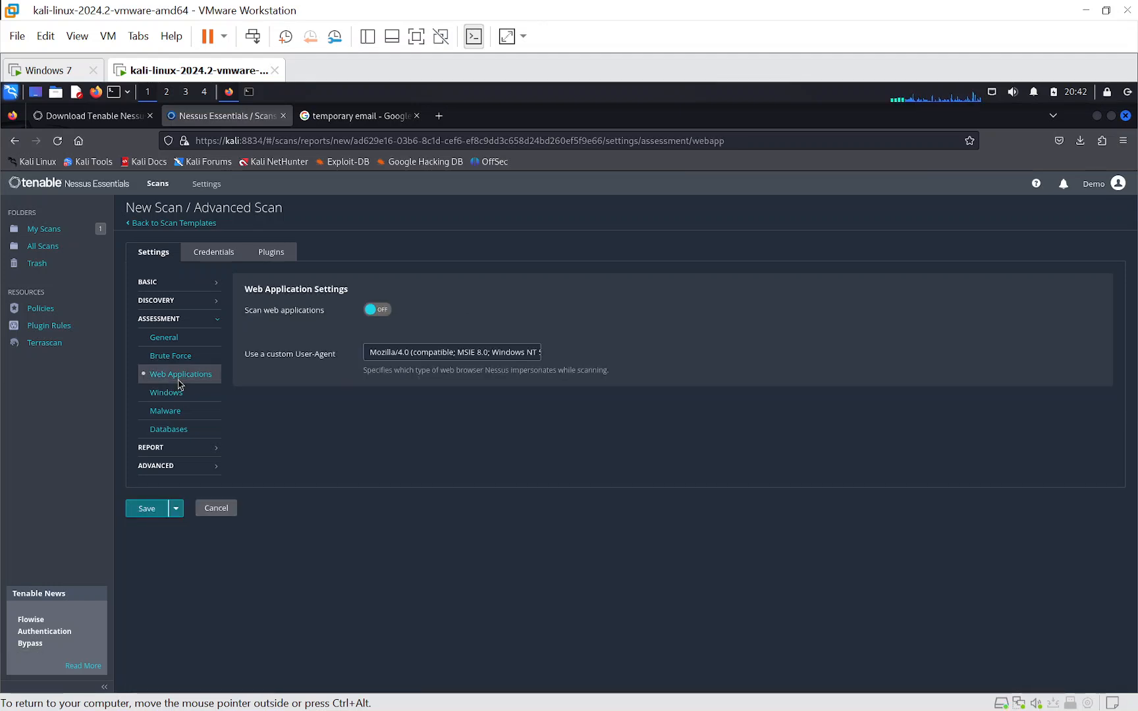
click(372, 314)
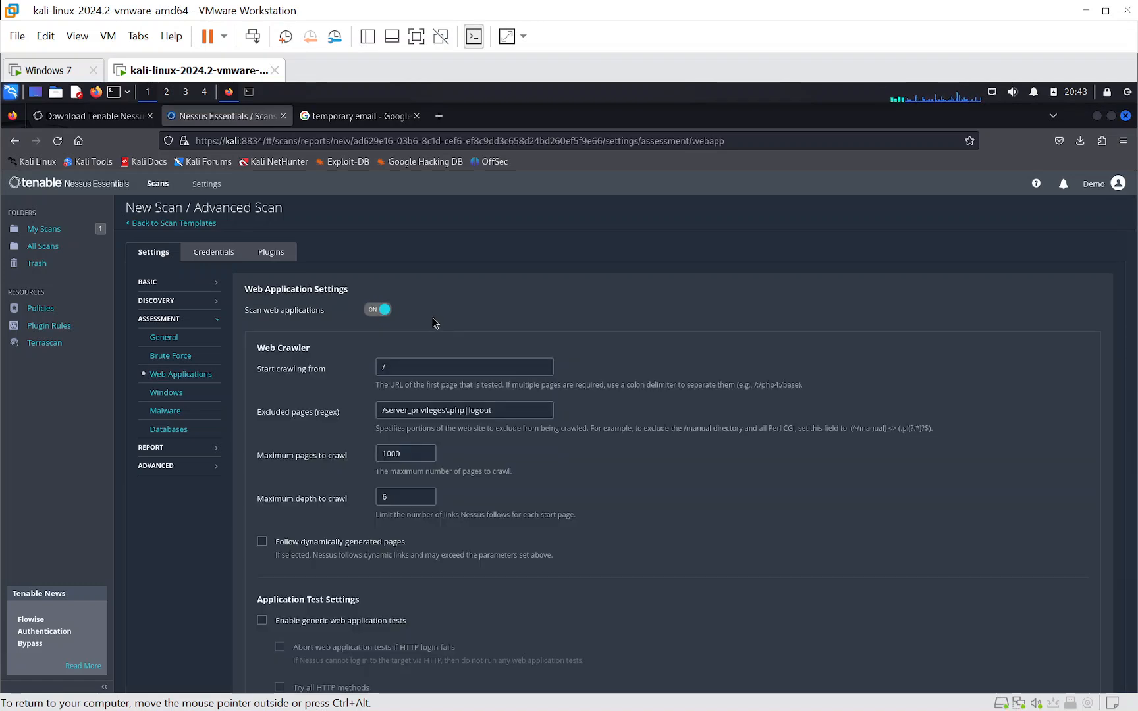
click(383, 310)
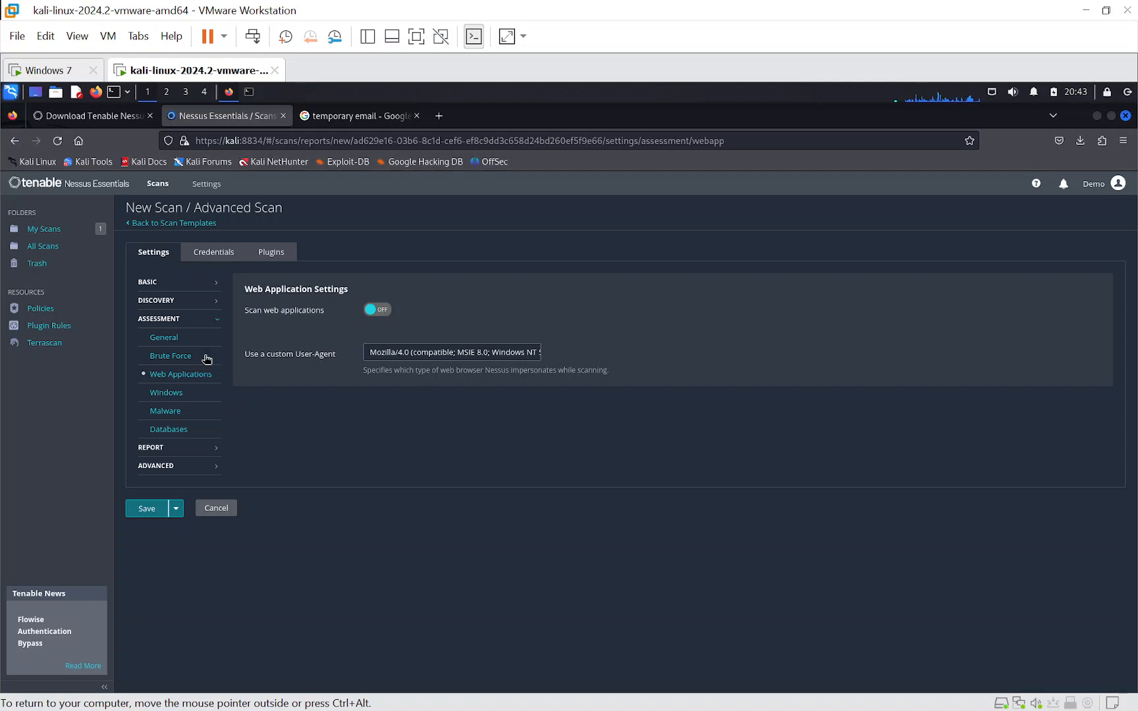
- Enable requesting information about the SMB Domain in the Windows assessment settings, and turn on scanning for malware
click(160, 394)
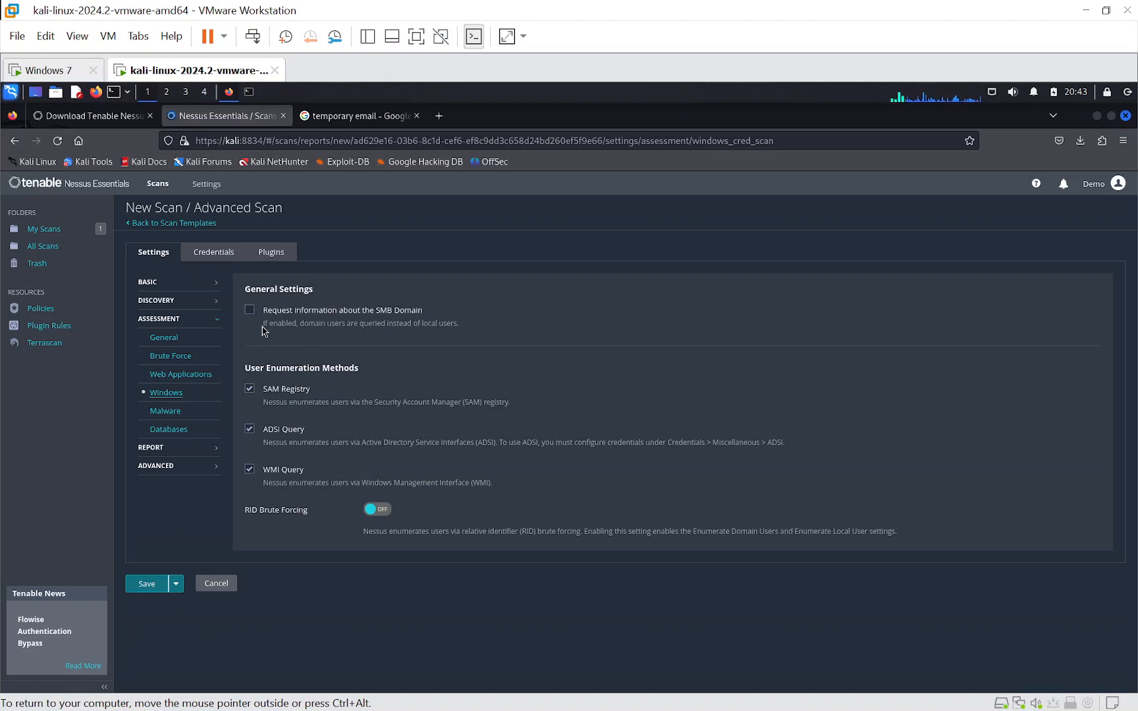
click(250, 310)
click(171, 413)
click(376, 310)
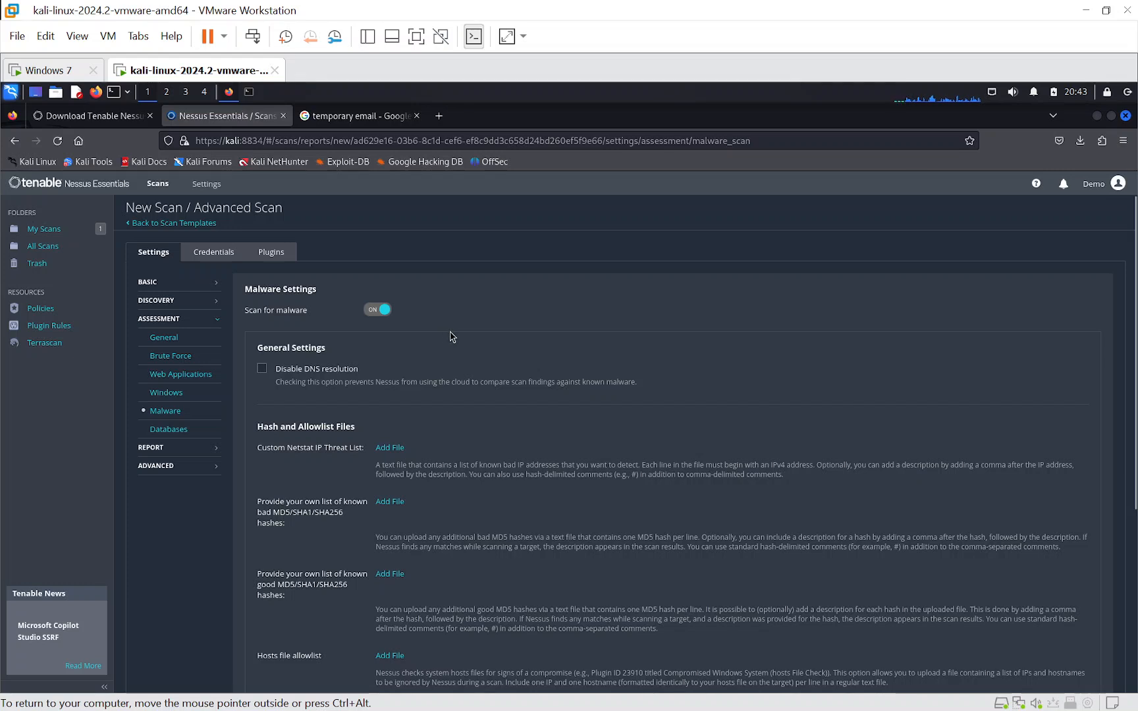
- Review the database assessment, report and advanced settings of the advanced scan
click(164, 428)
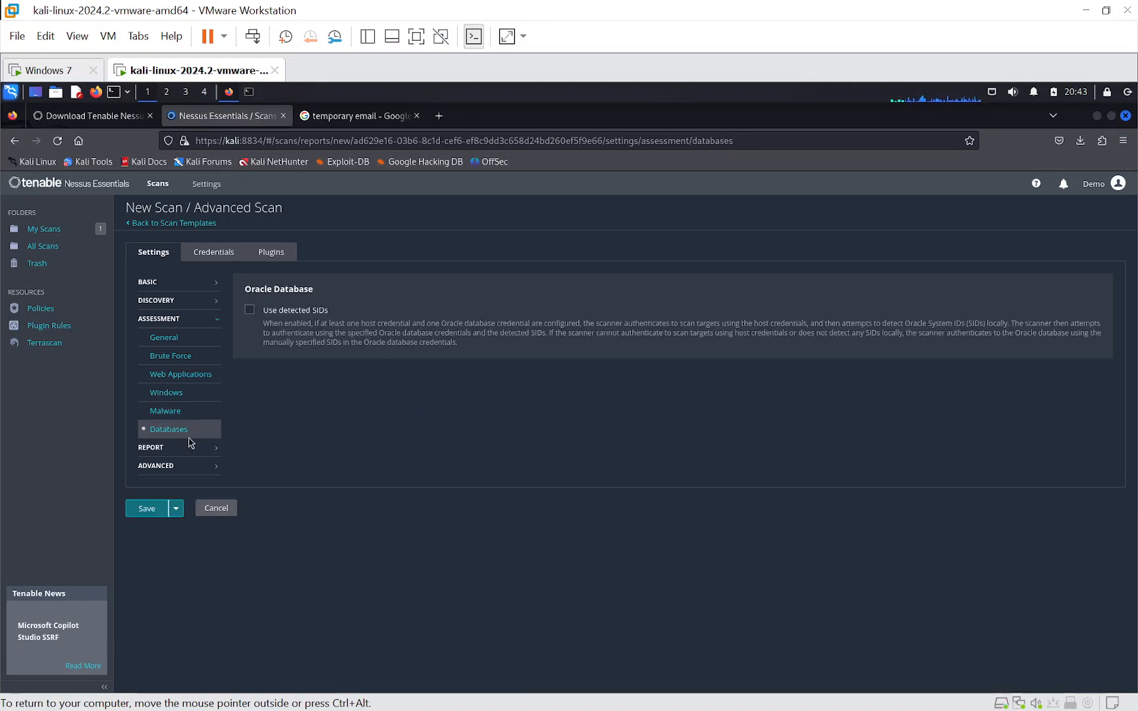
click(151, 449)
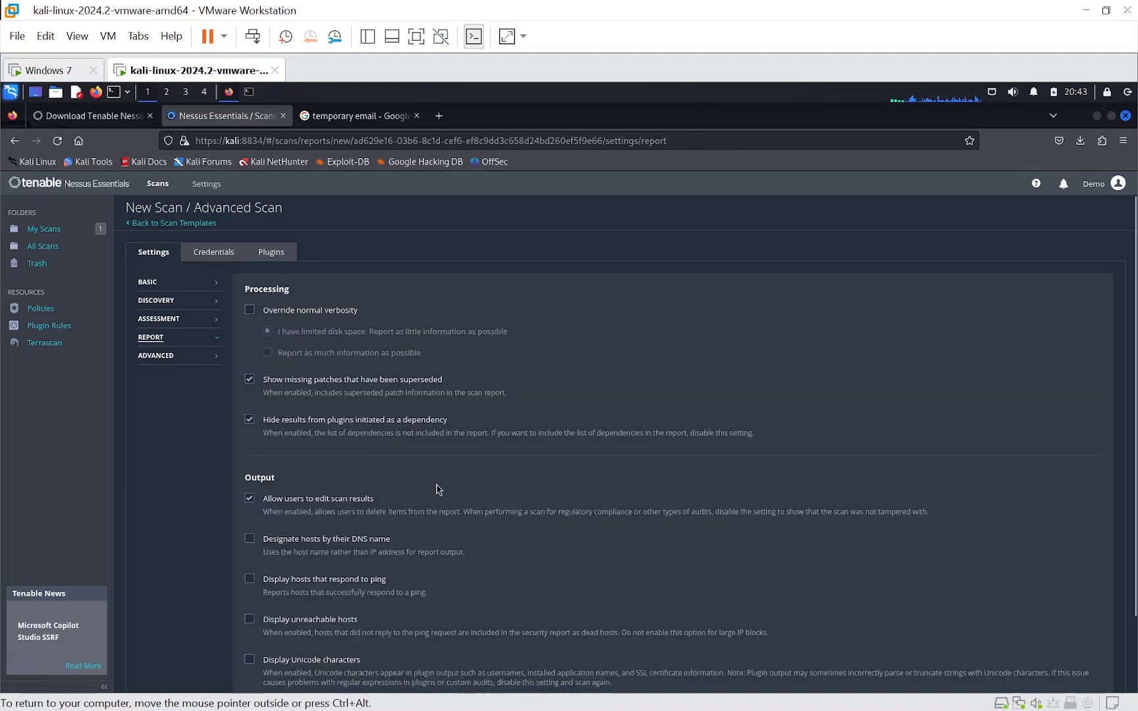
scroll(436, 491, down, 2)
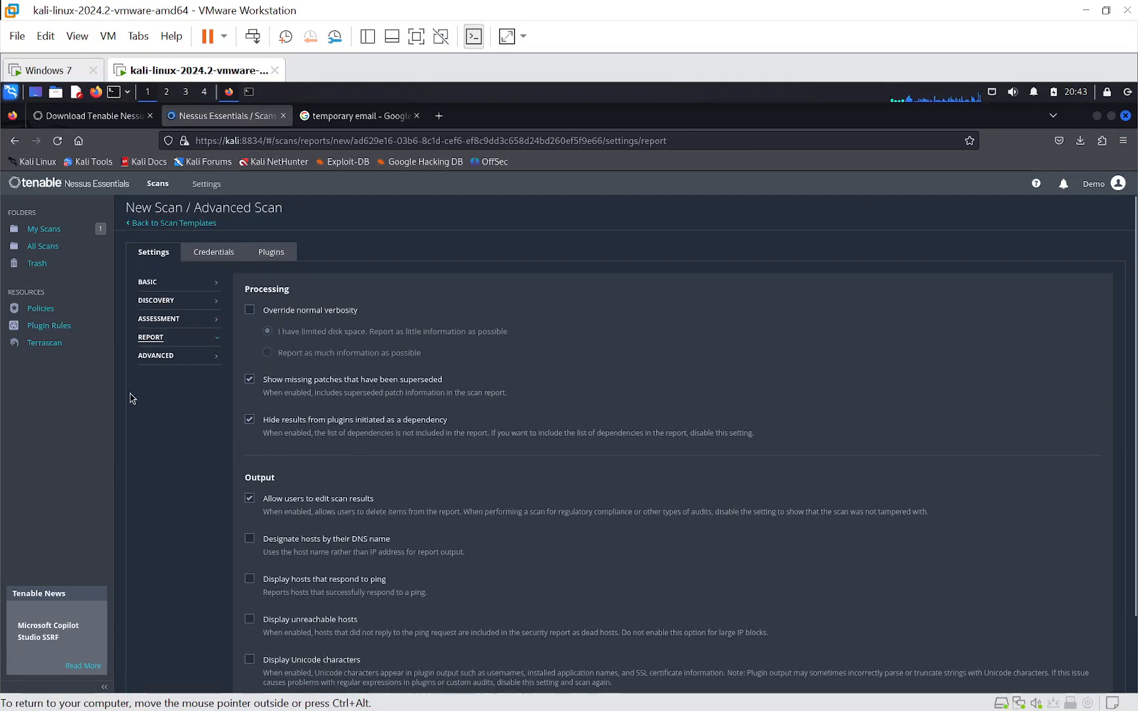
click(161, 355)
scroll(450, 422, down, 4)
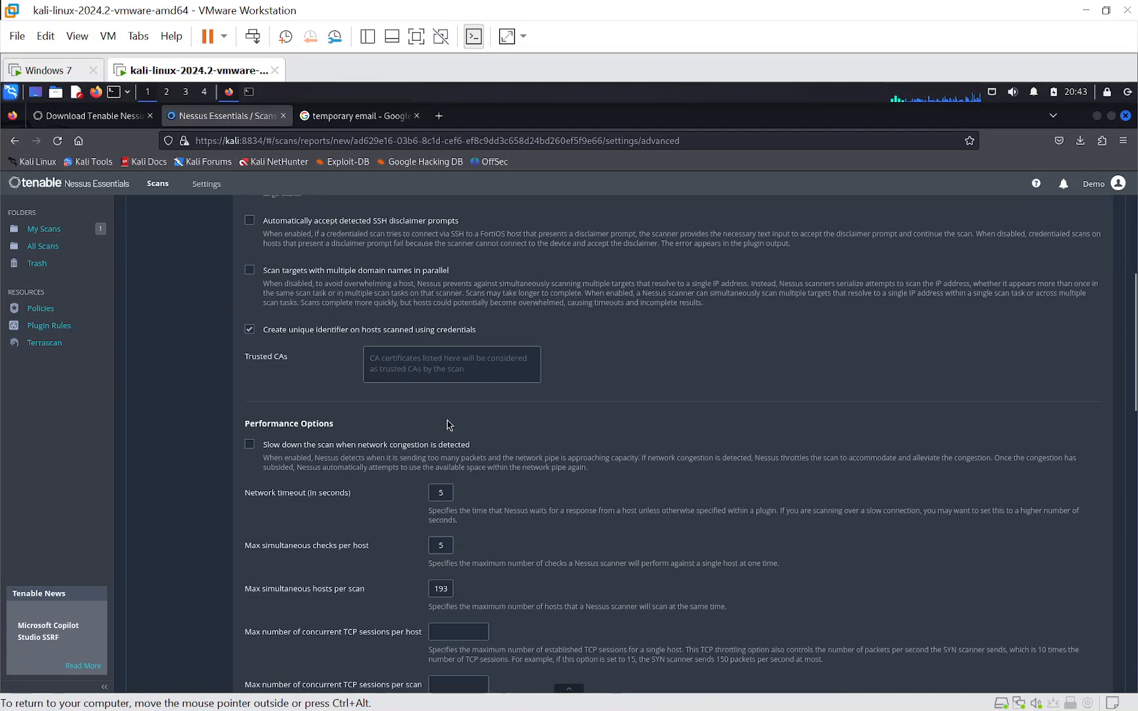
scroll(440, 438, up, 4)
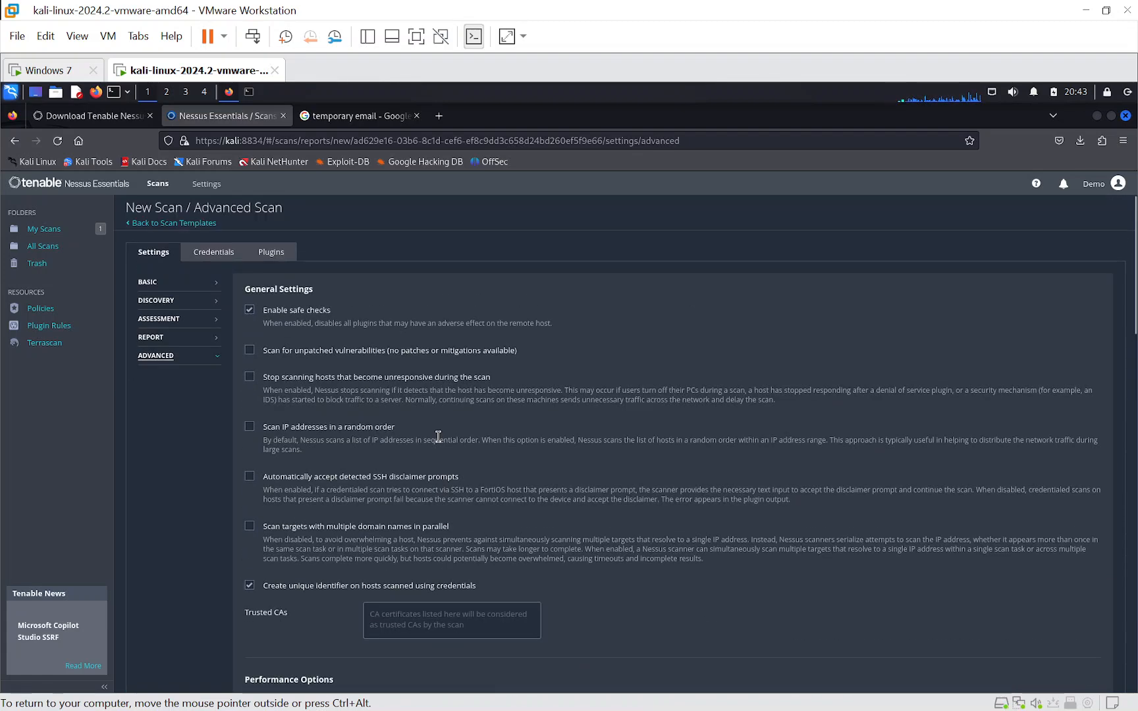
click(152, 340)
scroll(209, 429, down, 2)
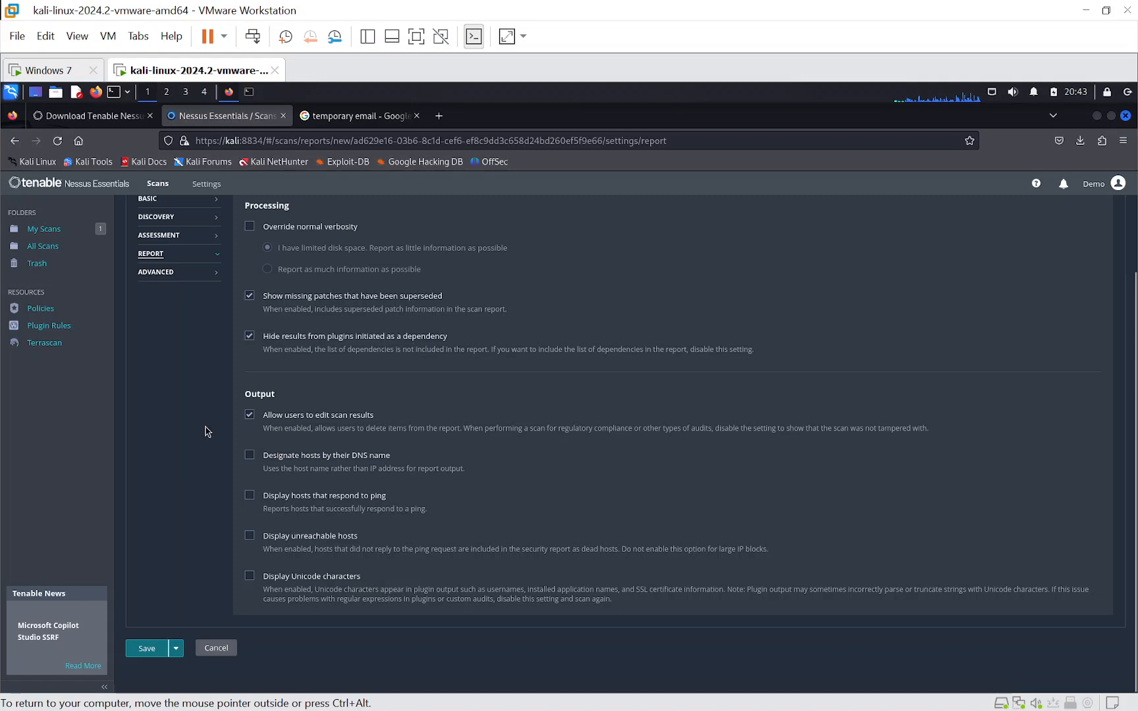
scroll(208, 421, up, 2)
- Add SSH and Windows host credentials, and fill in the Windows one with the username "User" and the account password
click(211, 250)
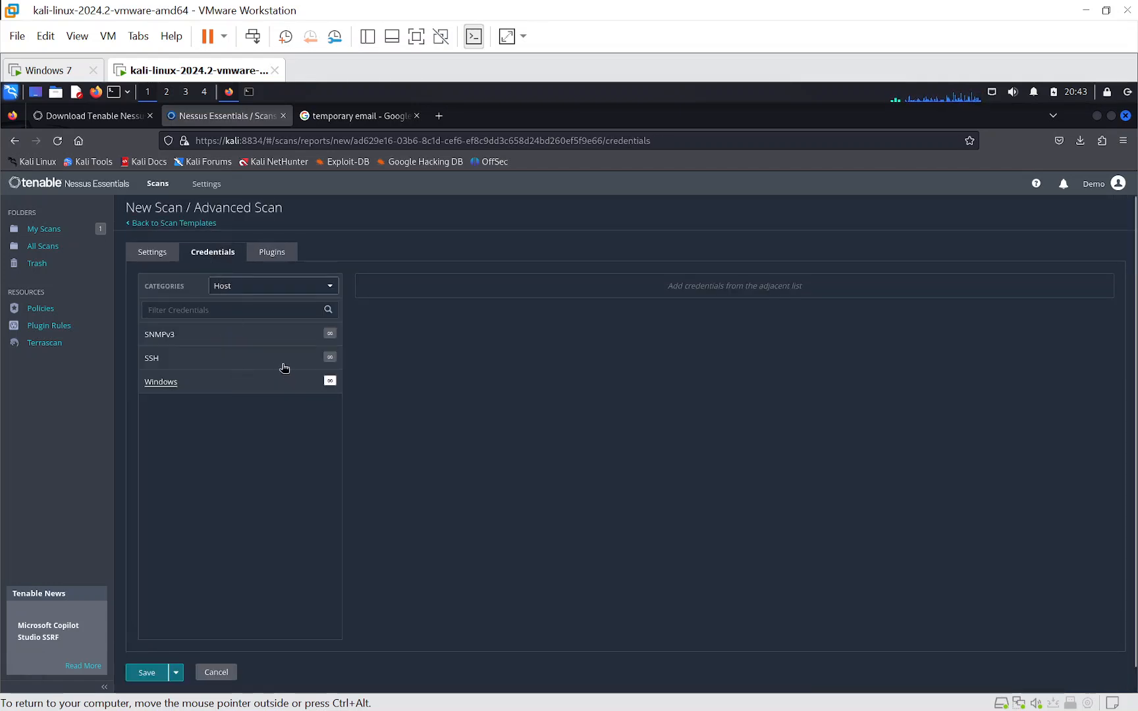
click(152, 364)
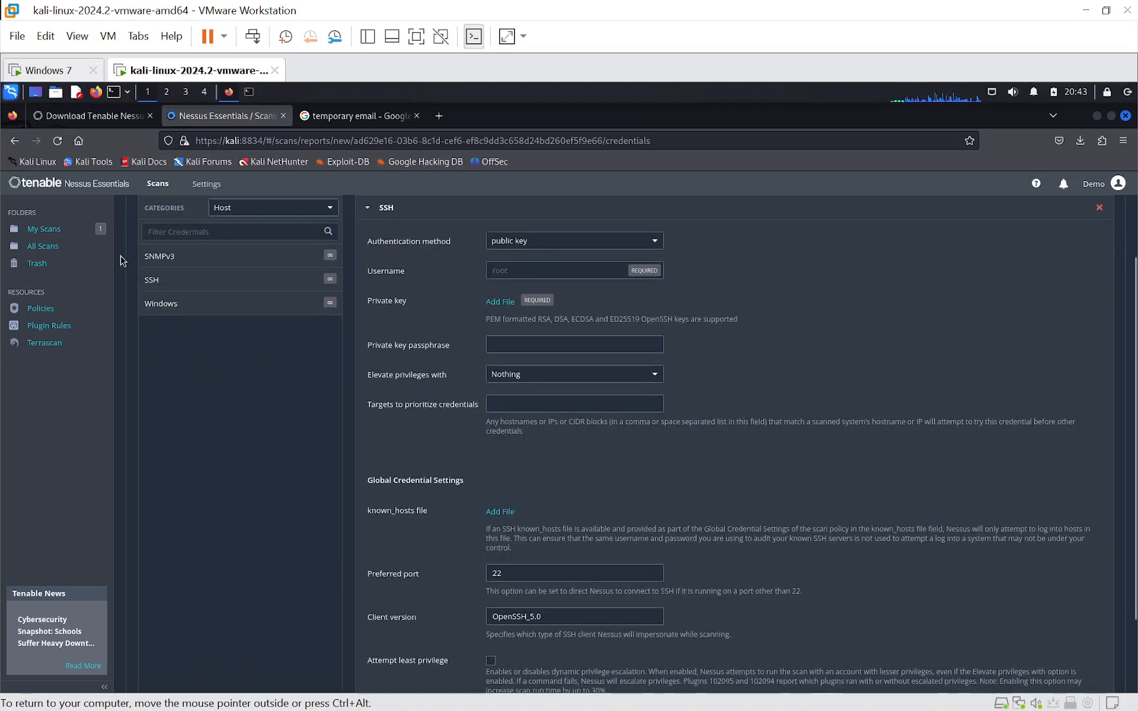
click(154, 304)
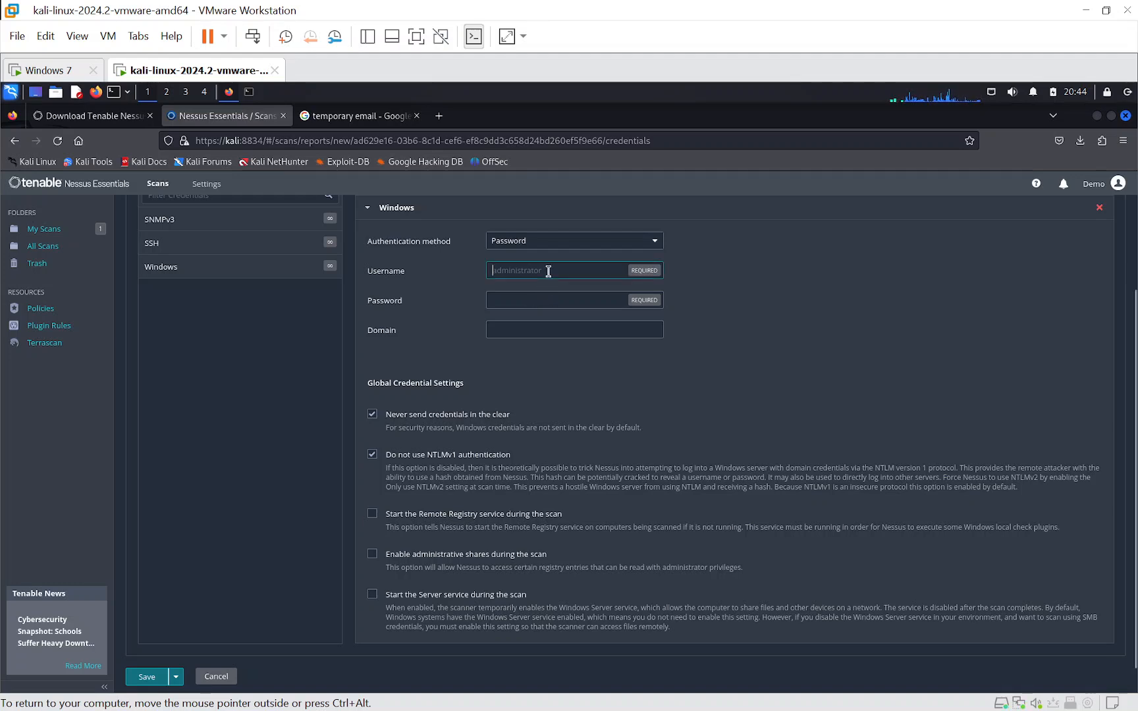
scroll(548, 271, up, 2)
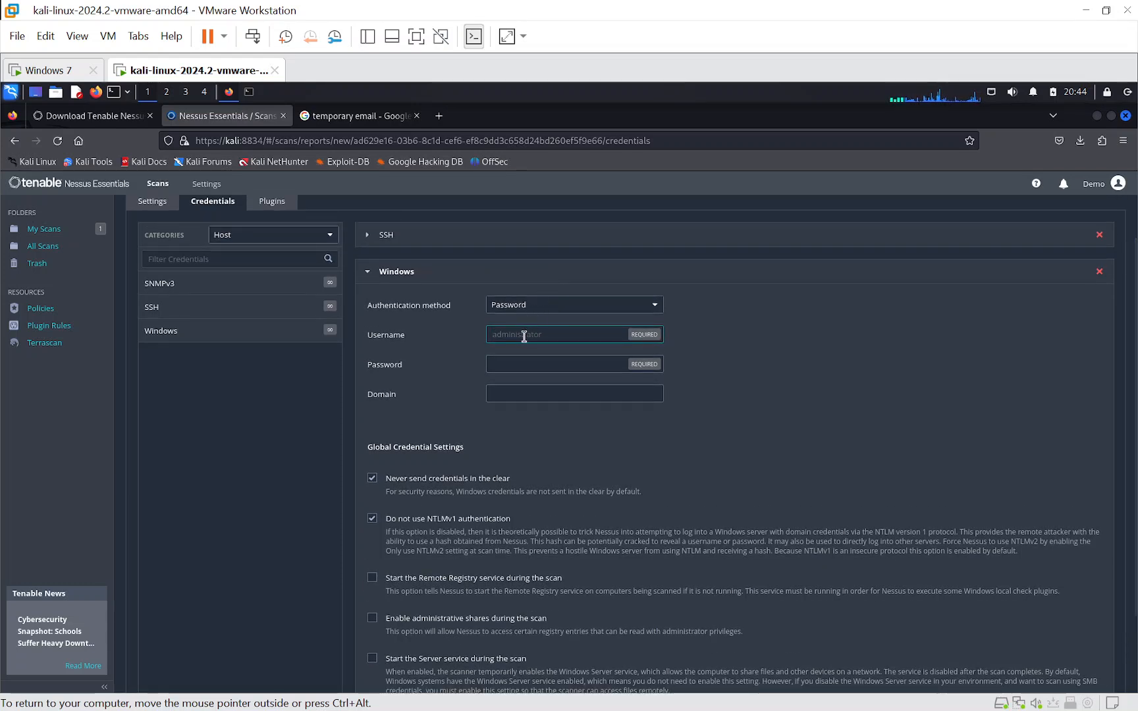
text(User)
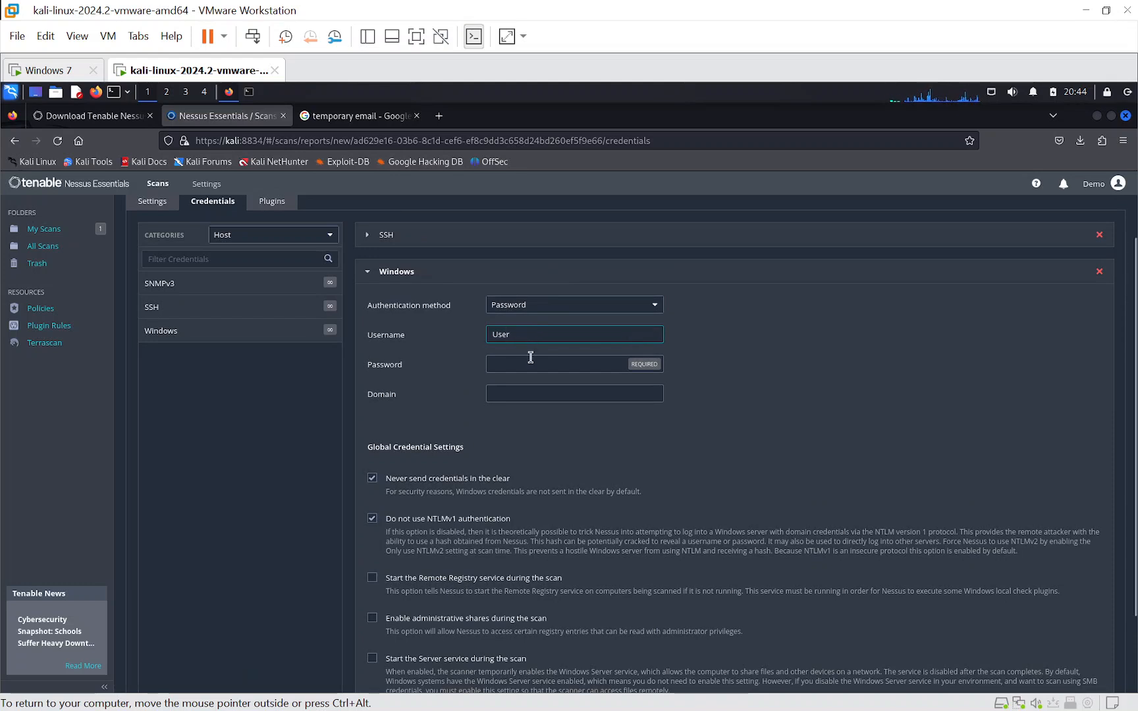
click(527, 366)
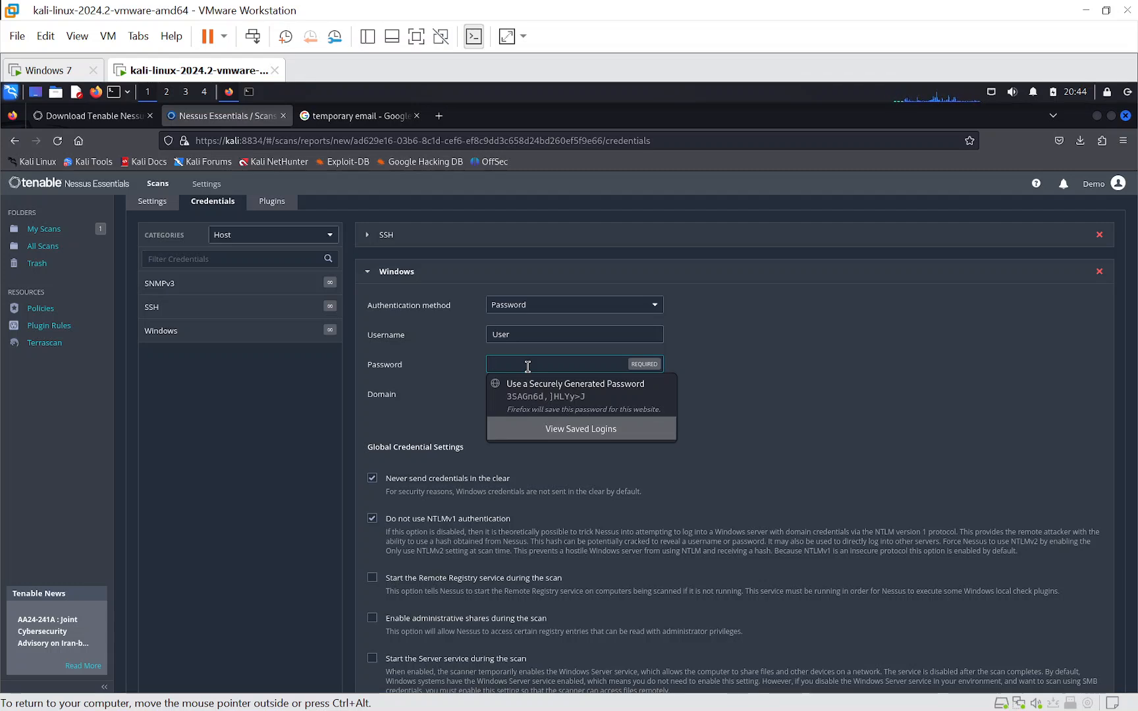
text(••)
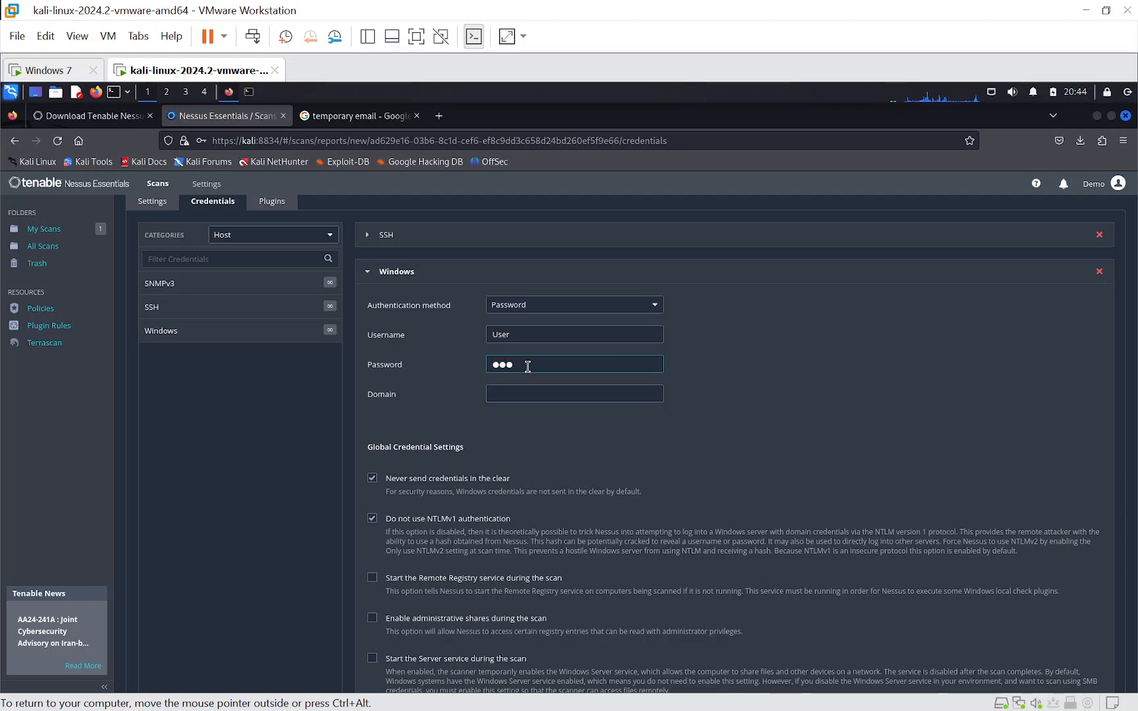
text(••)
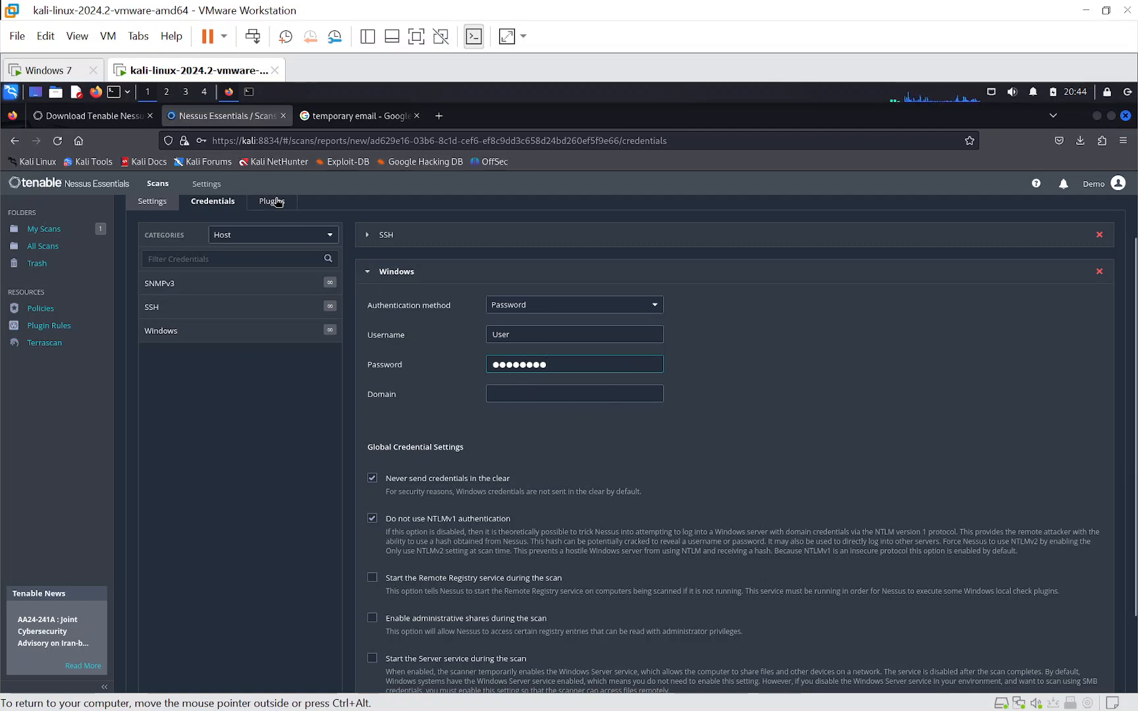
- Check the available credential categories, and return to the scan settings without saving the login in the browser
click(331, 236)
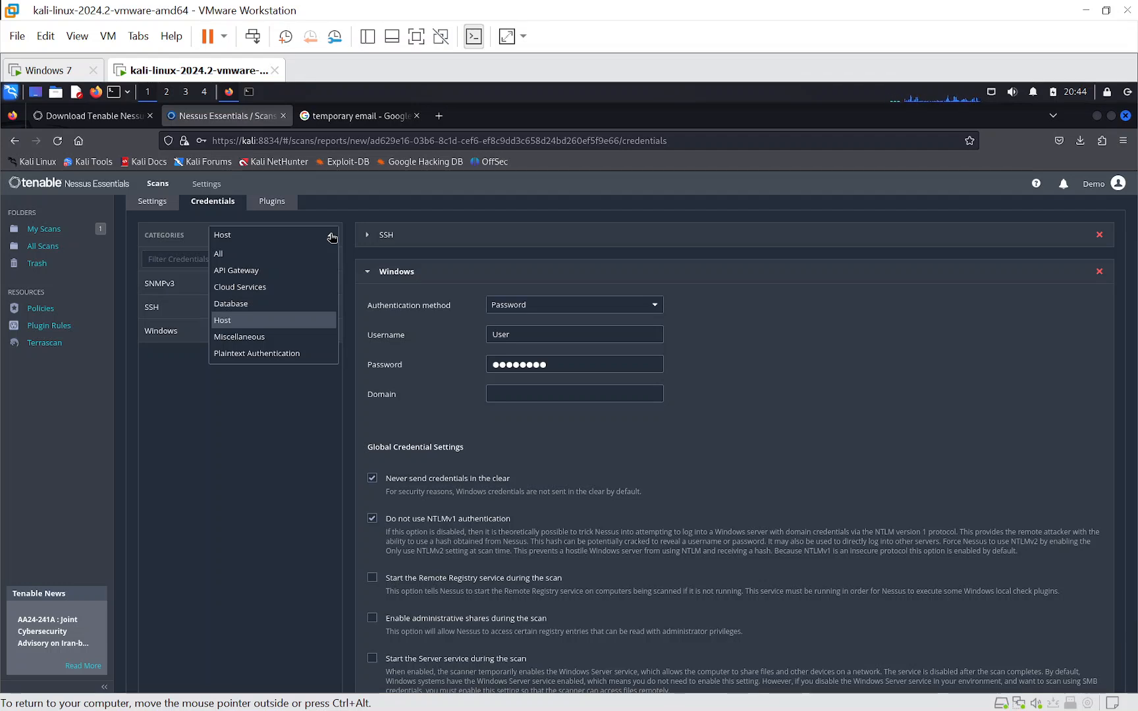
click(331, 236)
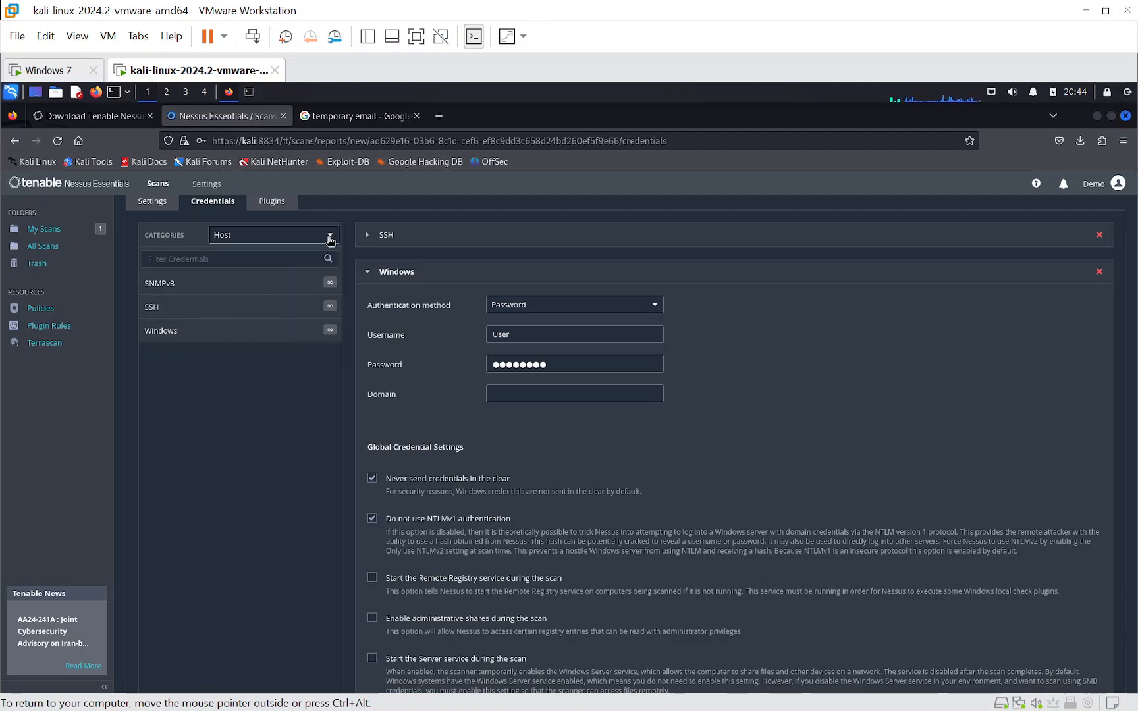
click(161, 202)
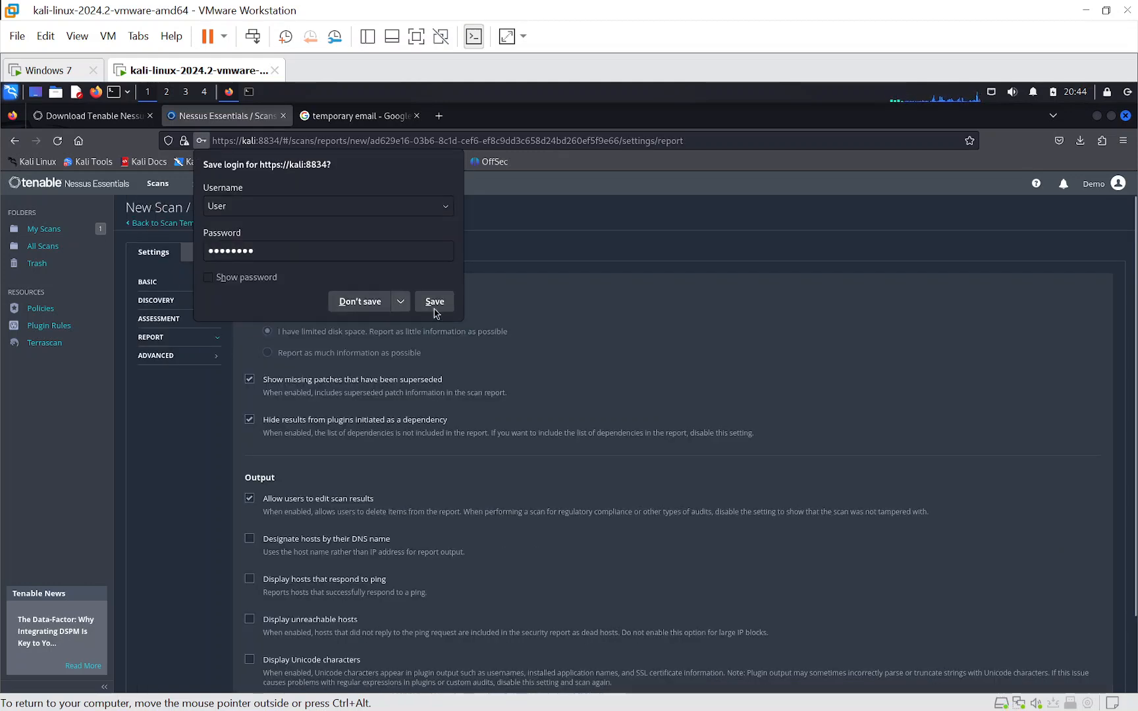
click(373, 305)
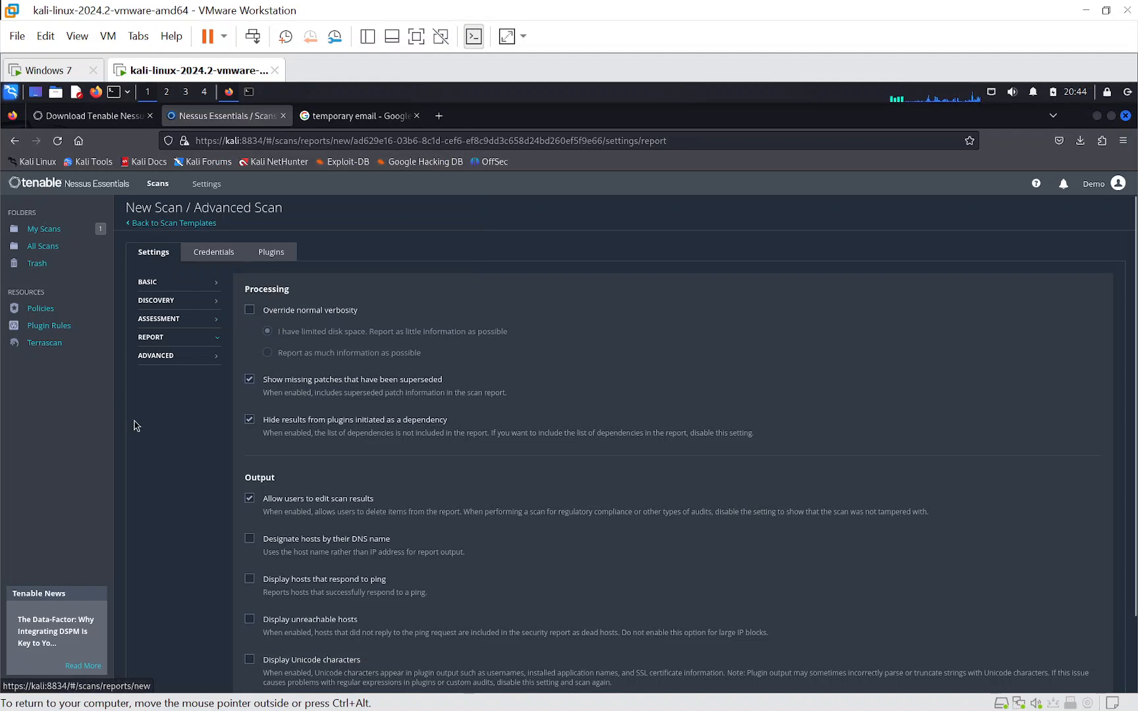
- Check the report settings of the new advanced scan and try to launch the scan
click(140, 338)
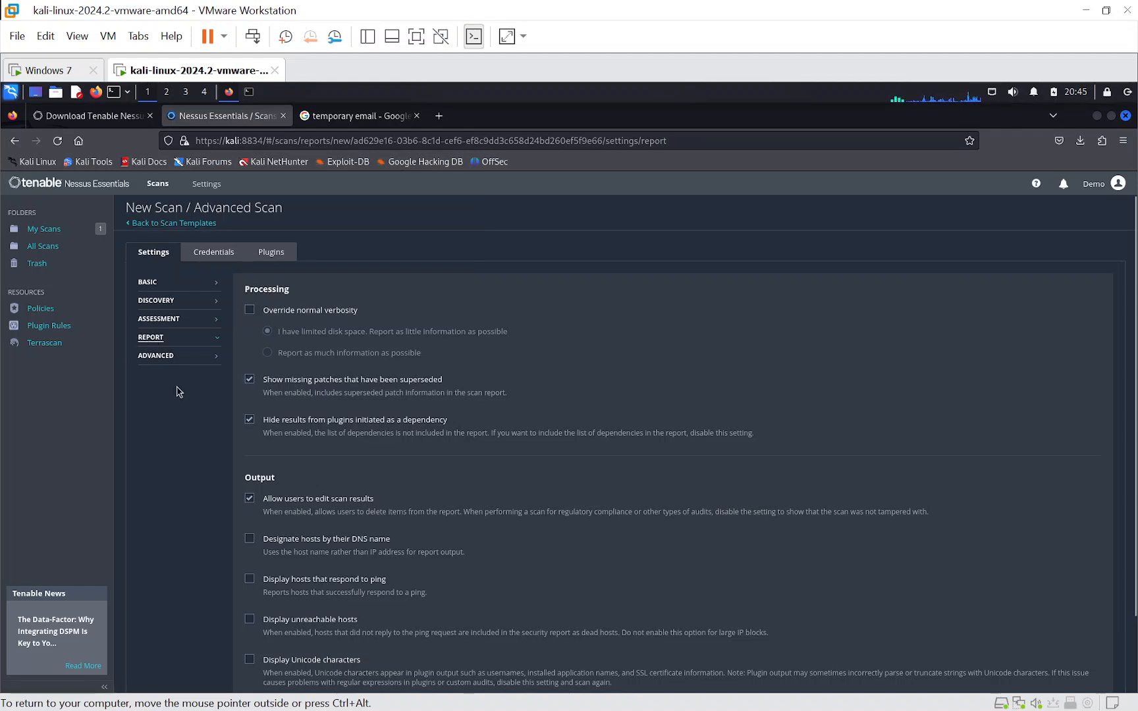
scroll(177, 392, down, 3)
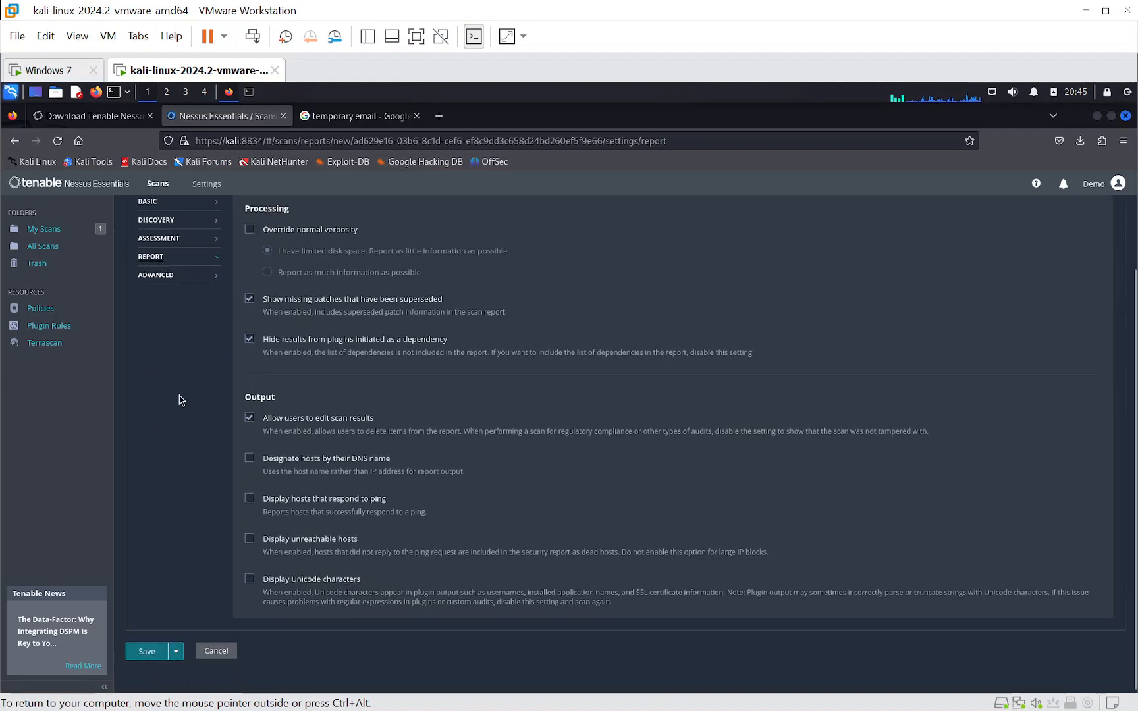
click(179, 649)
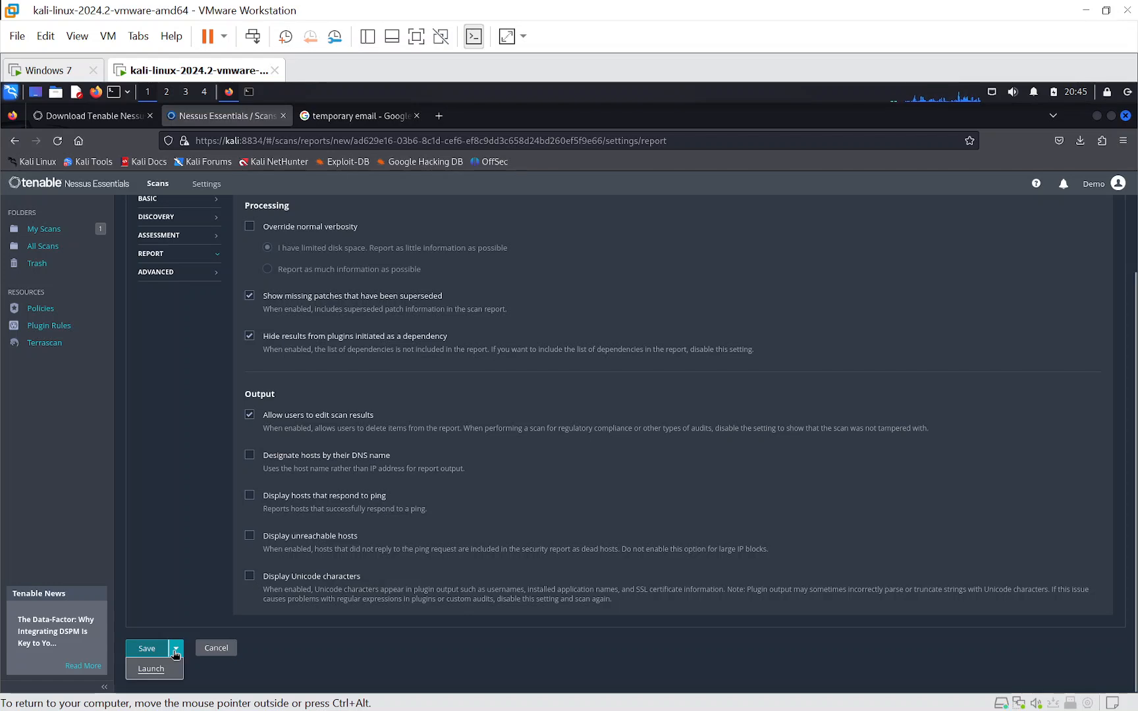
click(154, 673)
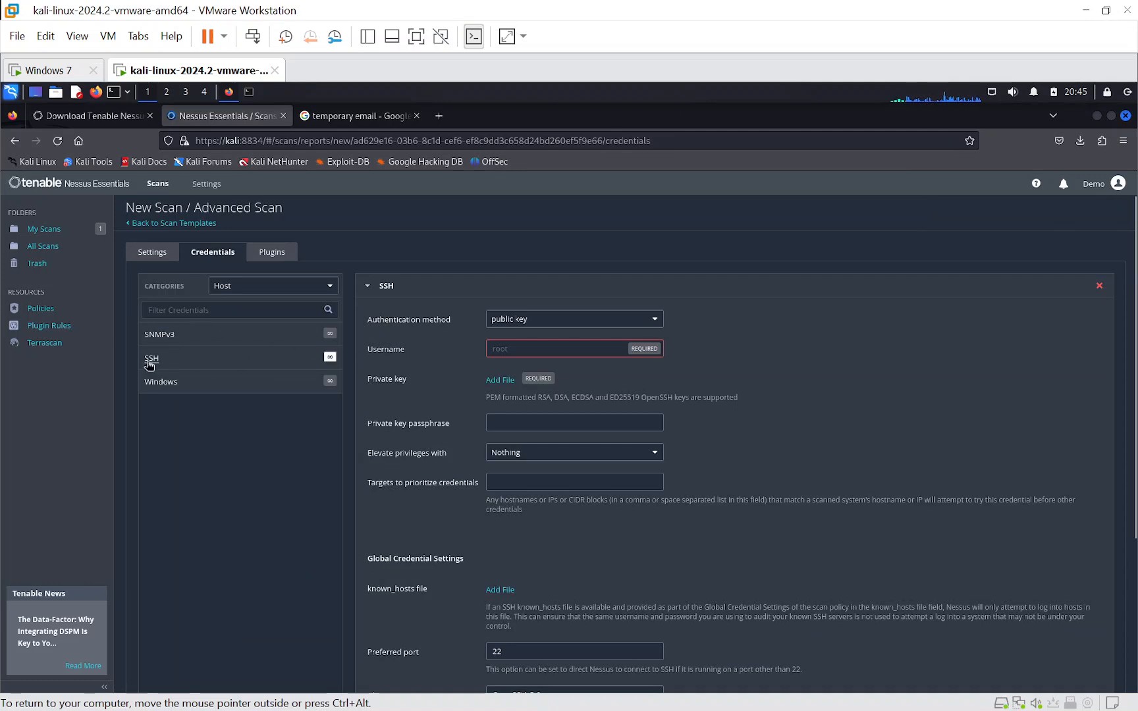
- Remove both SSH credentials and the Windows credential from the advanced scan, and launch the scan without credentials
click(367, 286)
scroll(276, 349, up, 3)
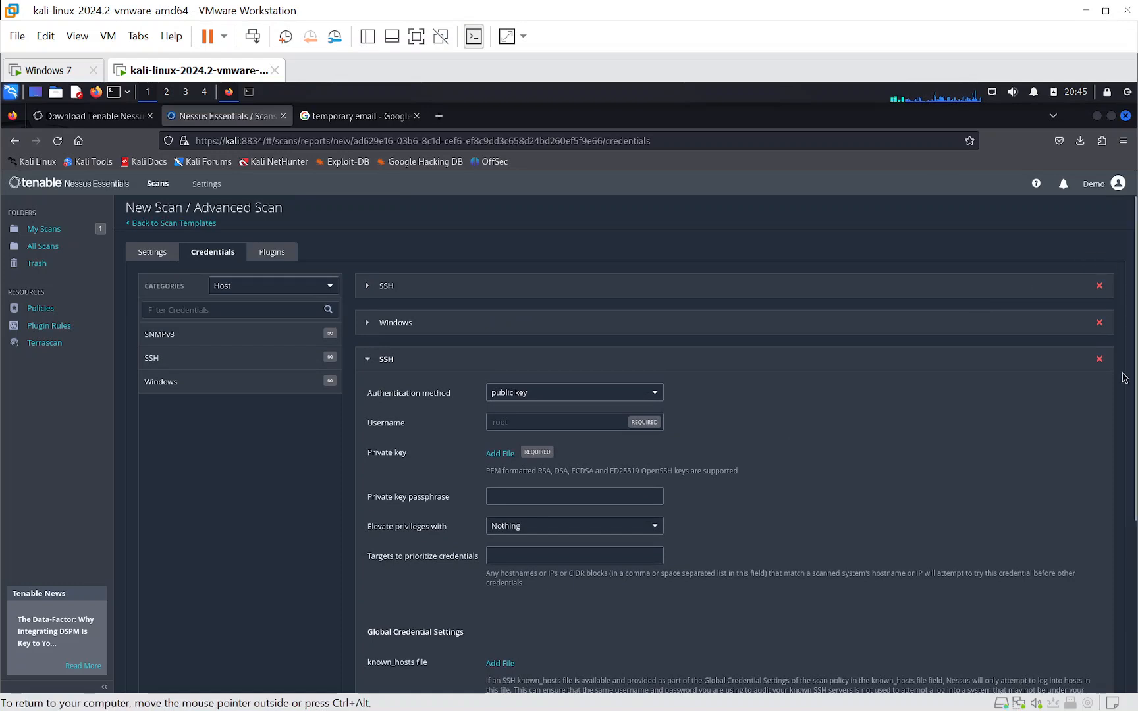
click(1099, 359)
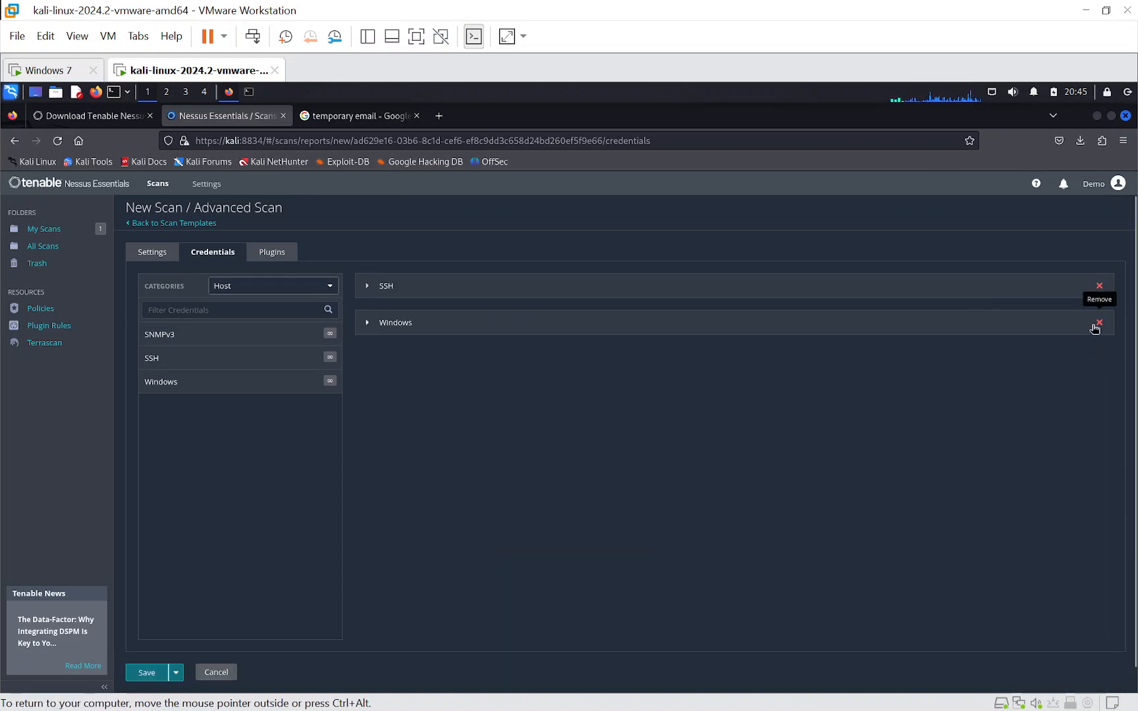
click(1098, 287)
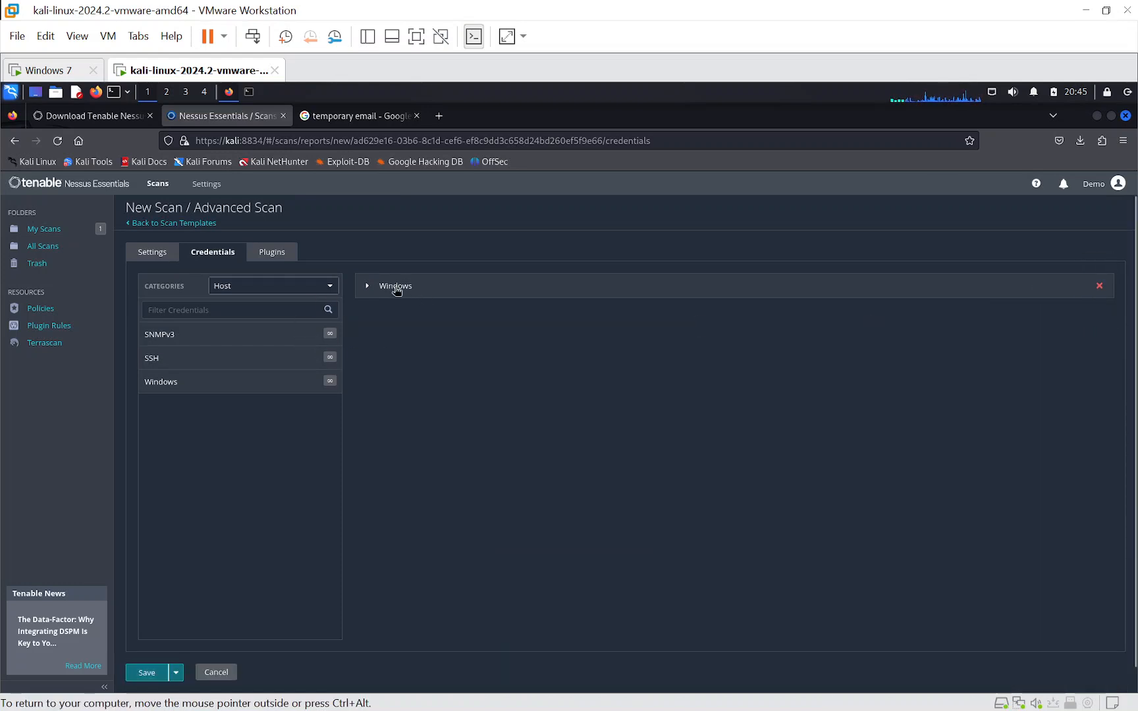
click(369, 289)
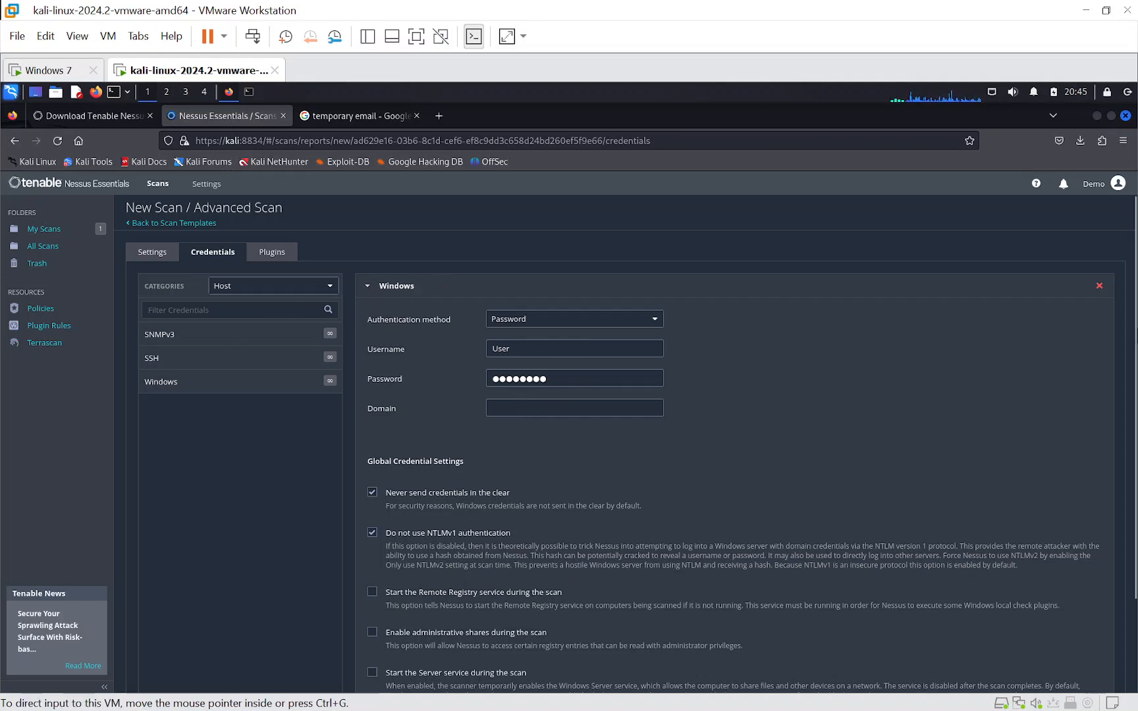
click(1098, 286)
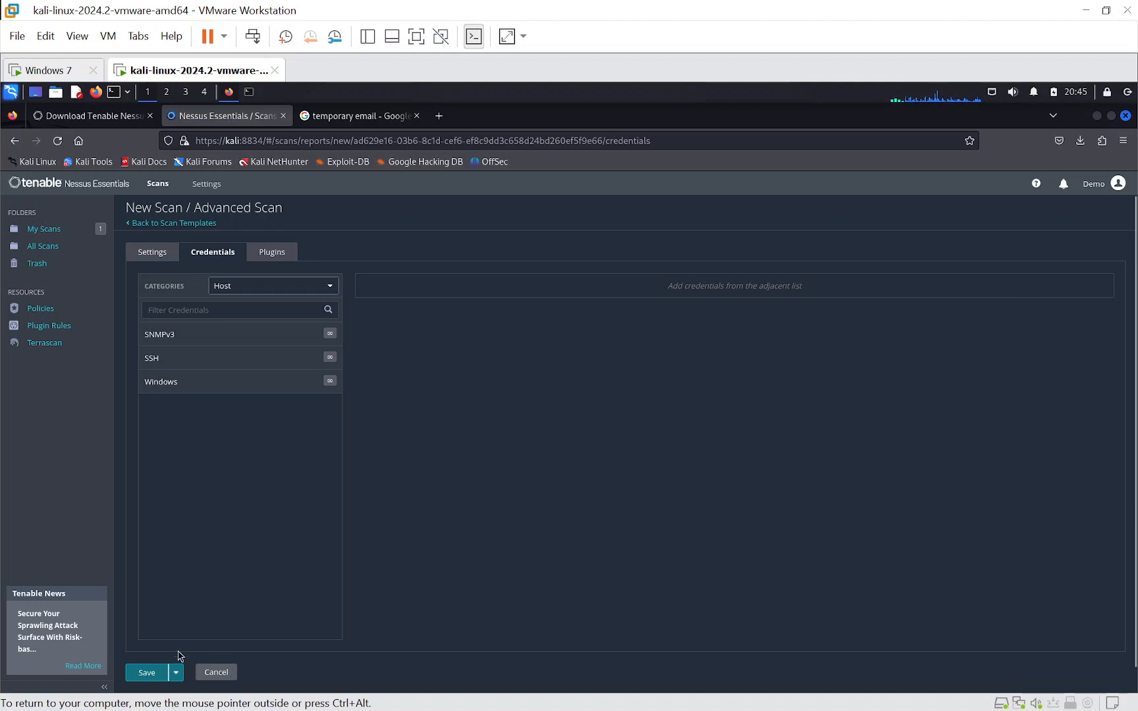
click(176, 677)
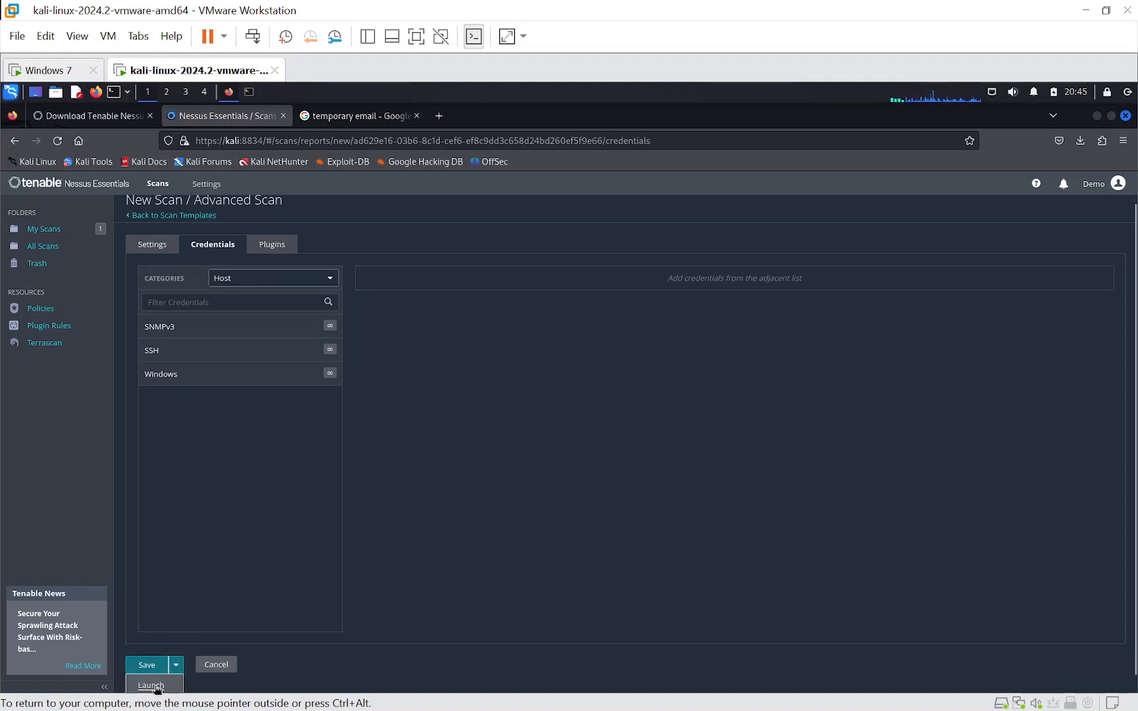
click(156, 686)
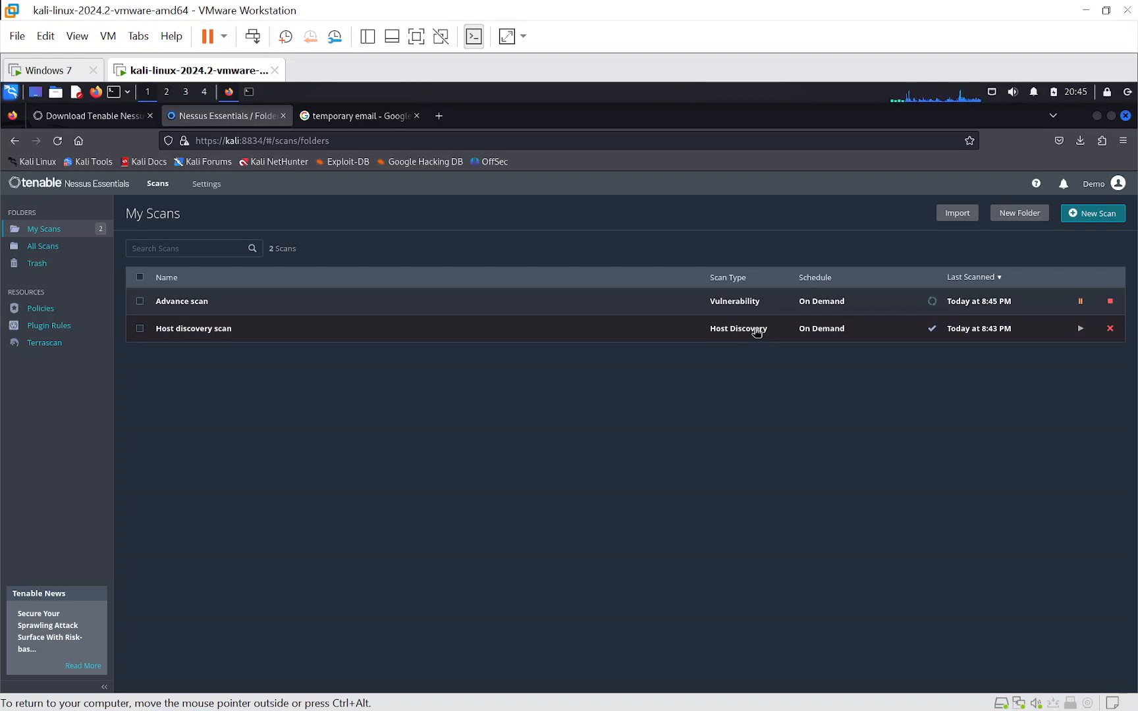
- Review the hosts and vulnerabilities found by the host discovery scan, and return to the list of scans
click(757, 331)
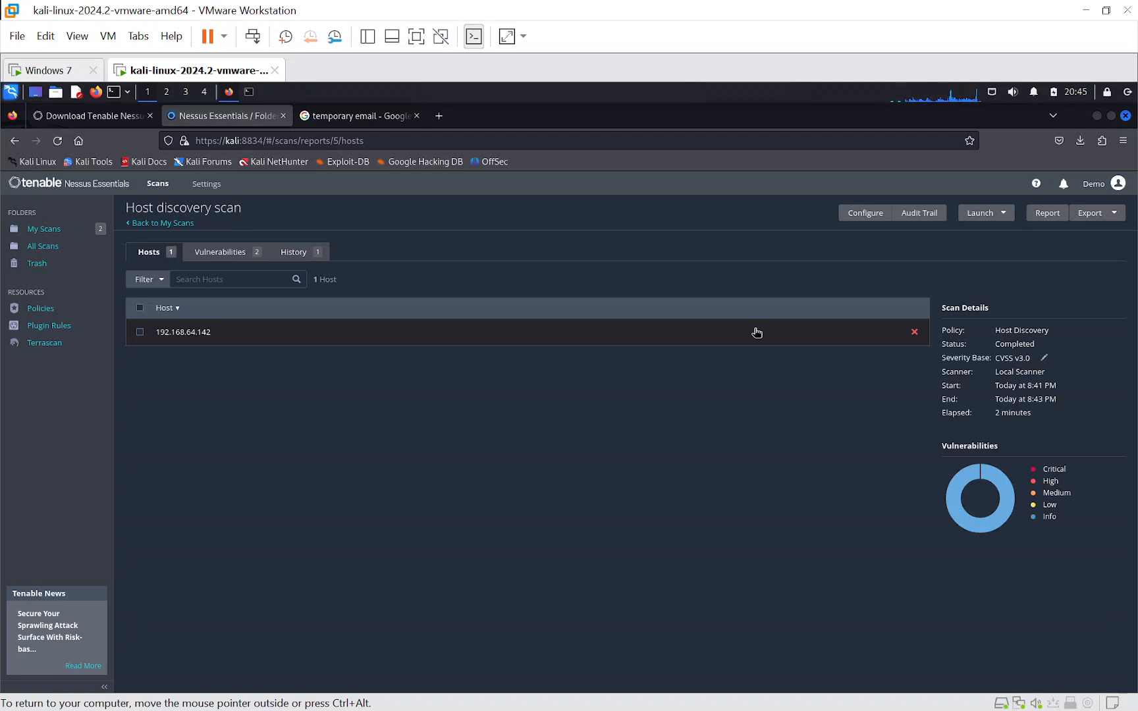
click(215, 255)
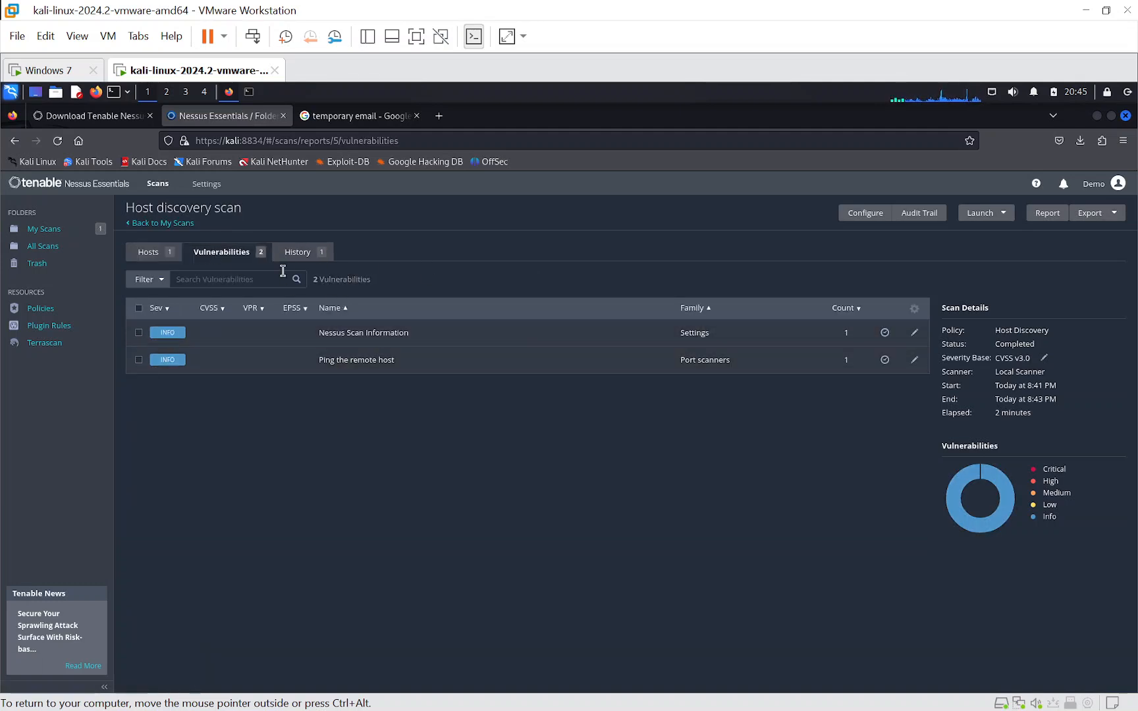
click(149, 256)
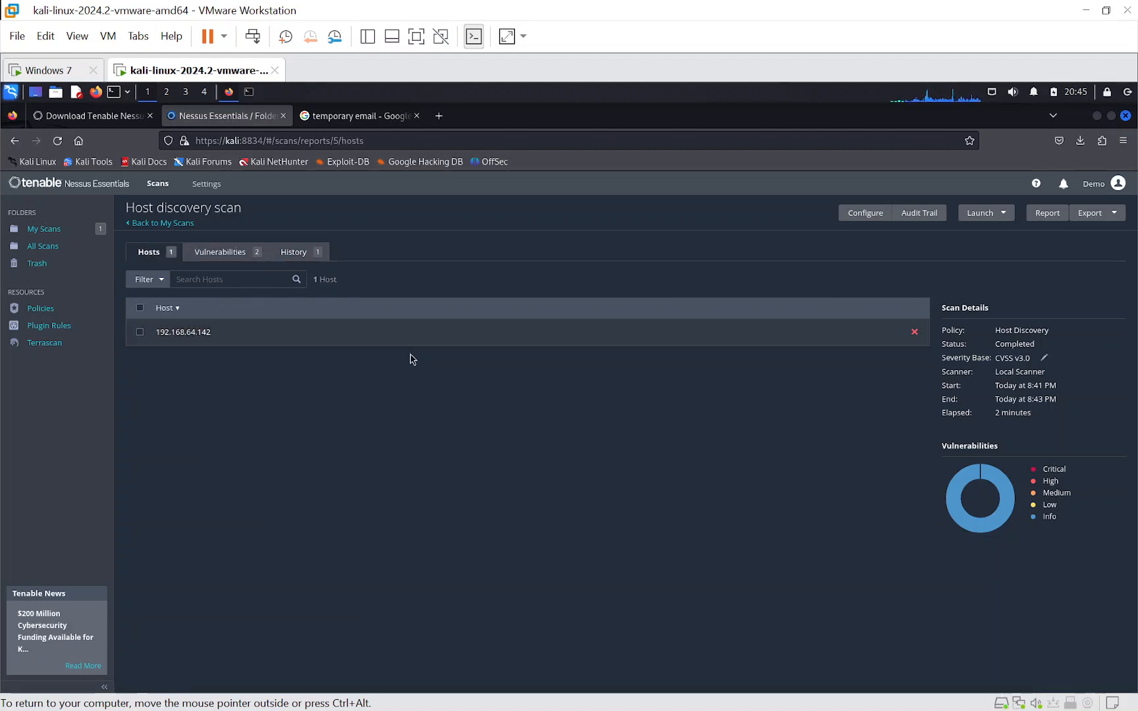
click(221, 256)
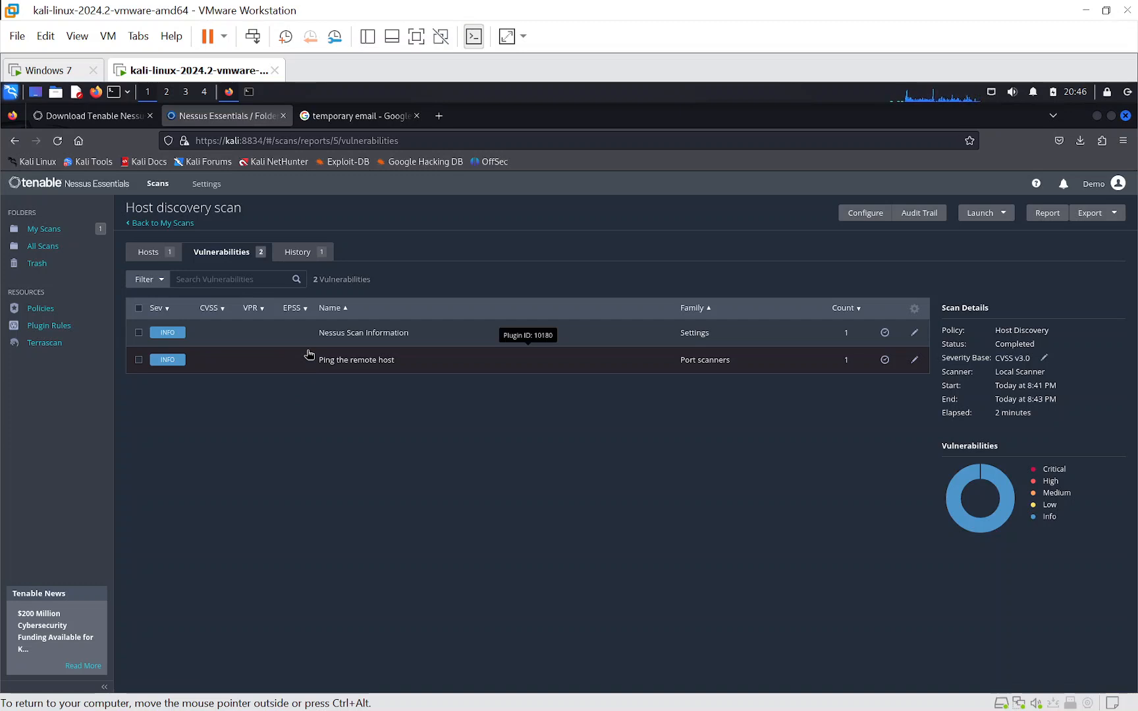
click(151, 224)
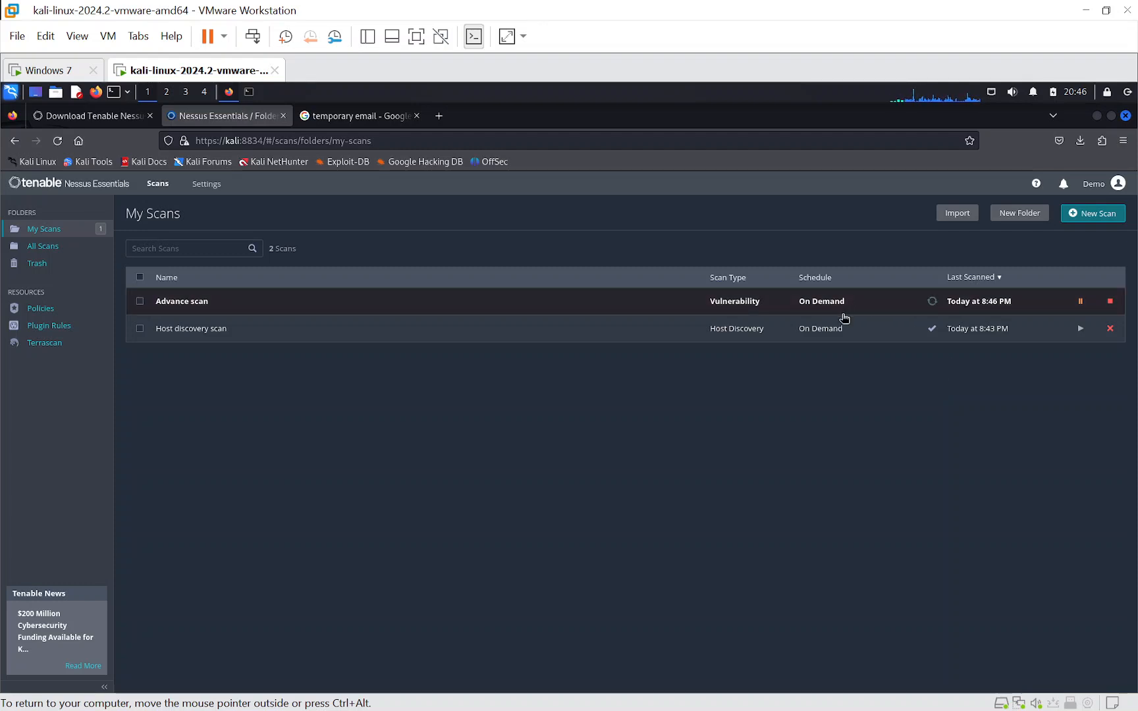
key(super+Tab)
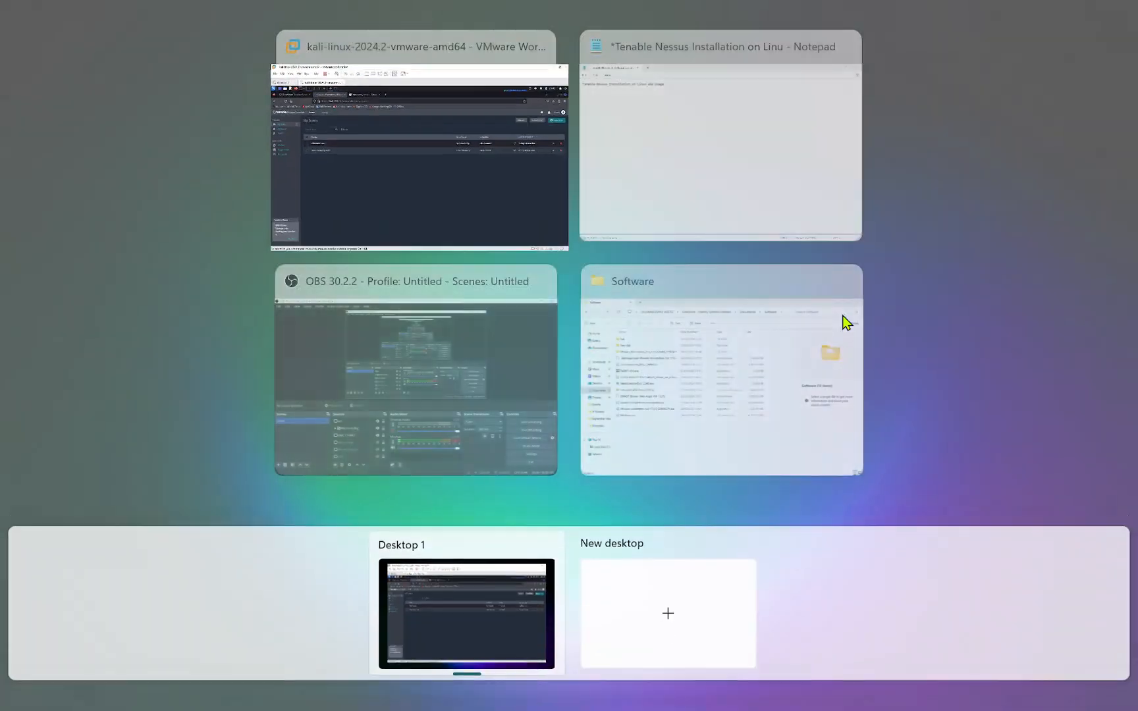
click(676, 180)
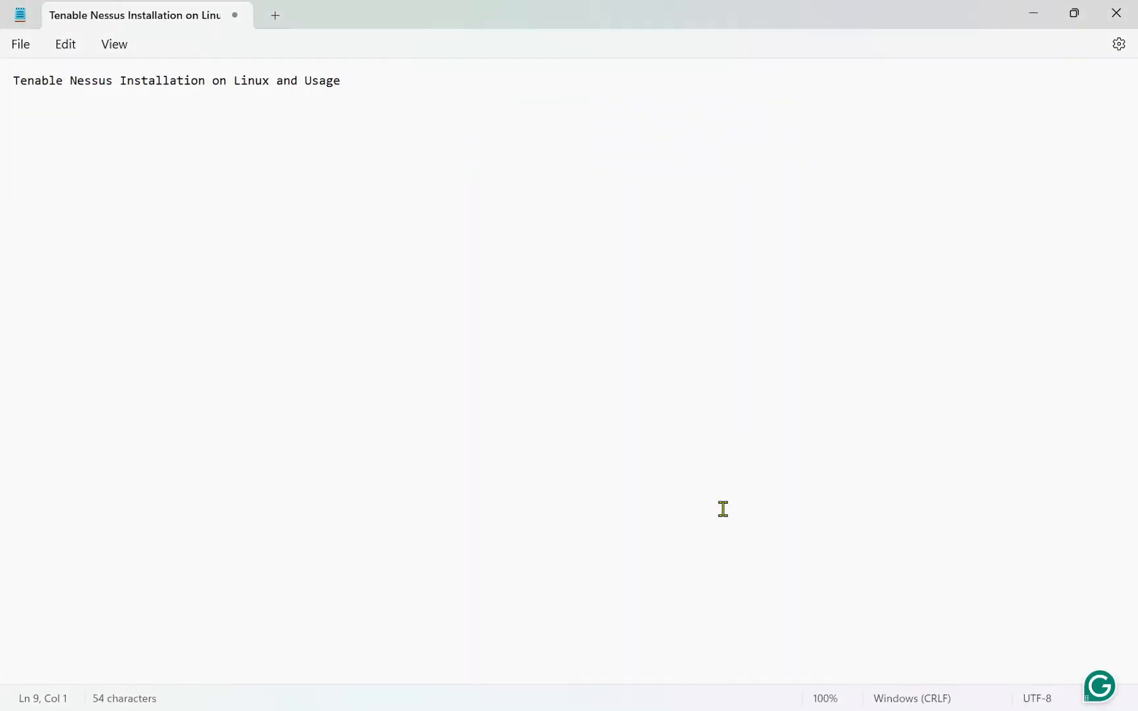
key(super+Tab)
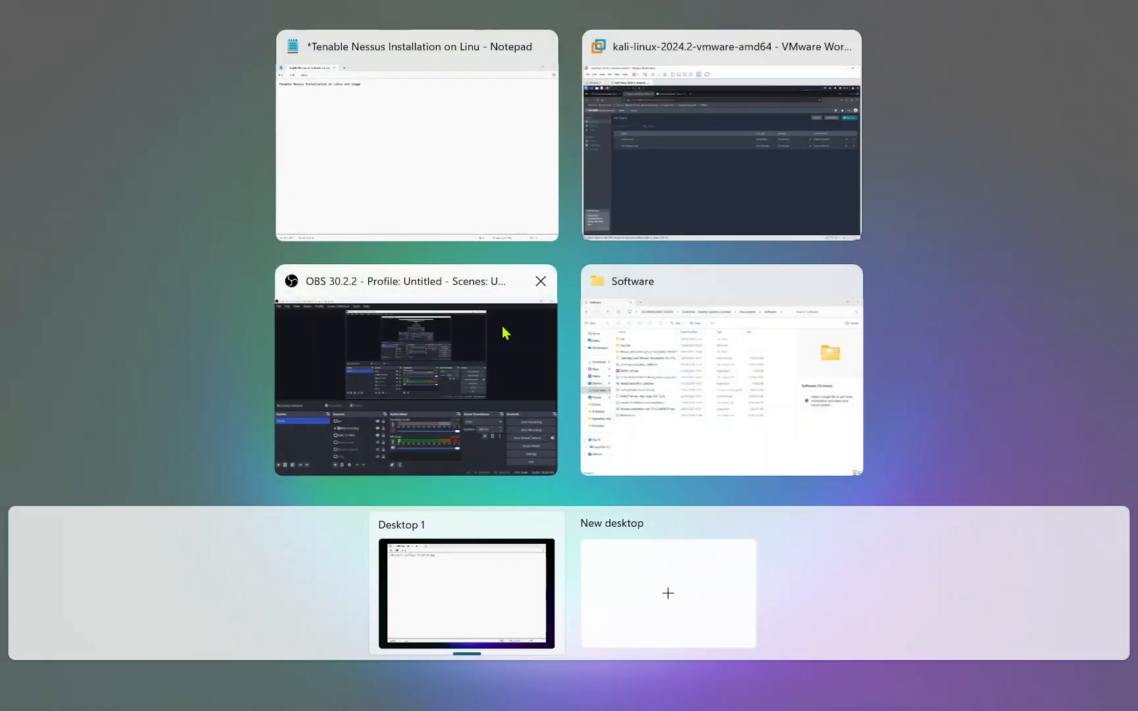
click(655, 183)
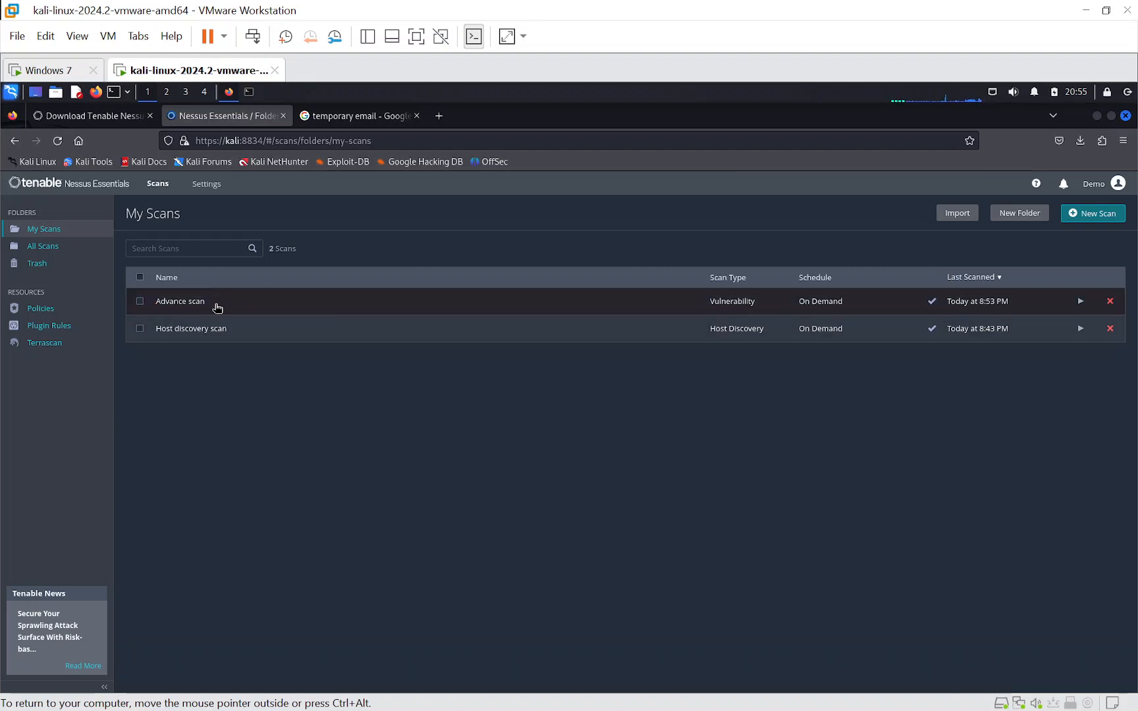
- Open the results of the completed "Advance scan" and review its list of vulnerabilities
click(218, 308)
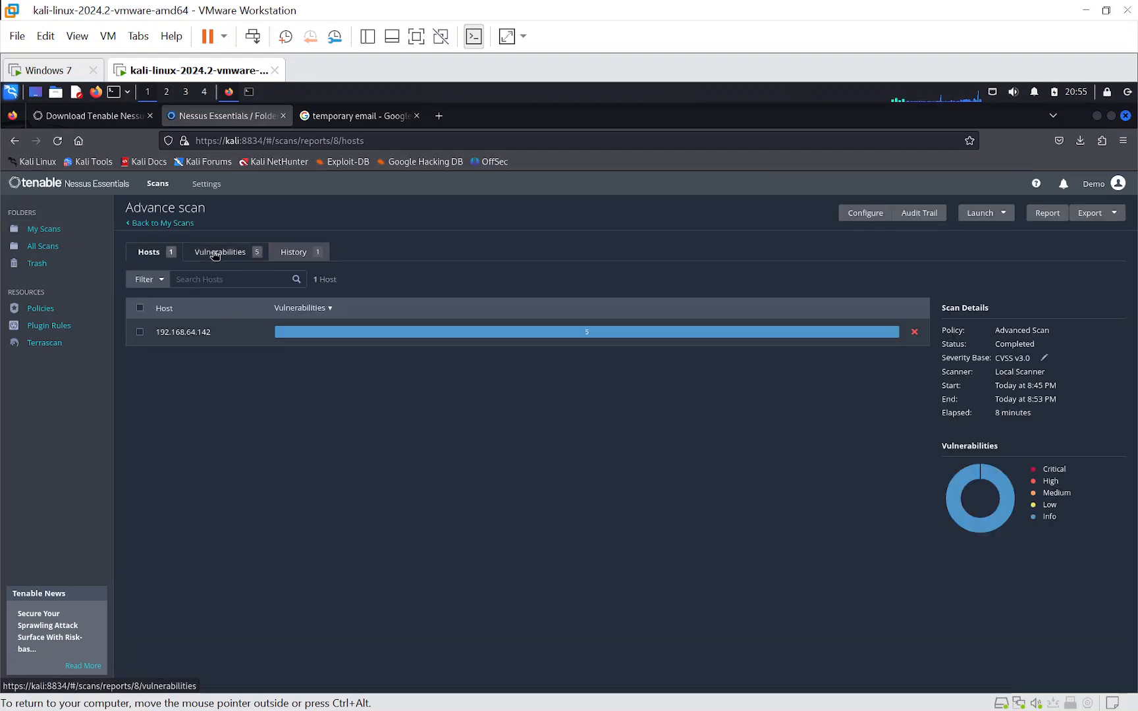
click(215, 254)
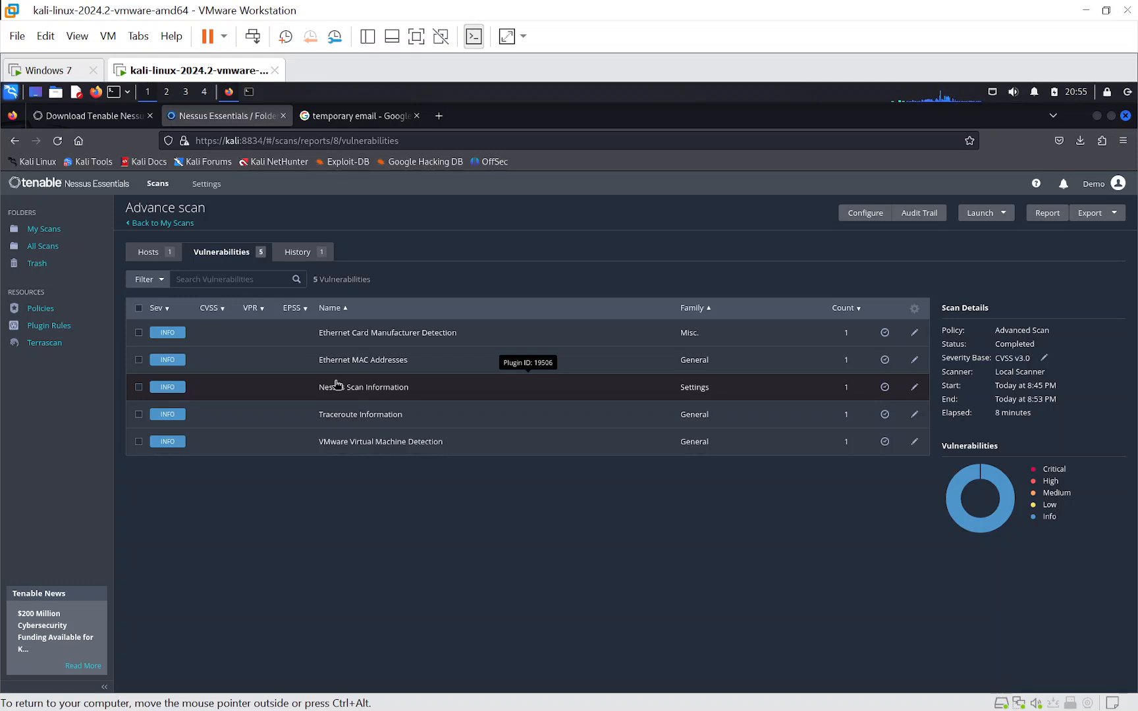
key(super+Tab)
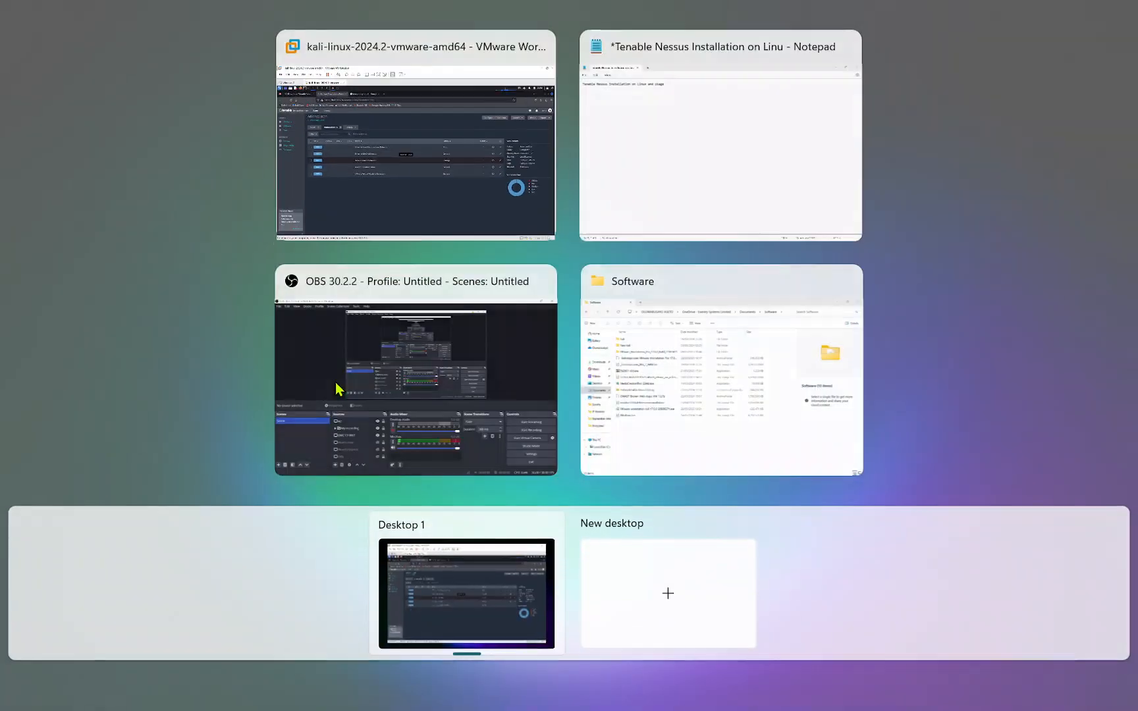